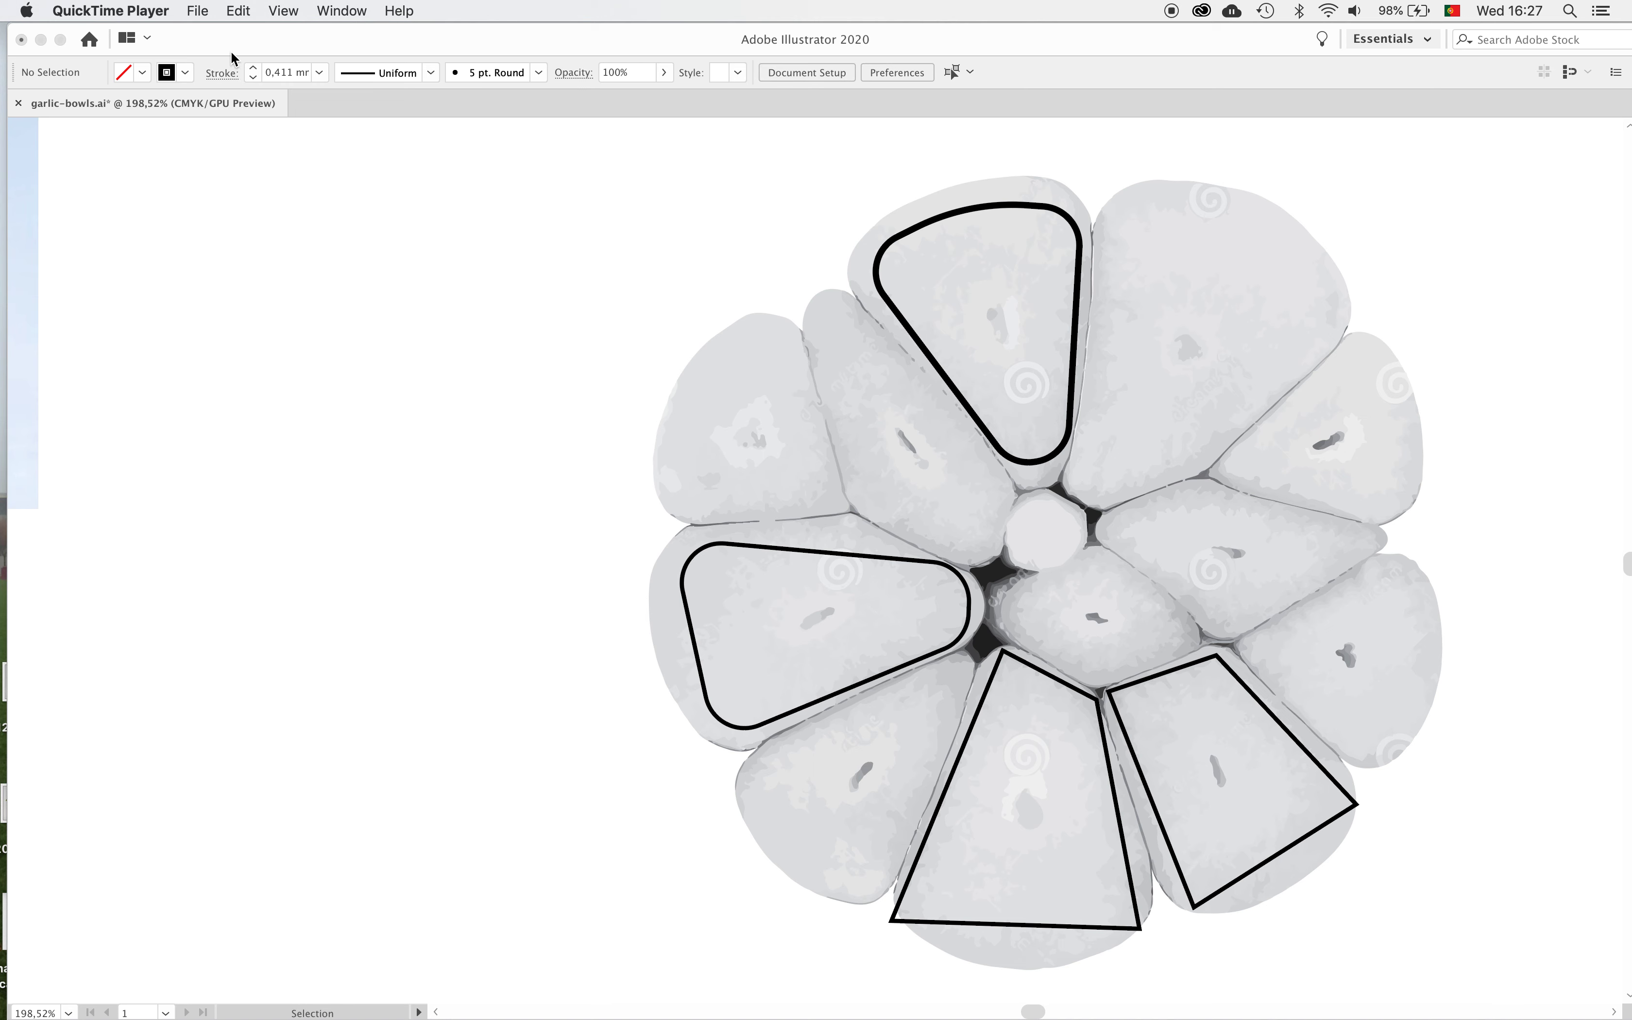
Draw a pentagon with the Polygon tool in the blank area left of the garlic
{"action": "left_click", "coordinate": [231, 56]}
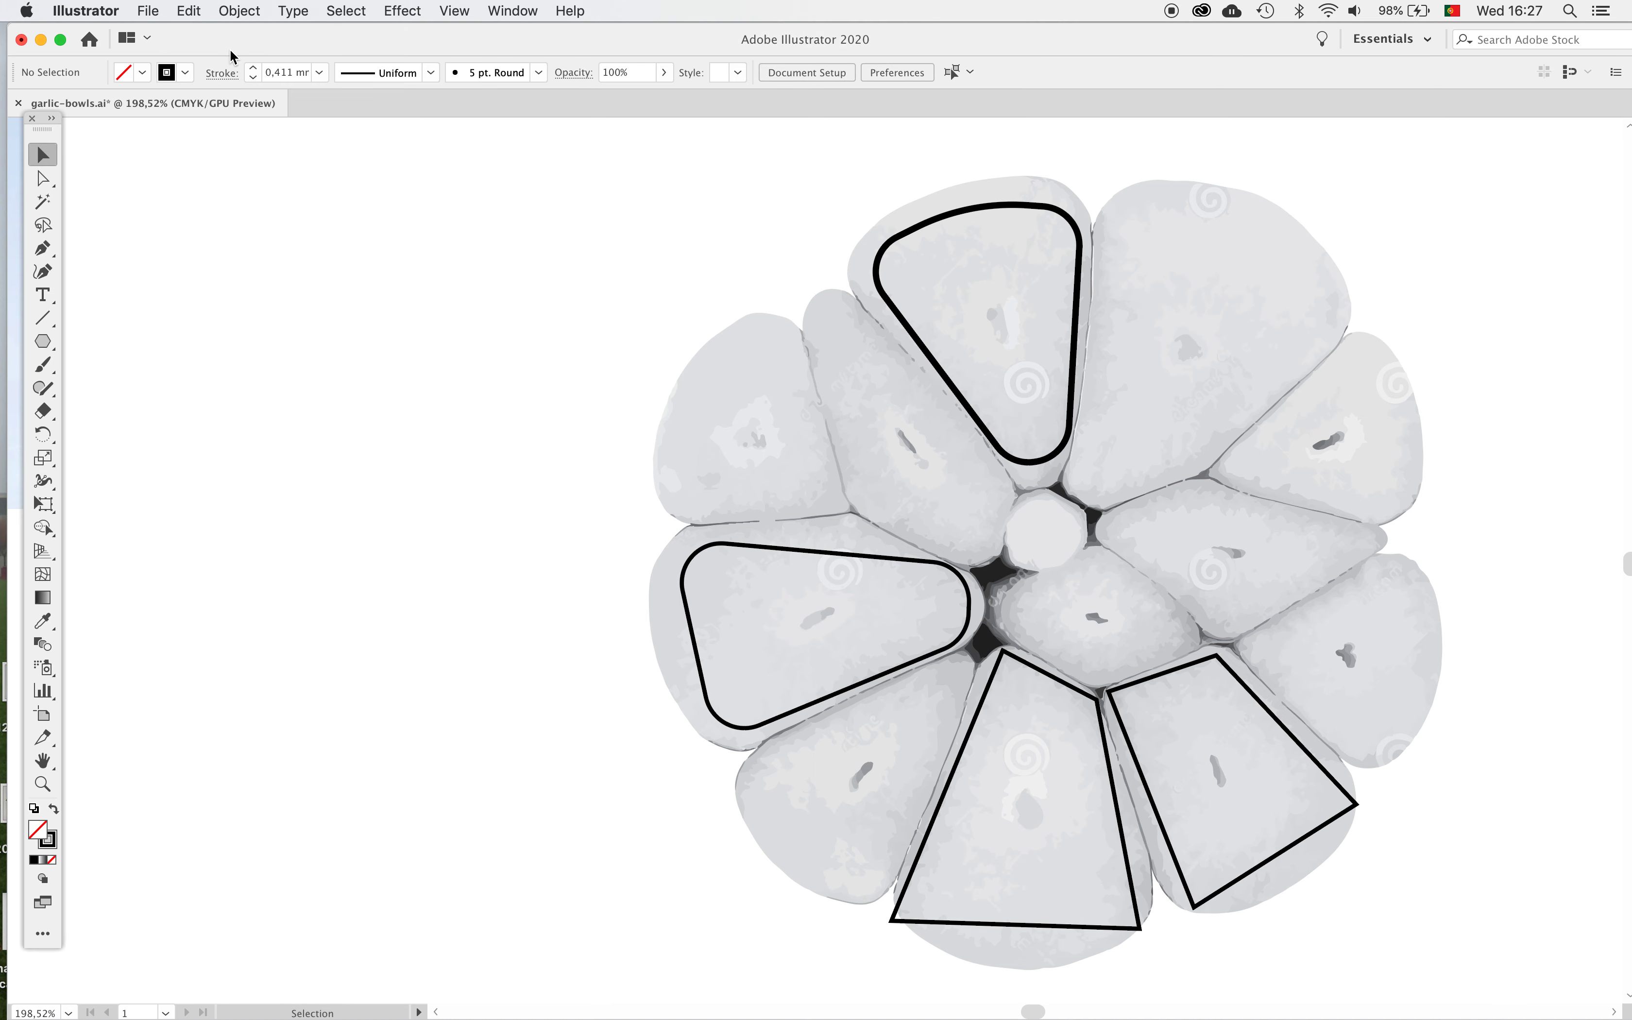
{"action": "left_click", "coordinate": [45, 343]}
{"action": "left_click_drag", "start_coordinate": [174, 308], "coordinate": [257, 398]}
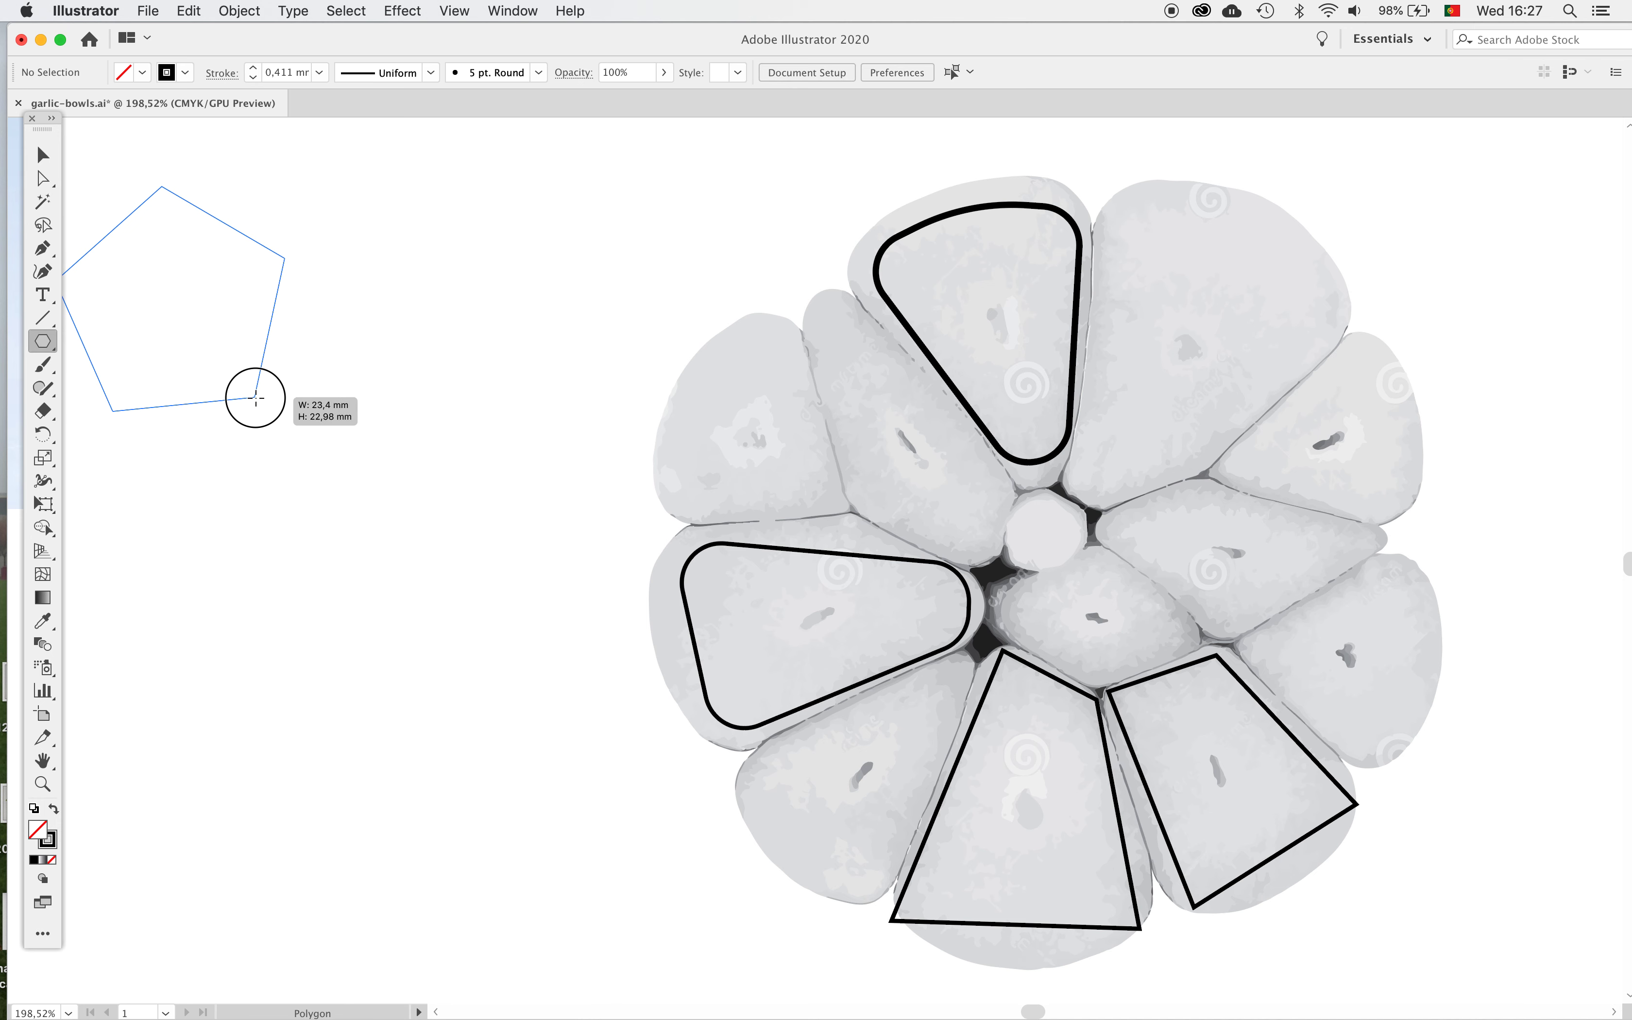
{"action": "left_click_drag", "start_coordinate": [256, 398], "coordinate": [243, 391]}
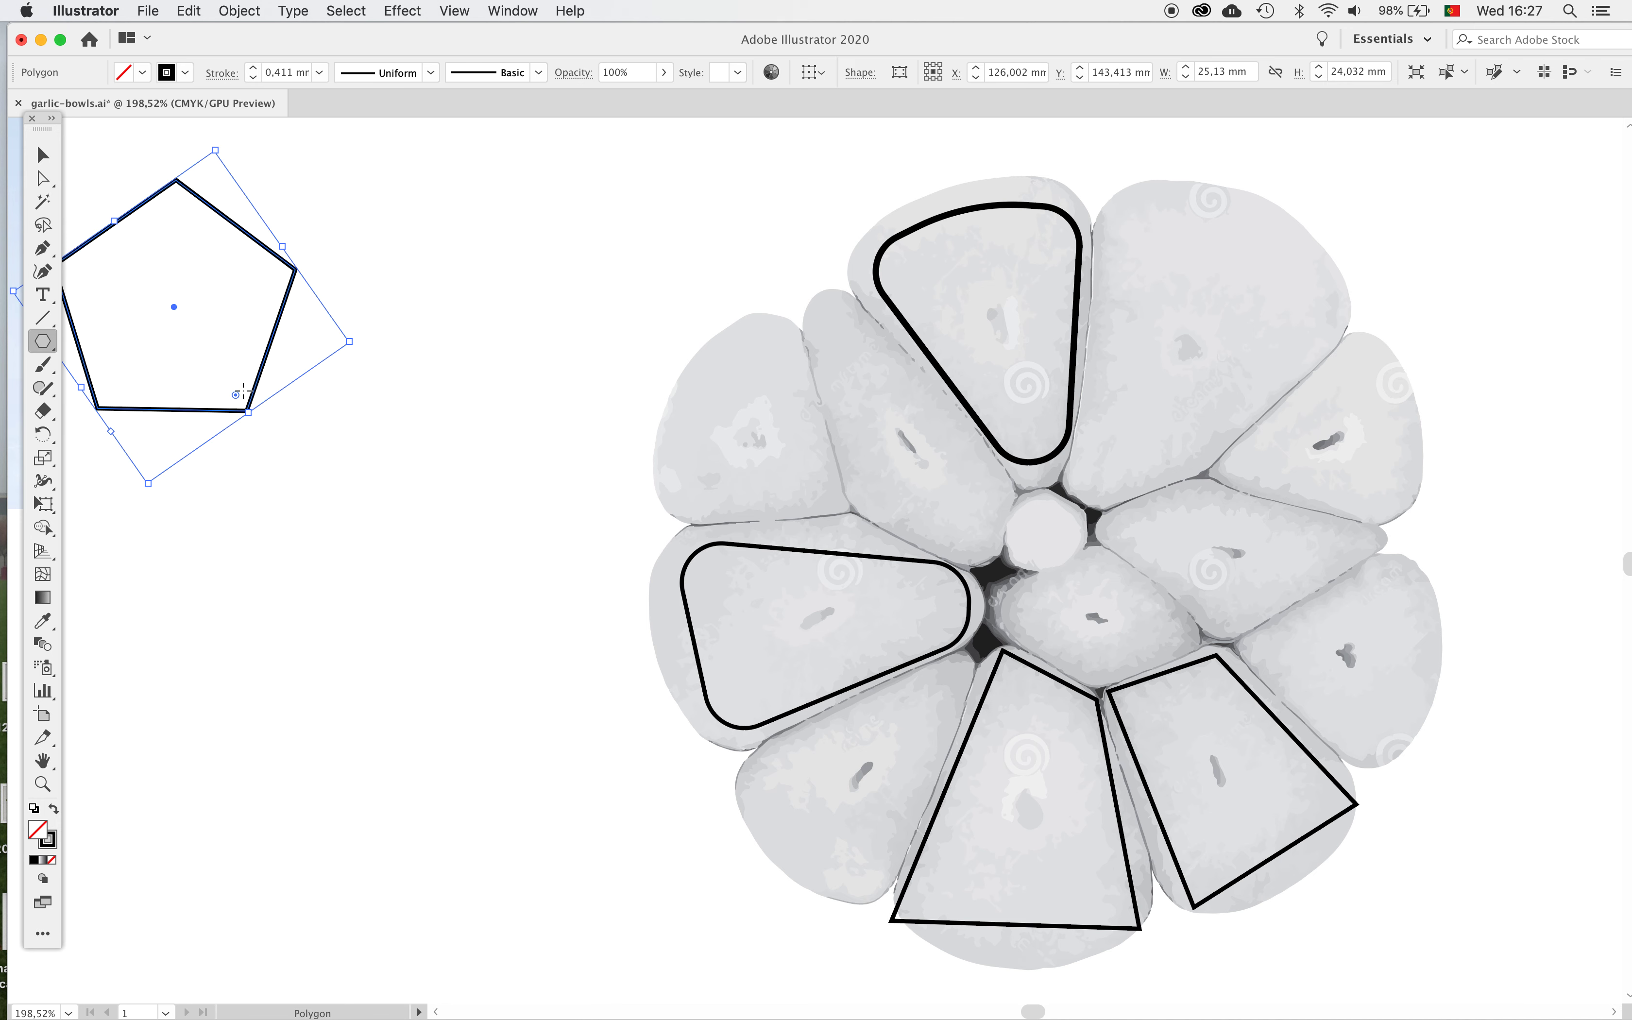
Create a 4-sided polygon, stretch it into a tall rectangle and move it below the pentagon
{"action": "left_click", "coordinate": [212, 356]}
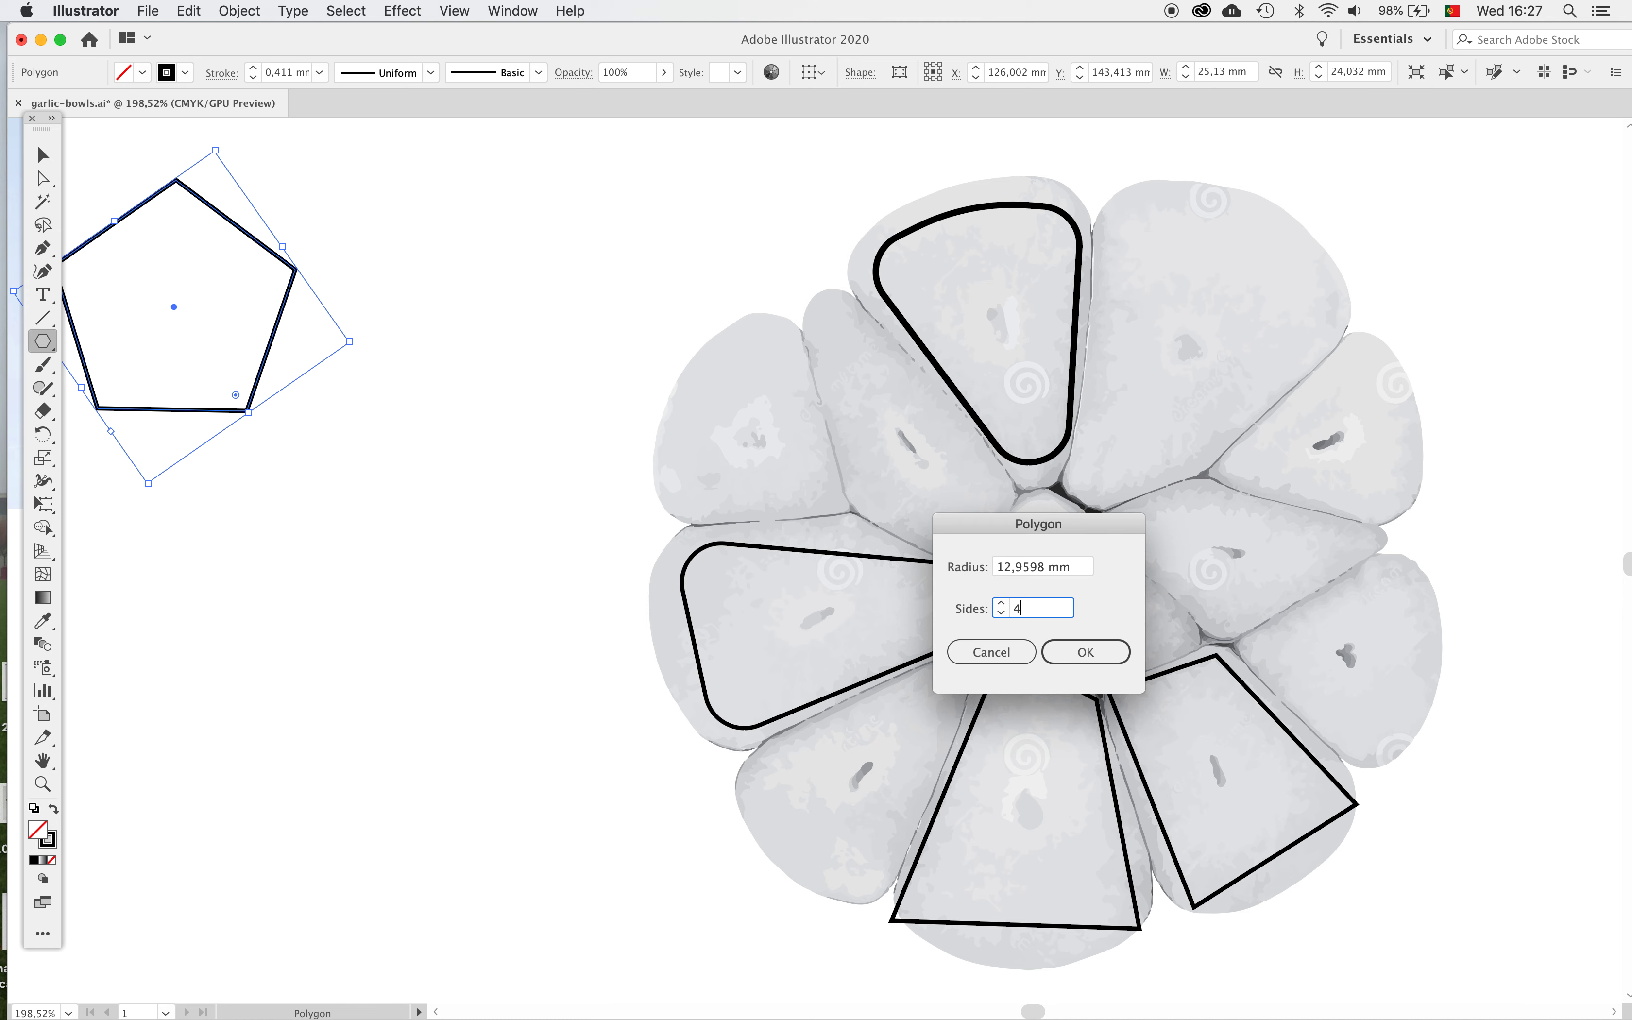
{"action": "key", "text": "Return"}
{"action": "left_click_drag", "start_coordinate": [212, 446], "coordinate": [211, 537]}
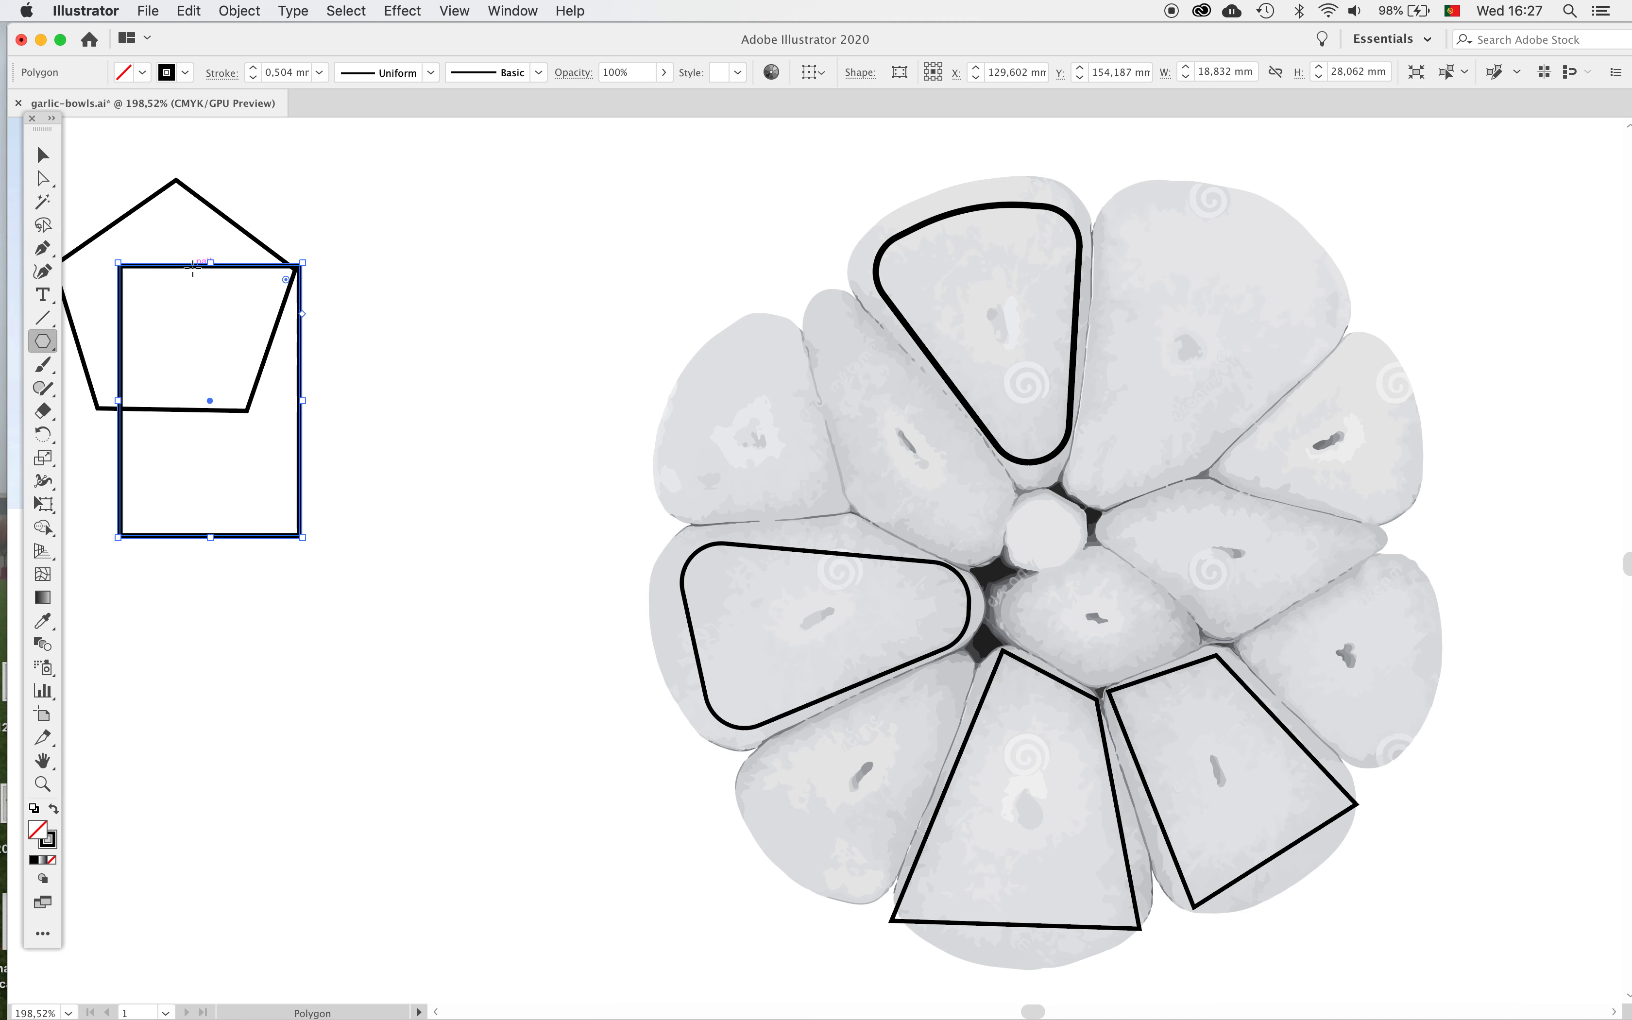
{"action": "left_click_drag", "start_coordinate": [211, 403], "coordinate": [437, 616]}
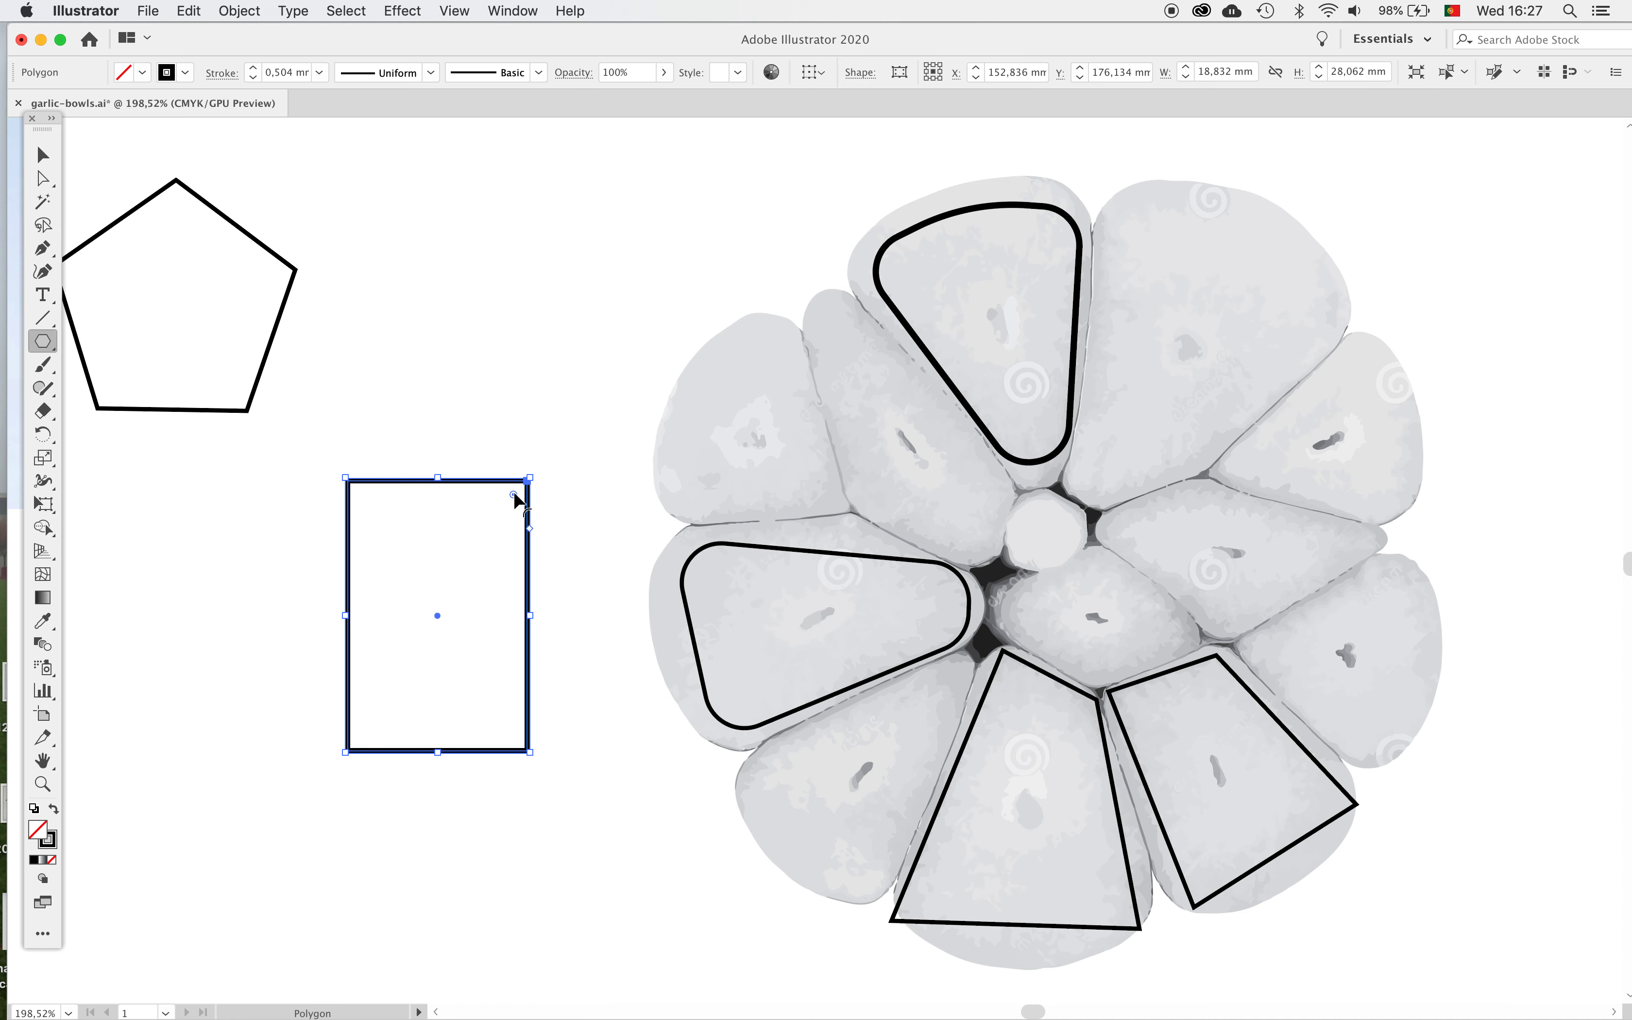
Drag the rectangle's anchors into a tapered trapezoid with a slanted top
{"action": "left_click", "coordinate": [44, 179]}
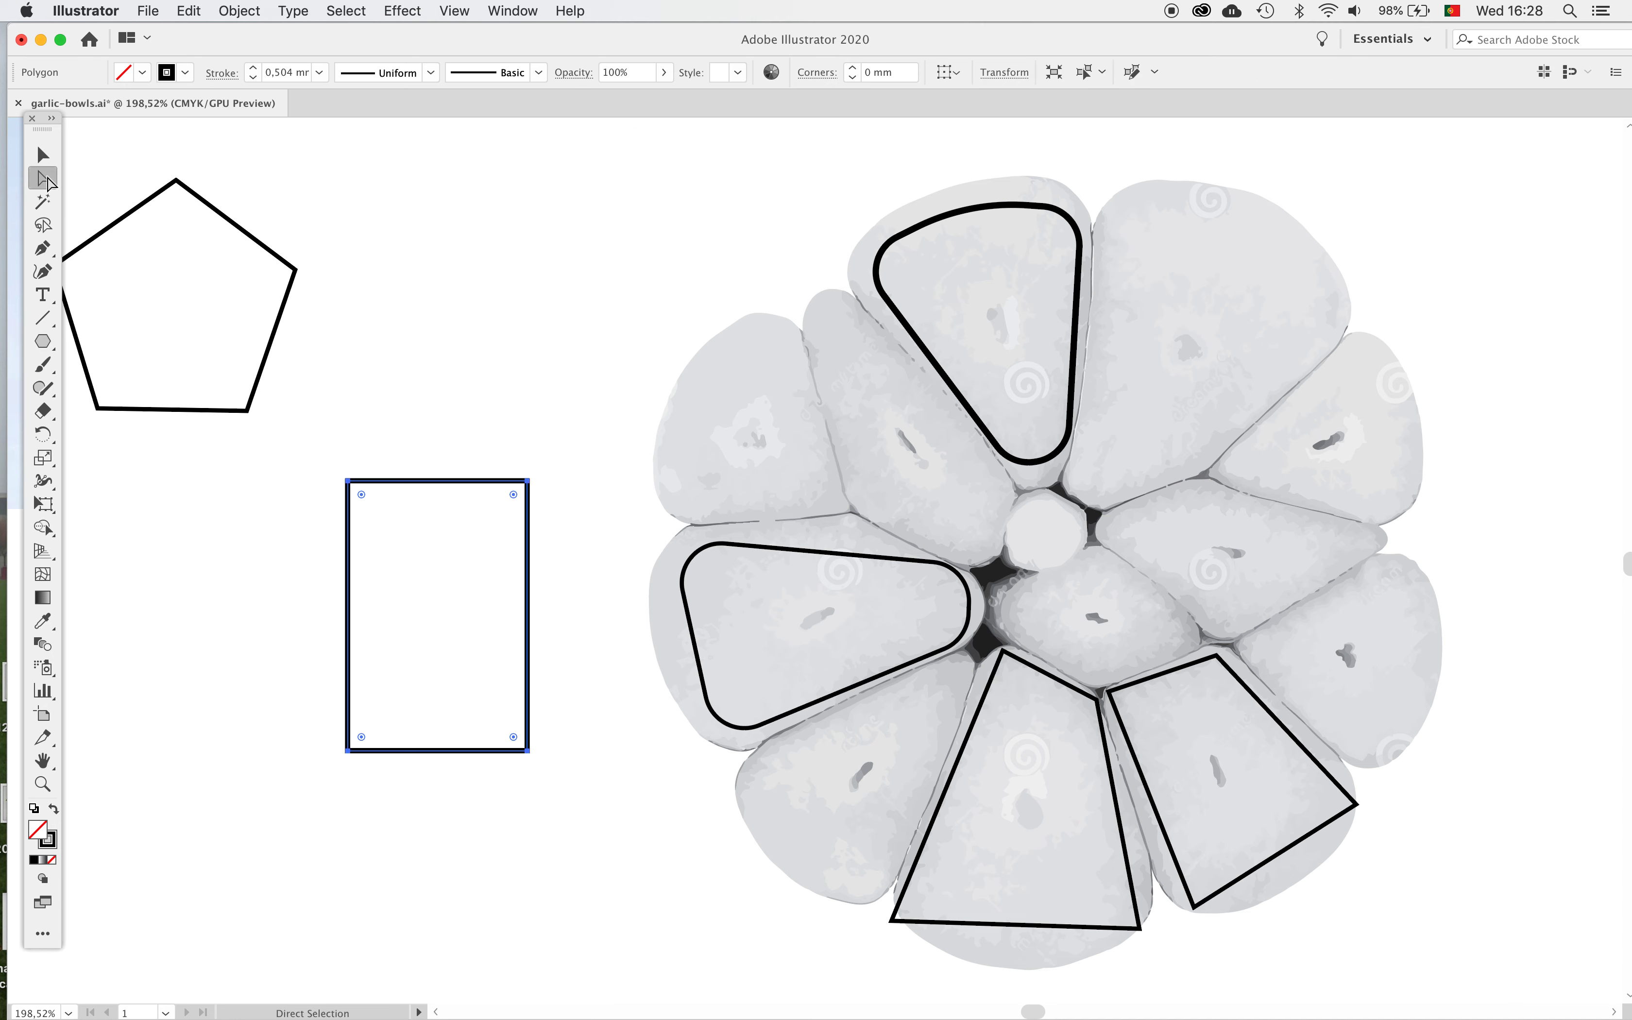
{"action": "left_click_drag", "start_coordinate": [347, 750], "coordinate": [410, 741]}
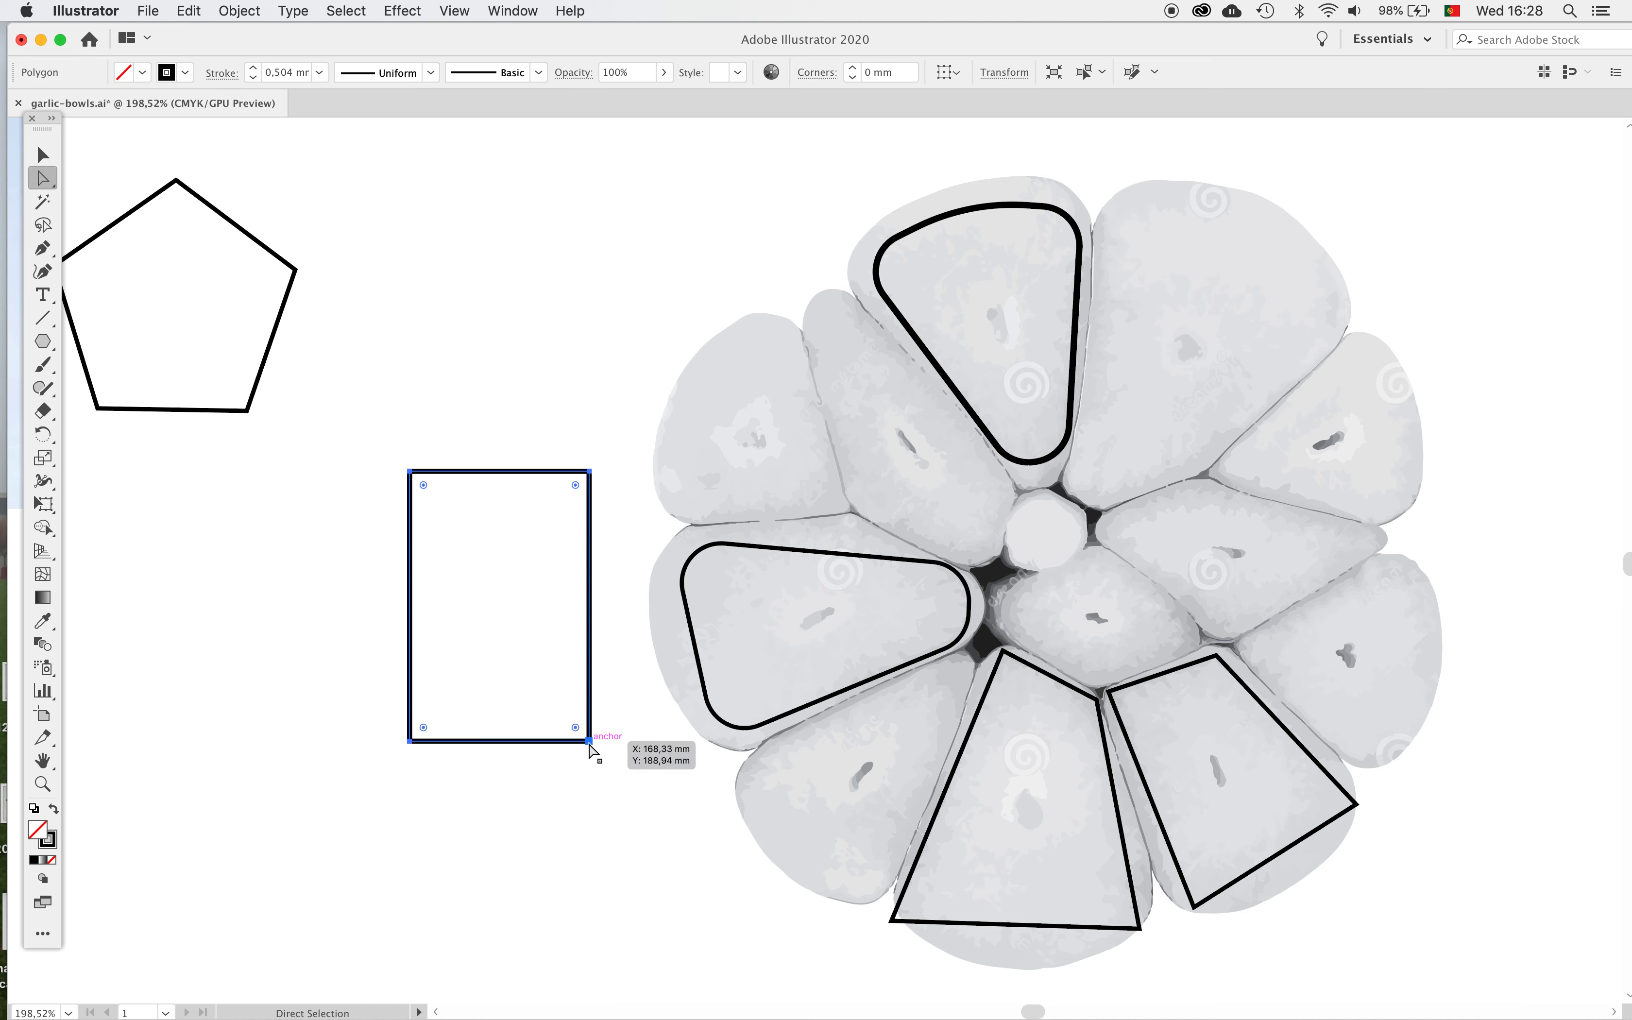
{"action": "left_click_drag", "start_coordinate": [588, 741], "coordinate": [559, 741]}
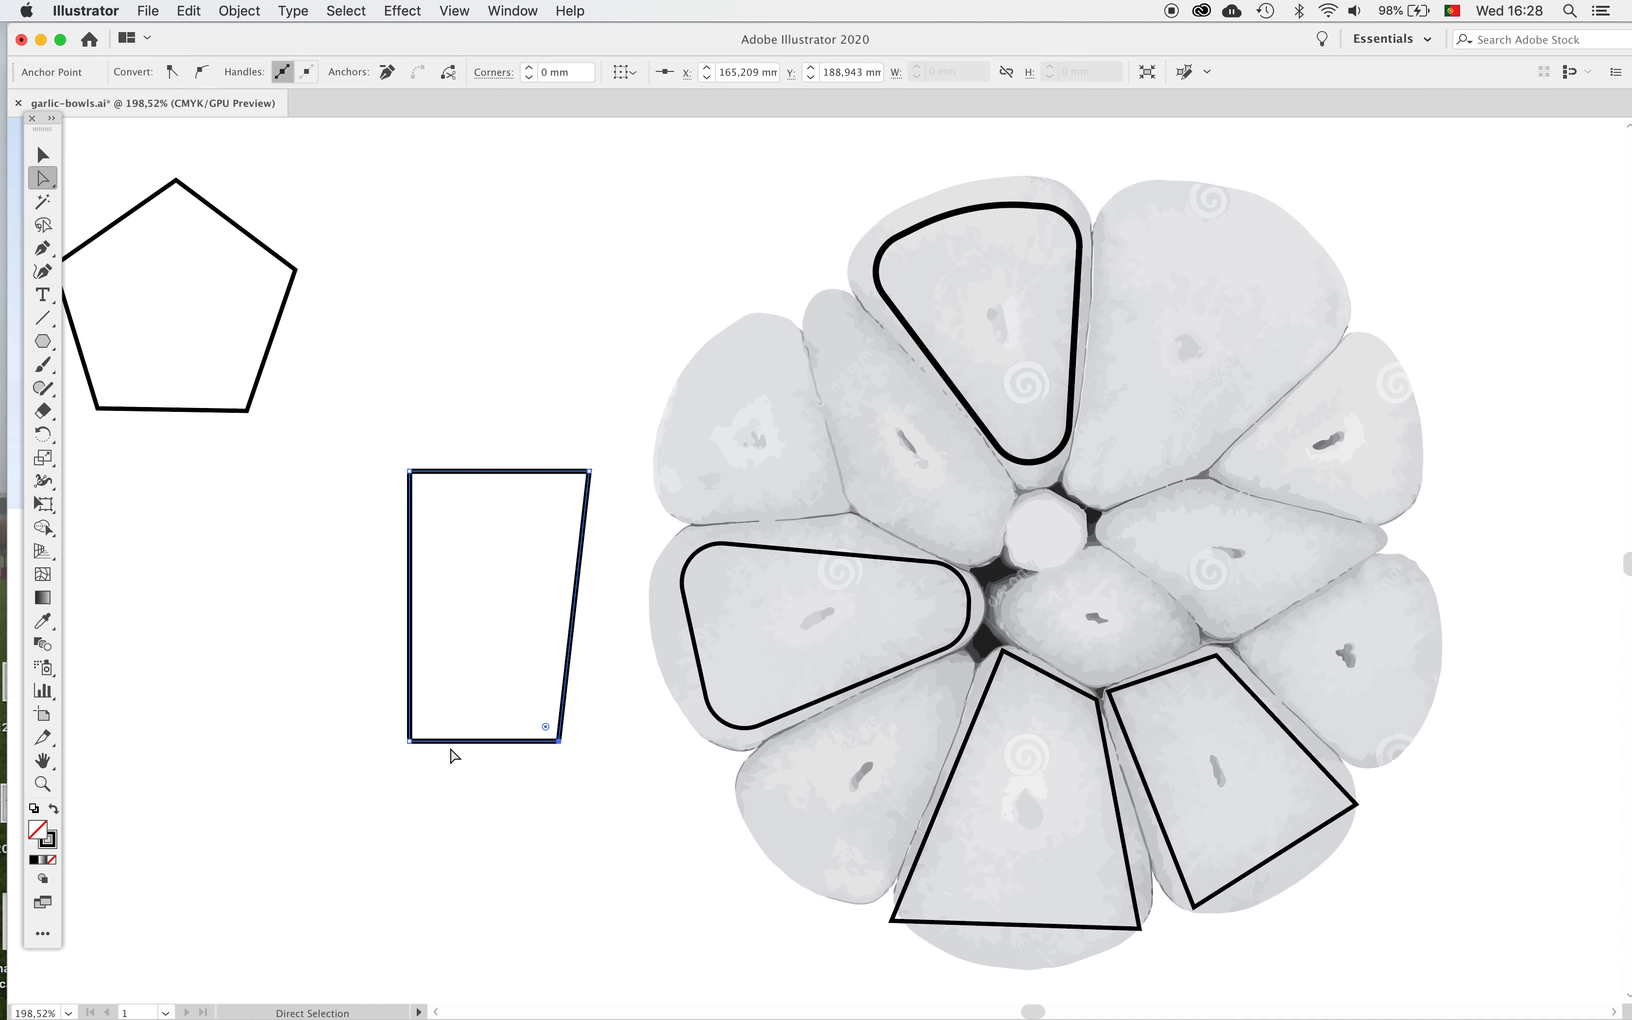
{"action": "left_click_drag", "start_coordinate": [410, 741], "coordinate": [458, 746]}
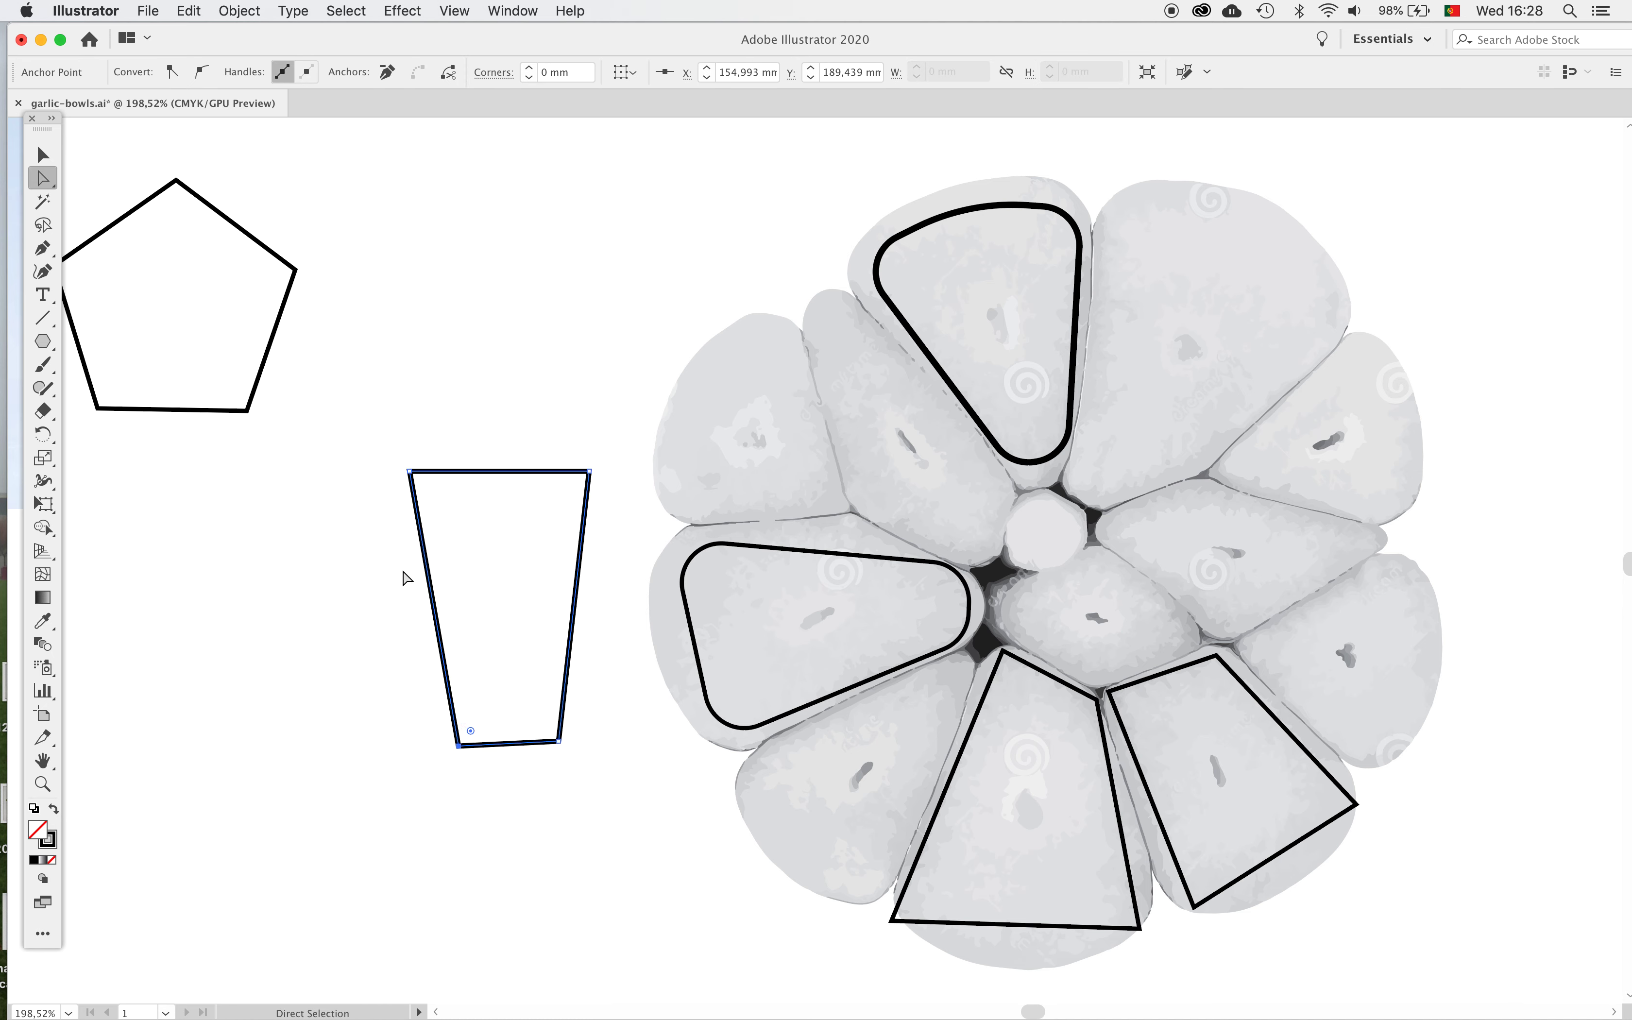
{"action": "left_click_drag", "start_coordinate": [411, 472], "coordinate": [412, 512]}
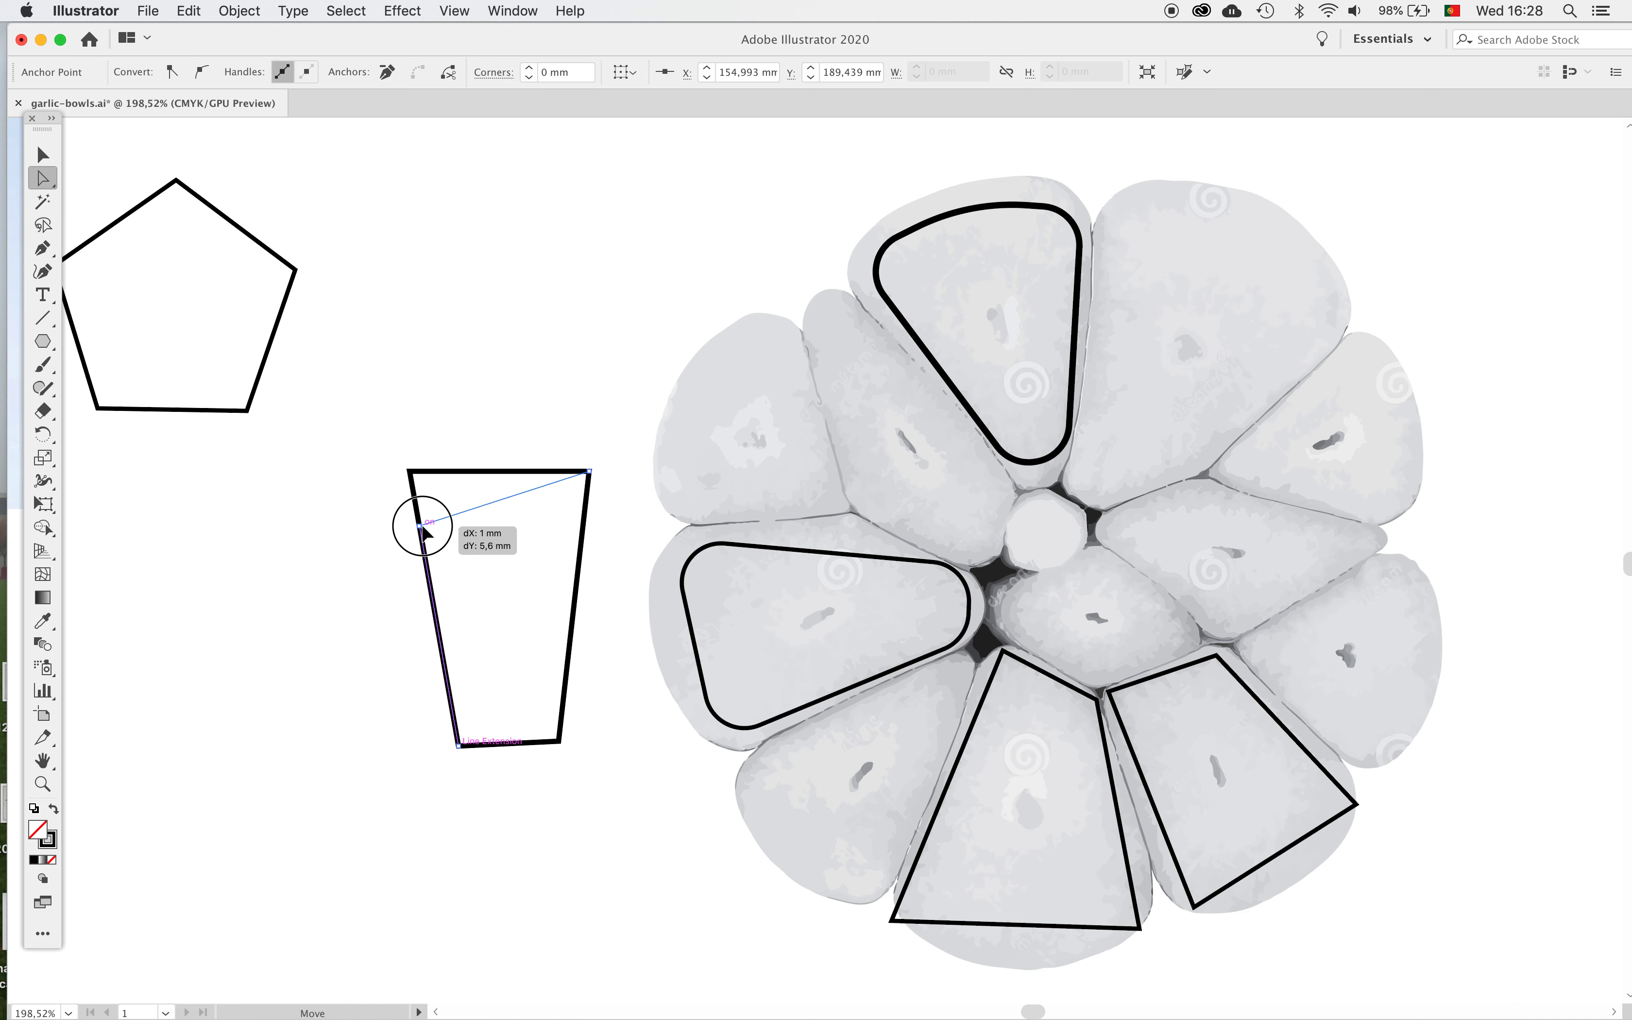
{"action": "left_click", "coordinate": [625, 704]}
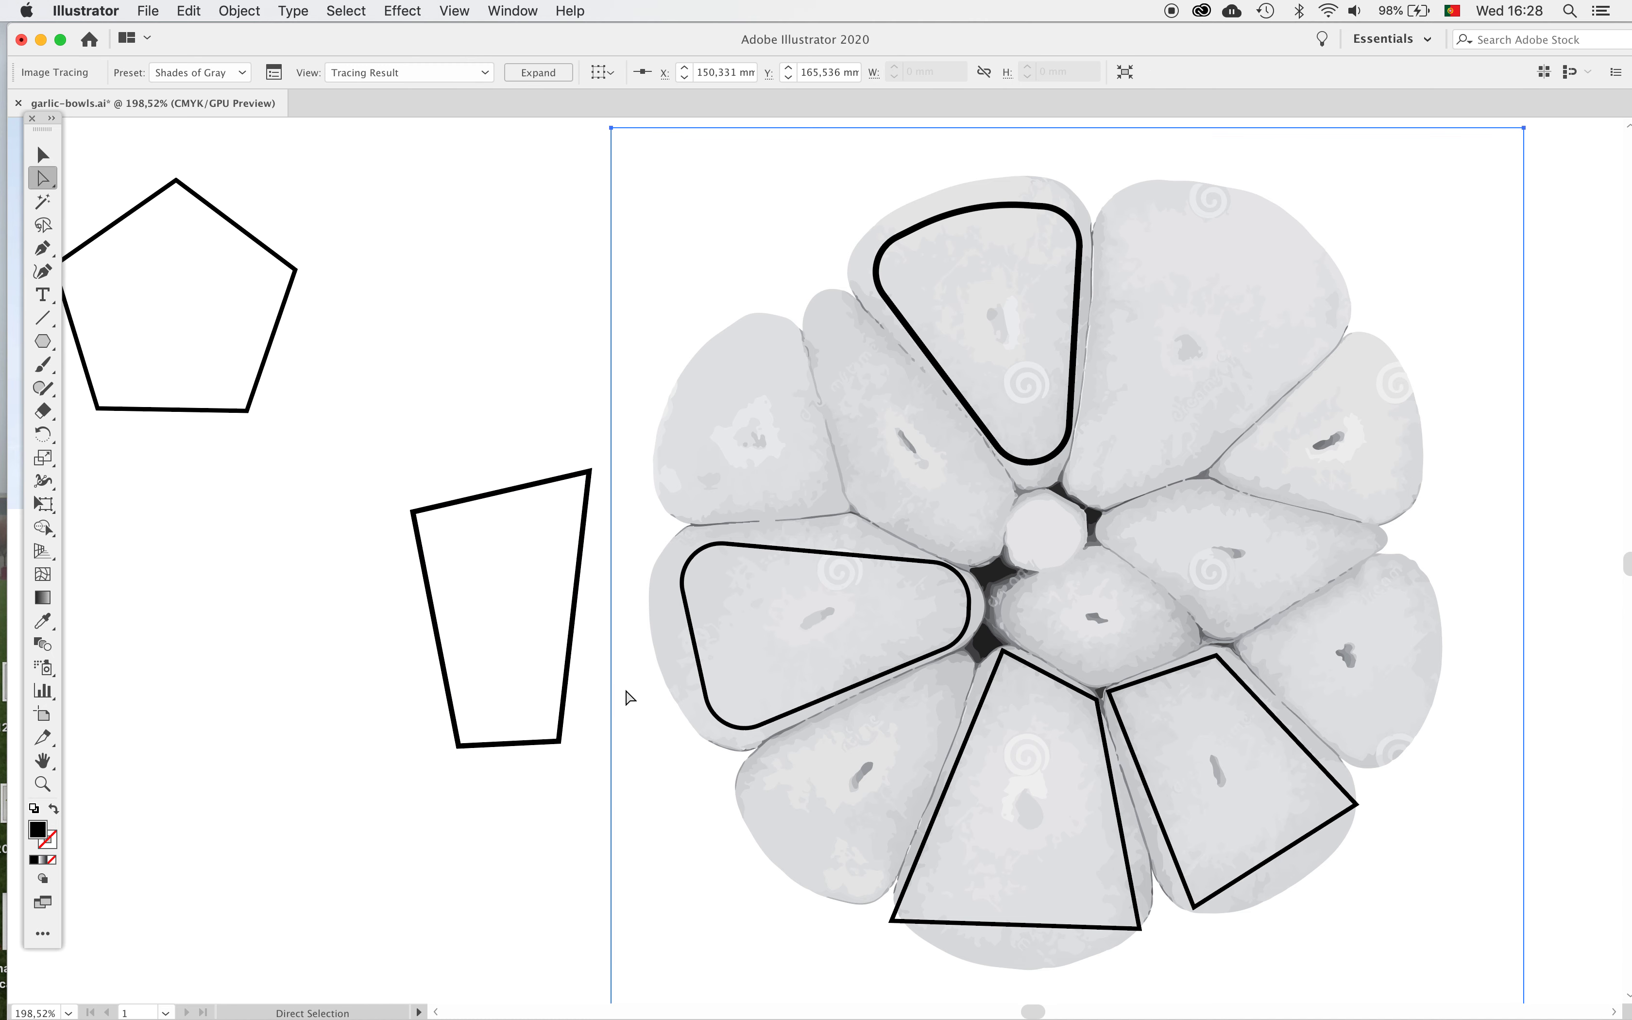
{"action": "left_click", "coordinate": [548, 664]}
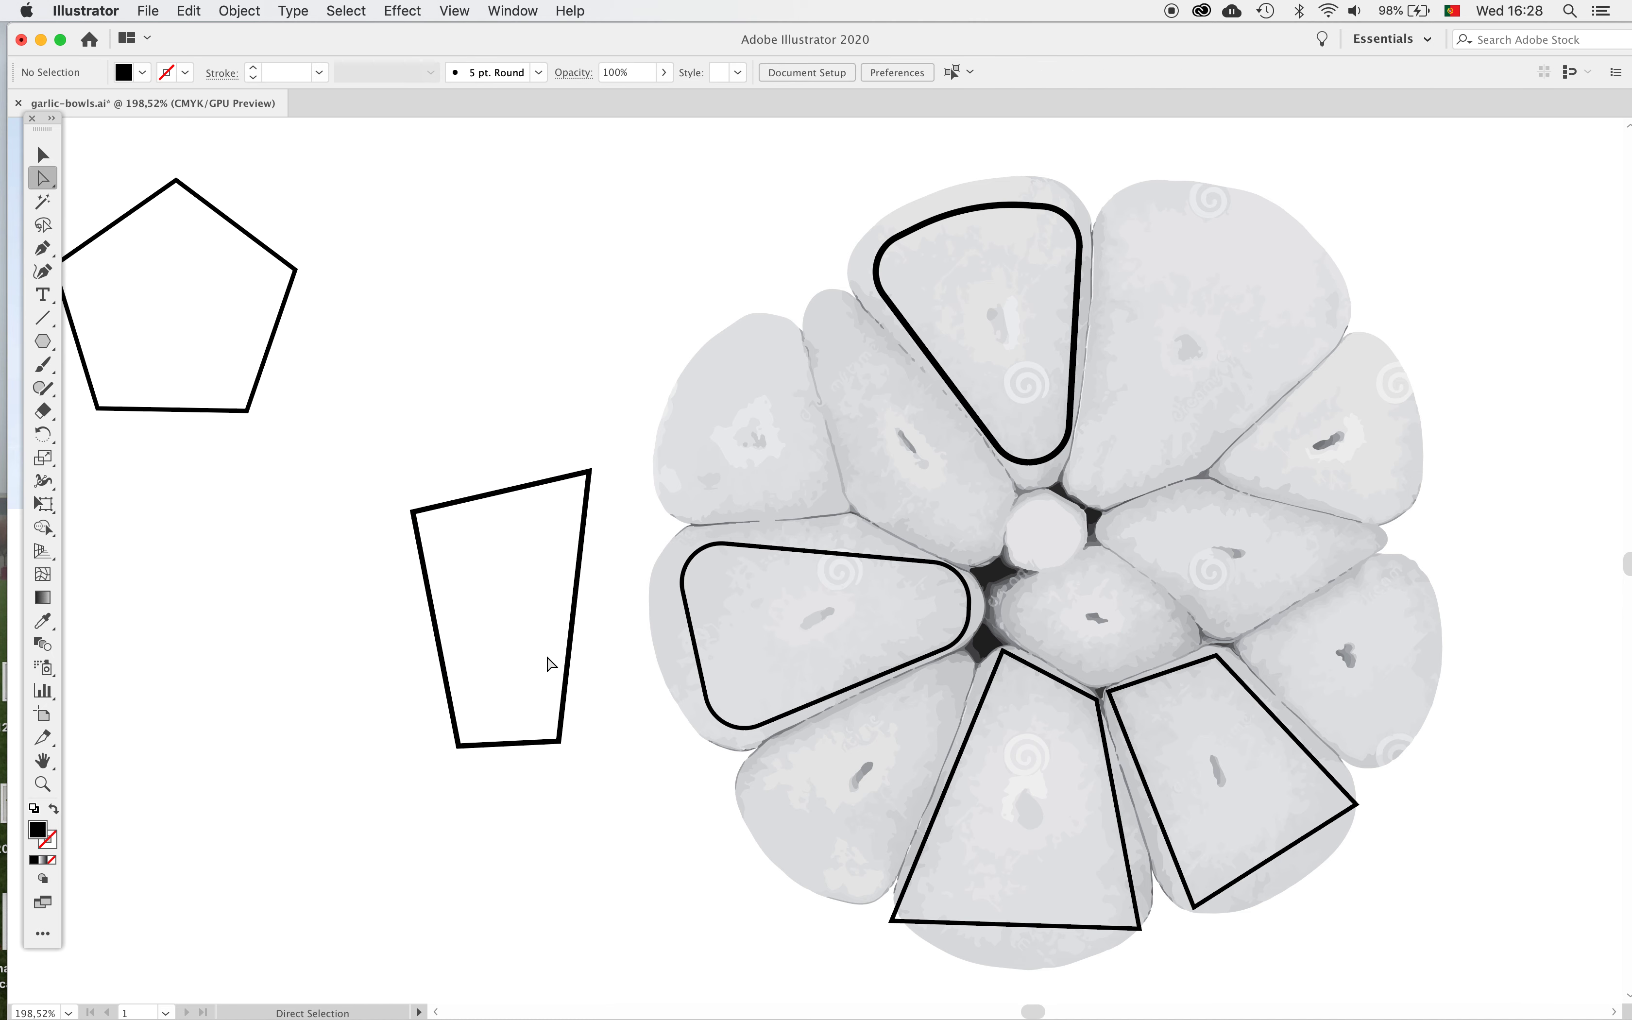
{"action": "left_click", "coordinate": [467, 500]}
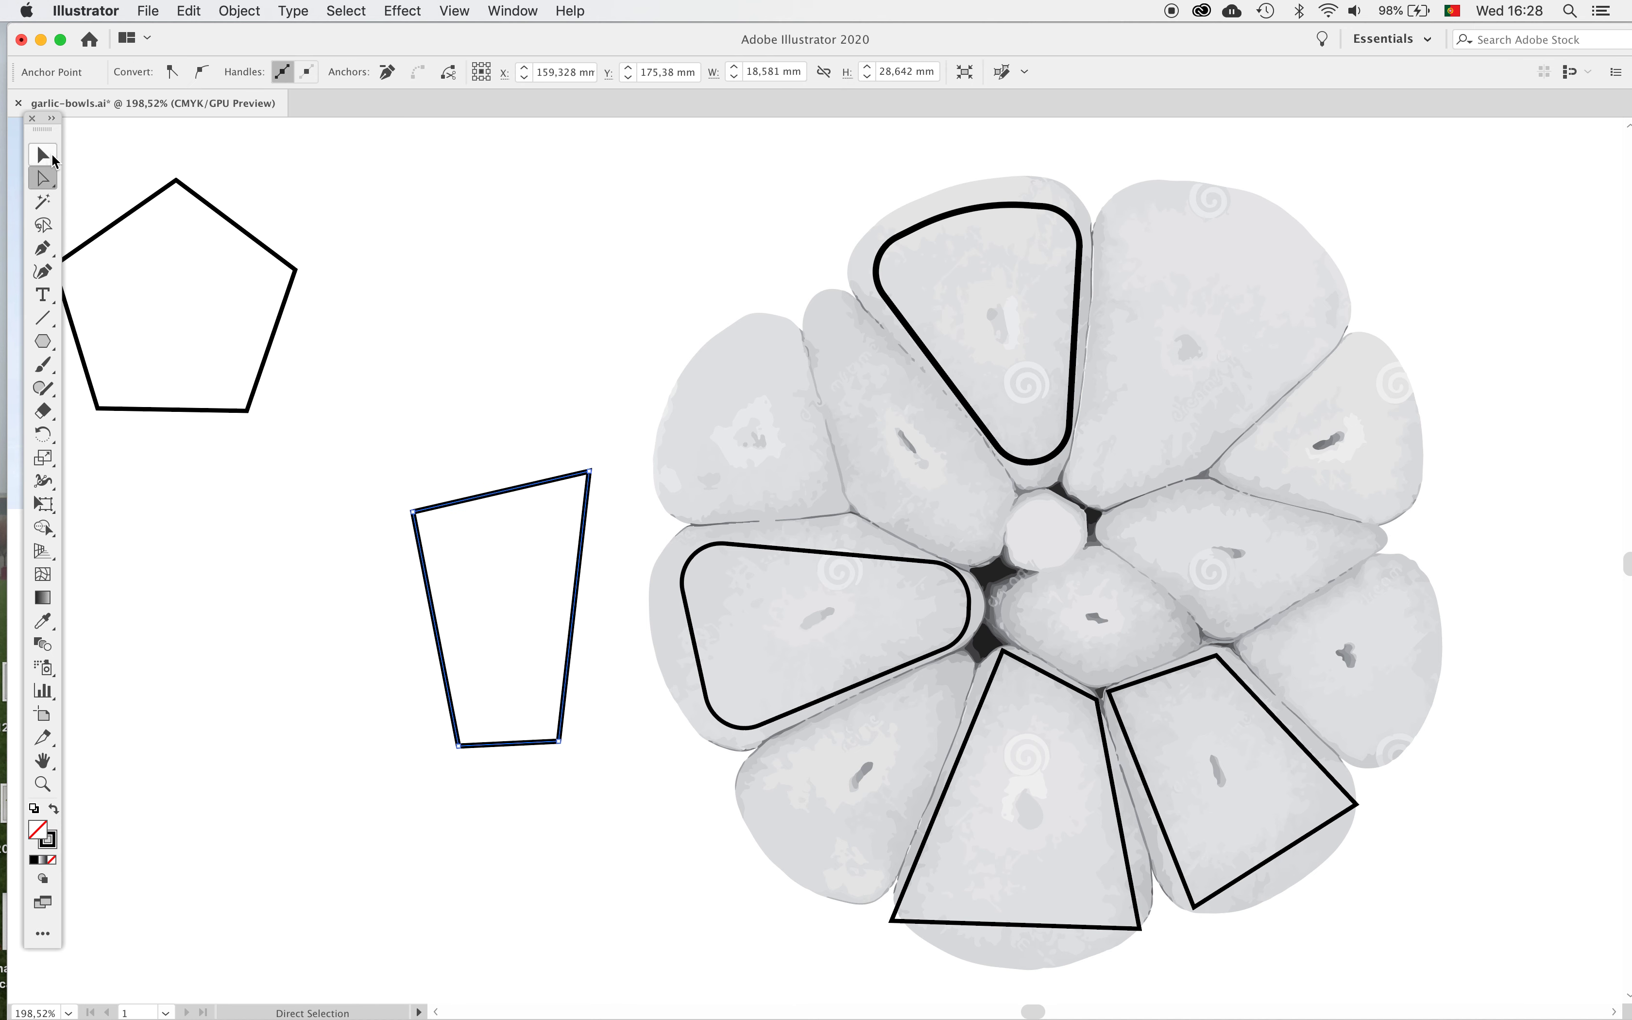
Round all the trapezoid's corners with its live corner widget
{"action": "left_click", "coordinate": [52, 153]}
{"action": "left_click", "coordinate": [123, 367]}
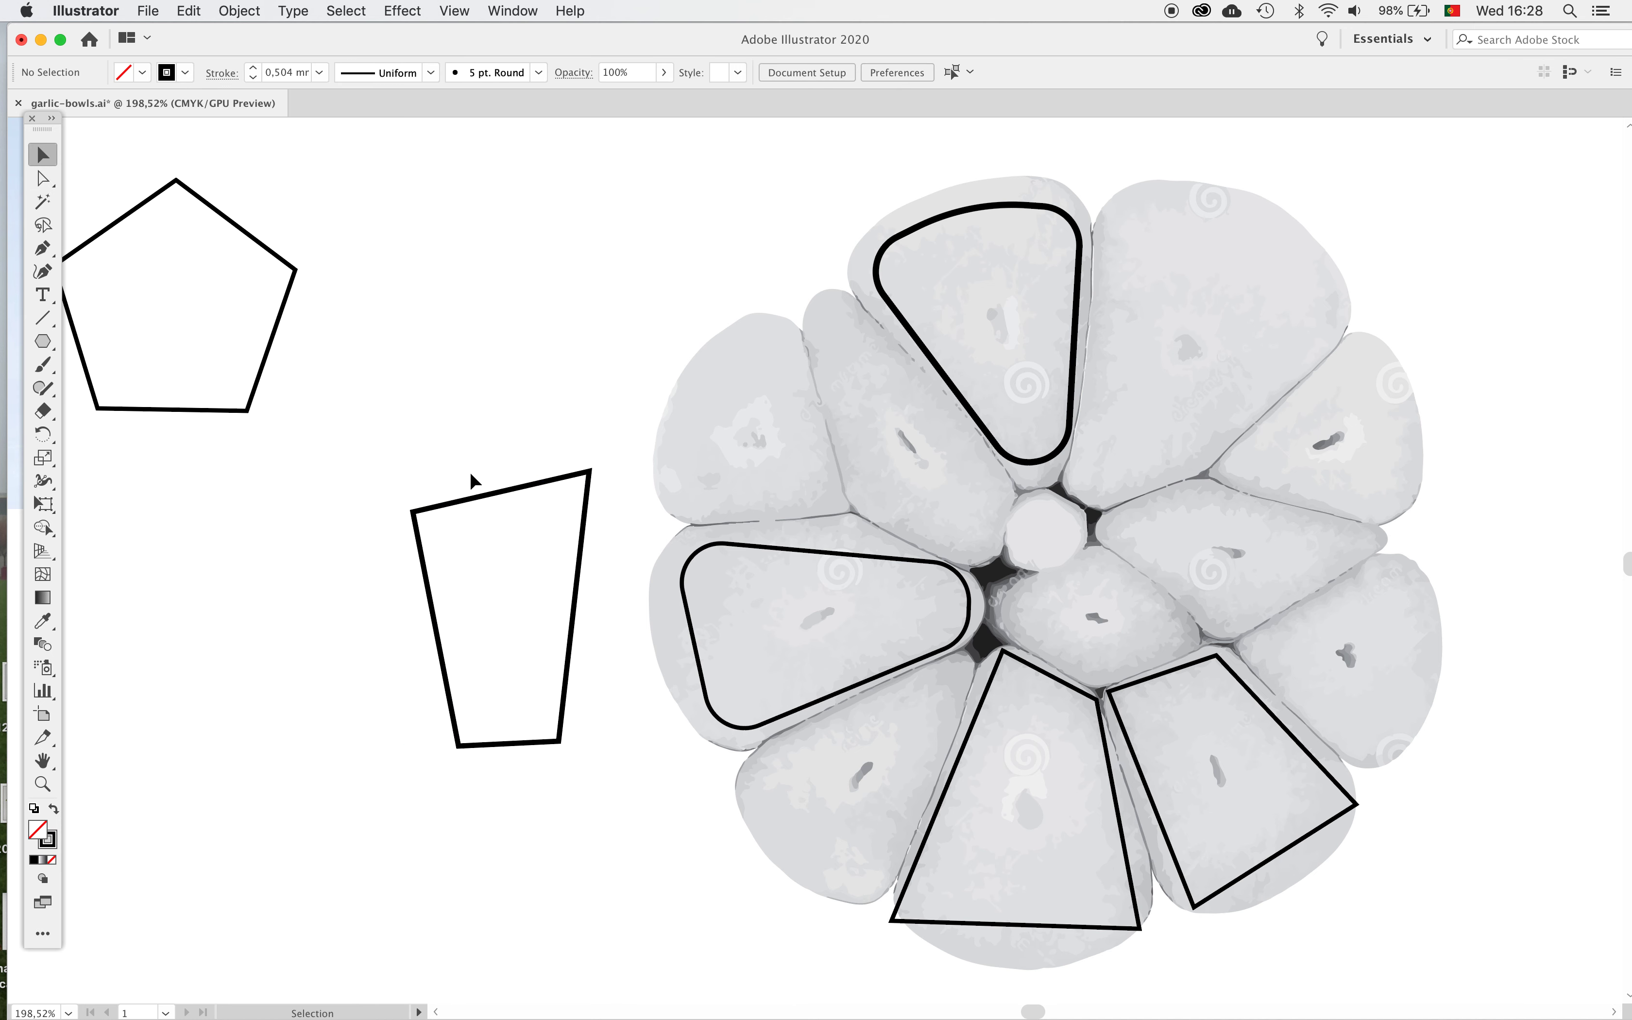
{"action": "left_click", "coordinate": [489, 494]}
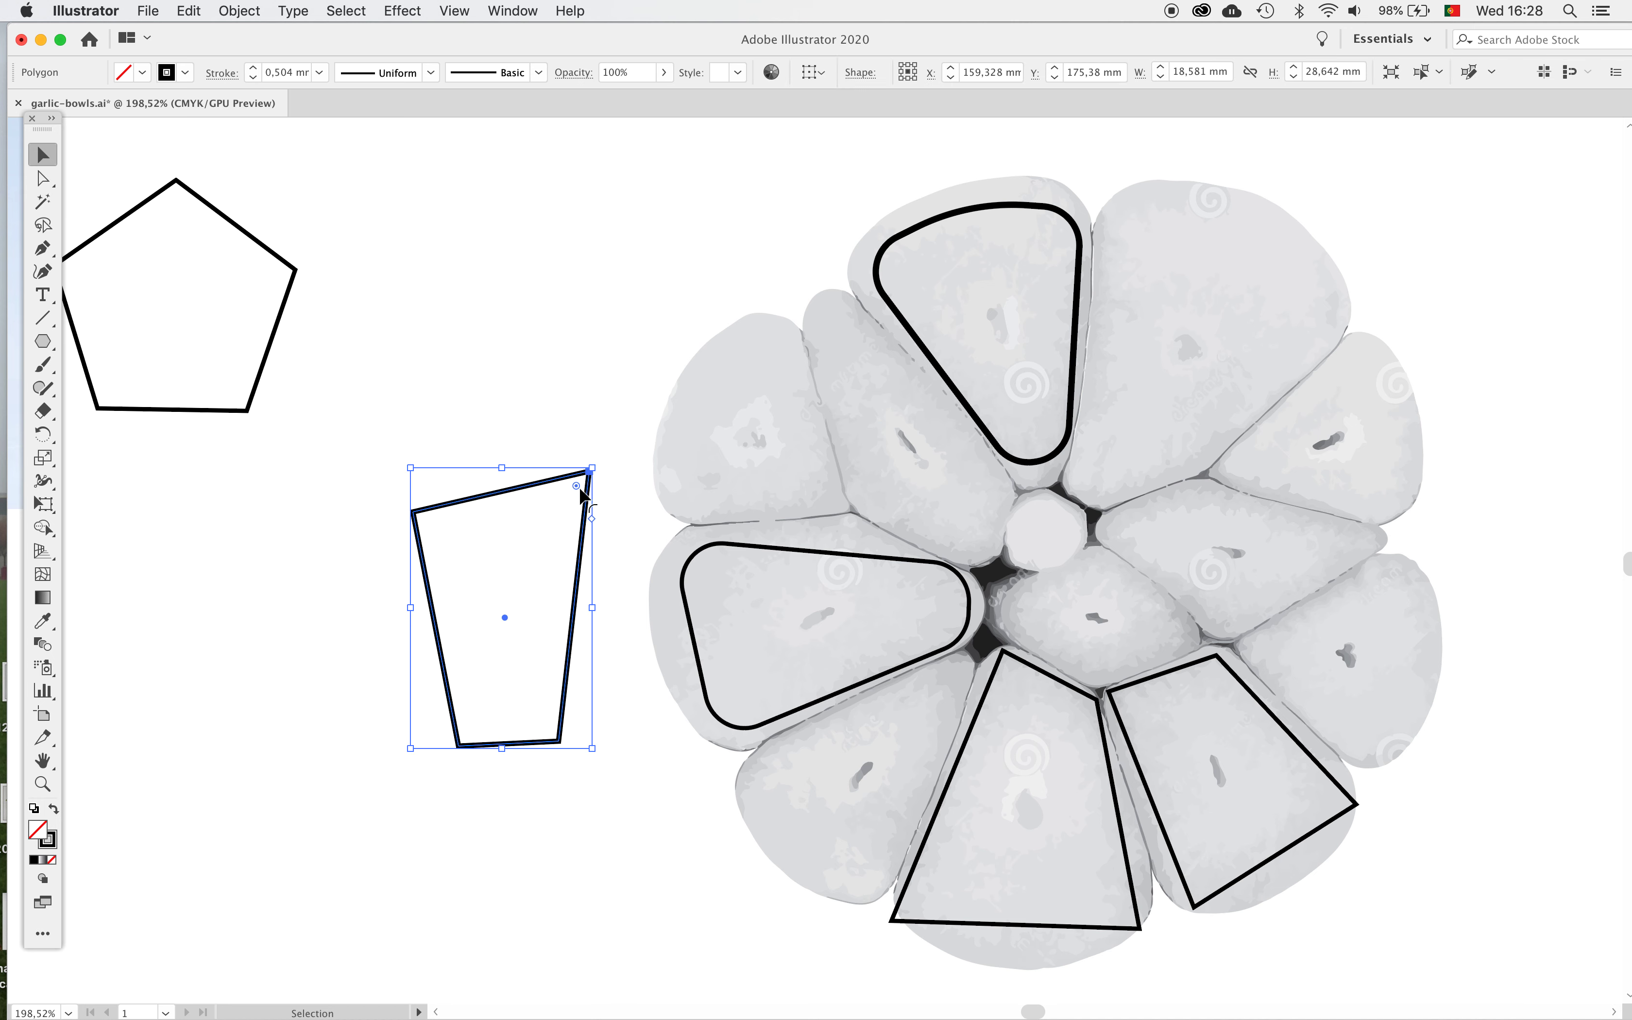
{"action": "left_click_drag", "start_coordinate": [578, 488], "coordinate": [538, 557]}
{"action": "left_click", "coordinate": [297, 670]}
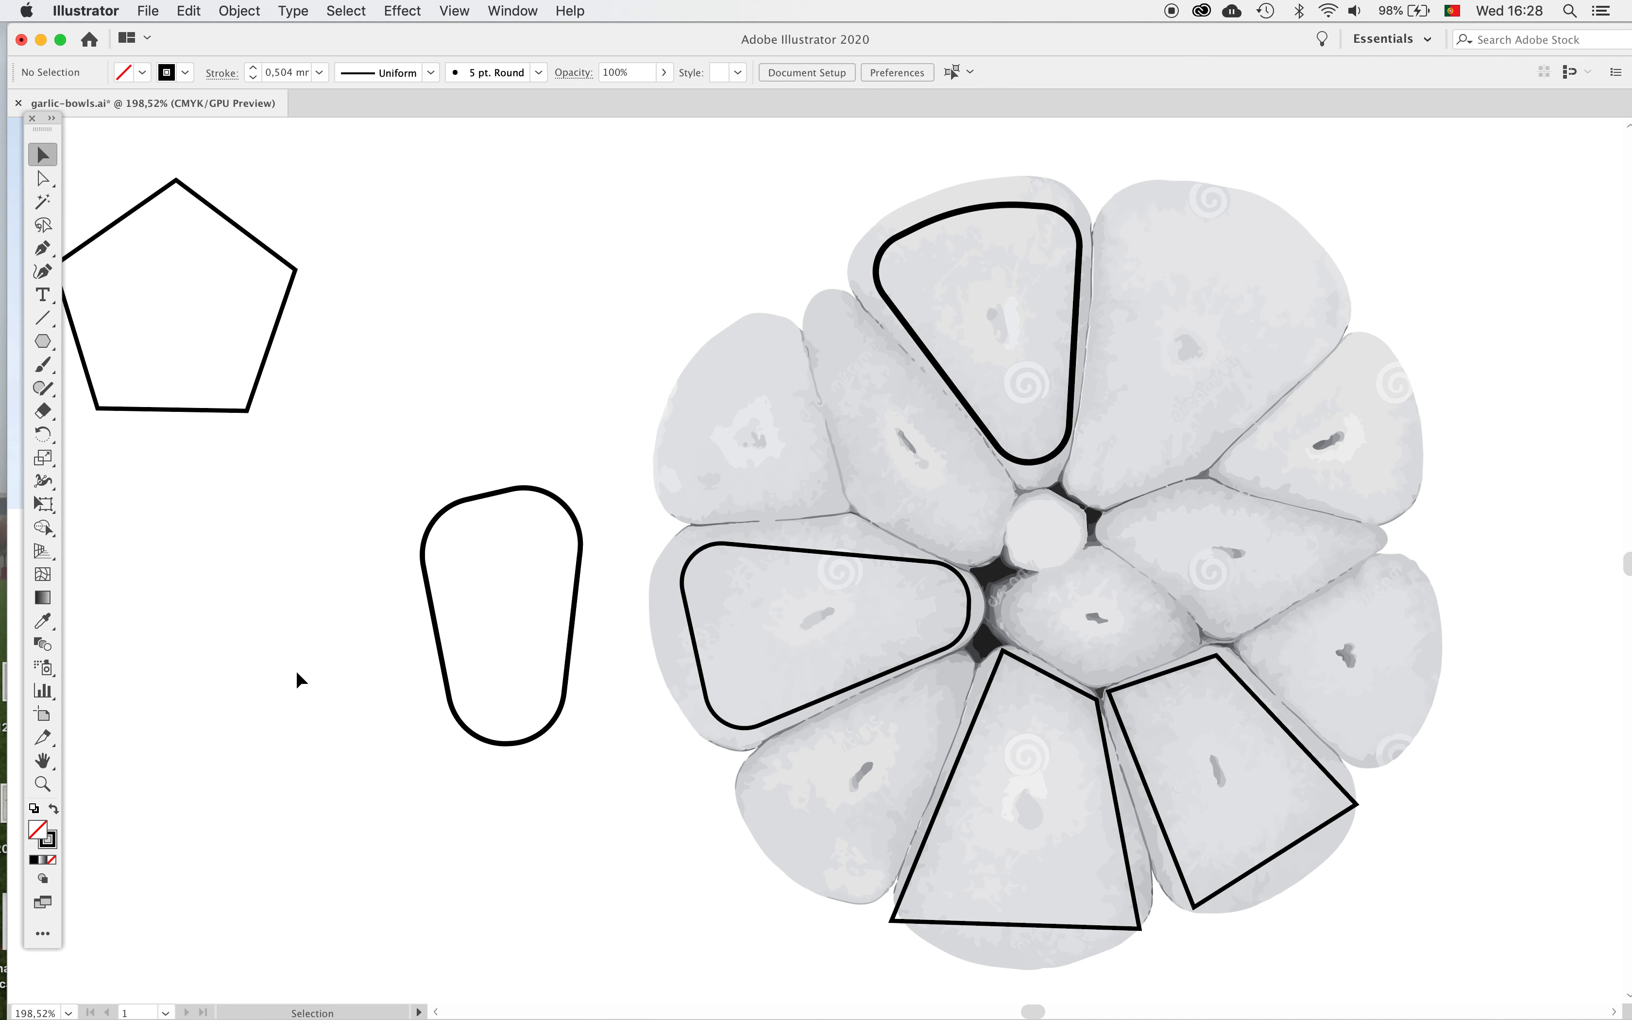
{"action": "left_click", "coordinate": [42, 341]}
Draw a new five-sided polygon and move it further down the canvas
{"action": "left_click_drag", "start_coordinate": [216, 506], "coordinate": [301, 598]}
{"action": "left_click", "coordinate": [228, 555]}
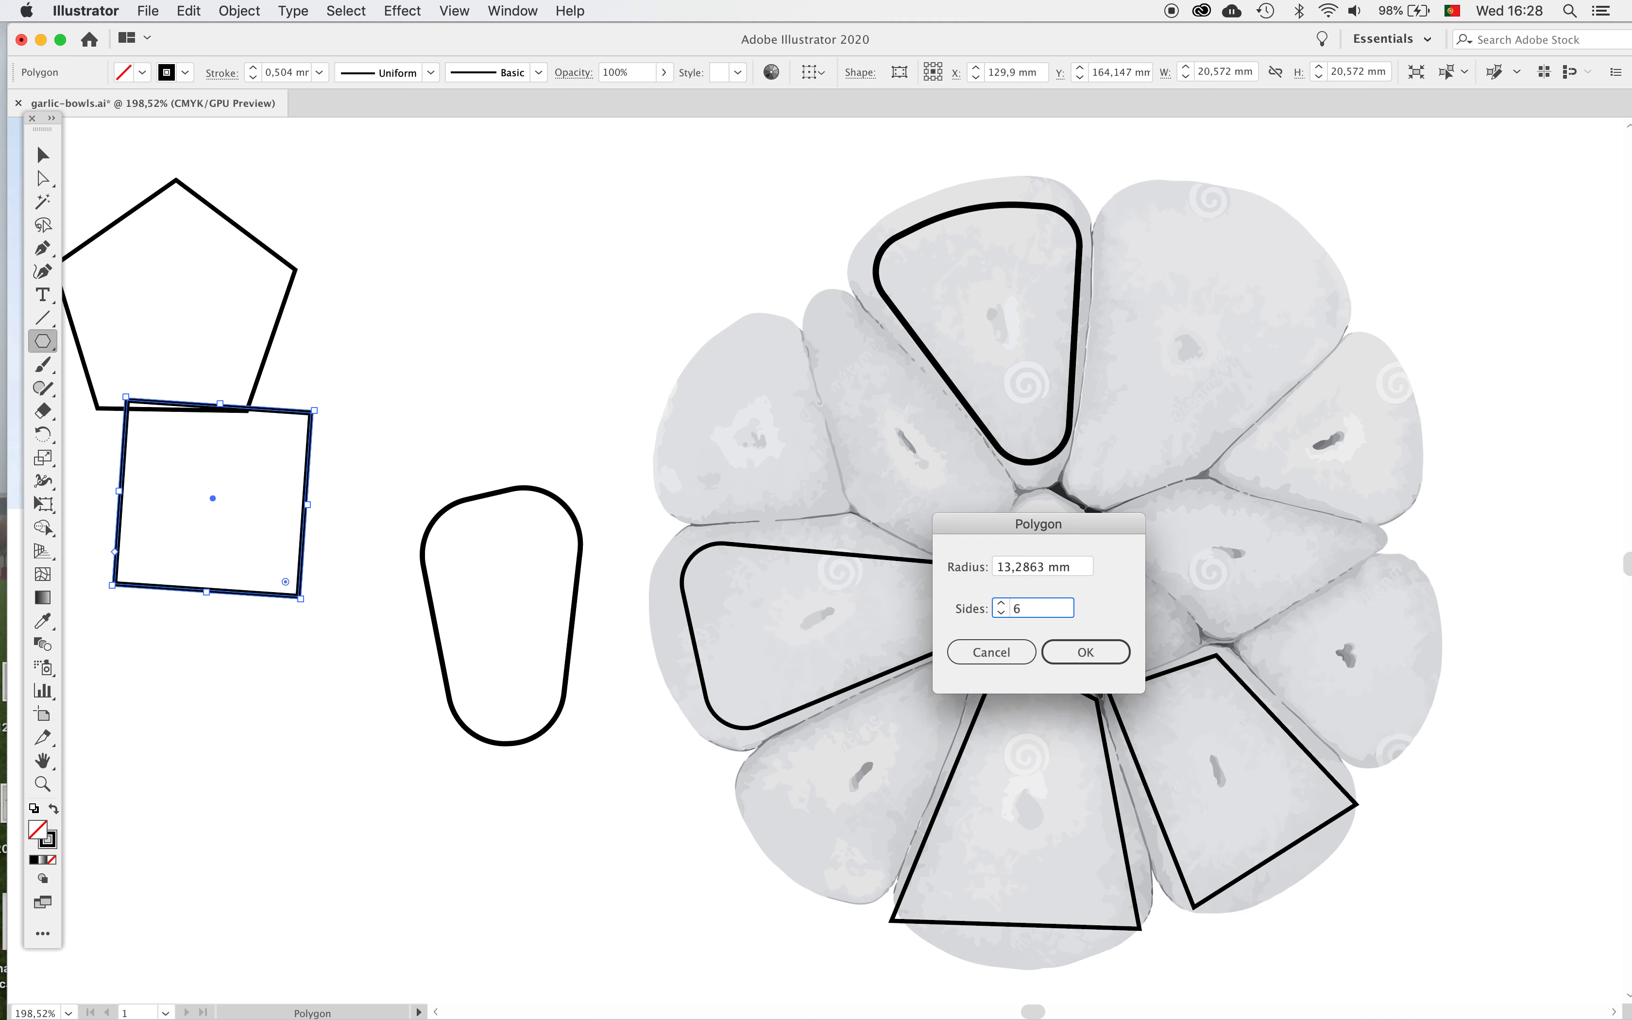
{"action": "key", "text": "Return"}
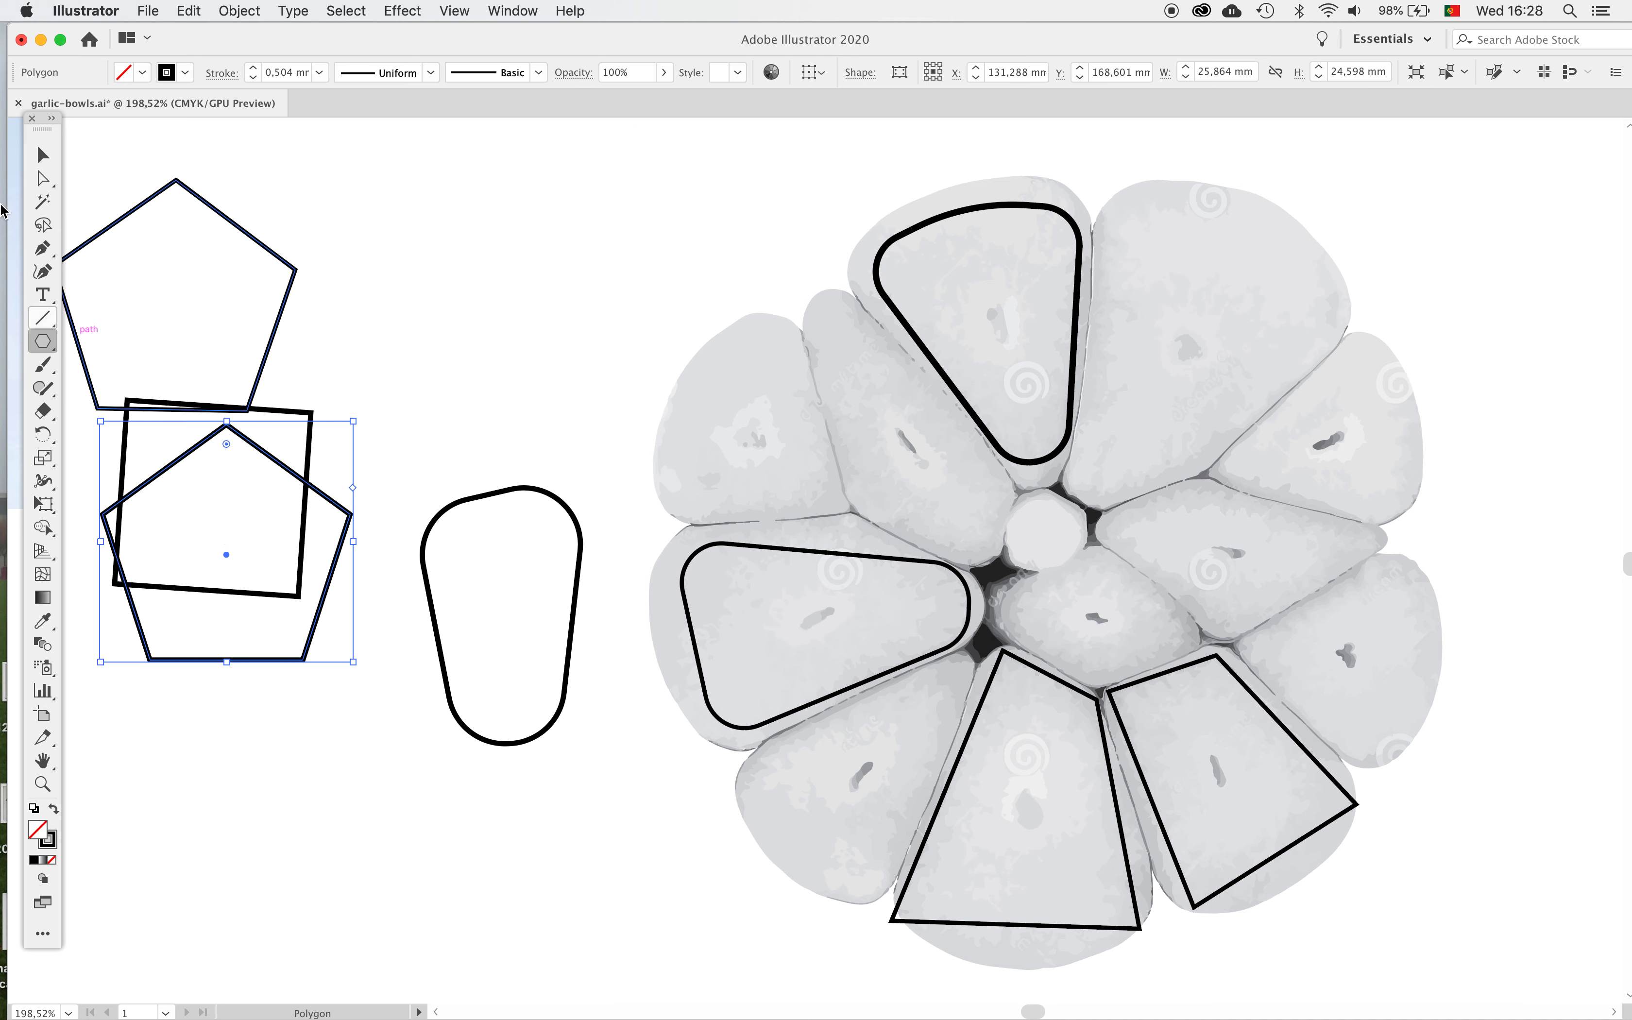
{"action": "left_click", "coordinate": [41, 156]}
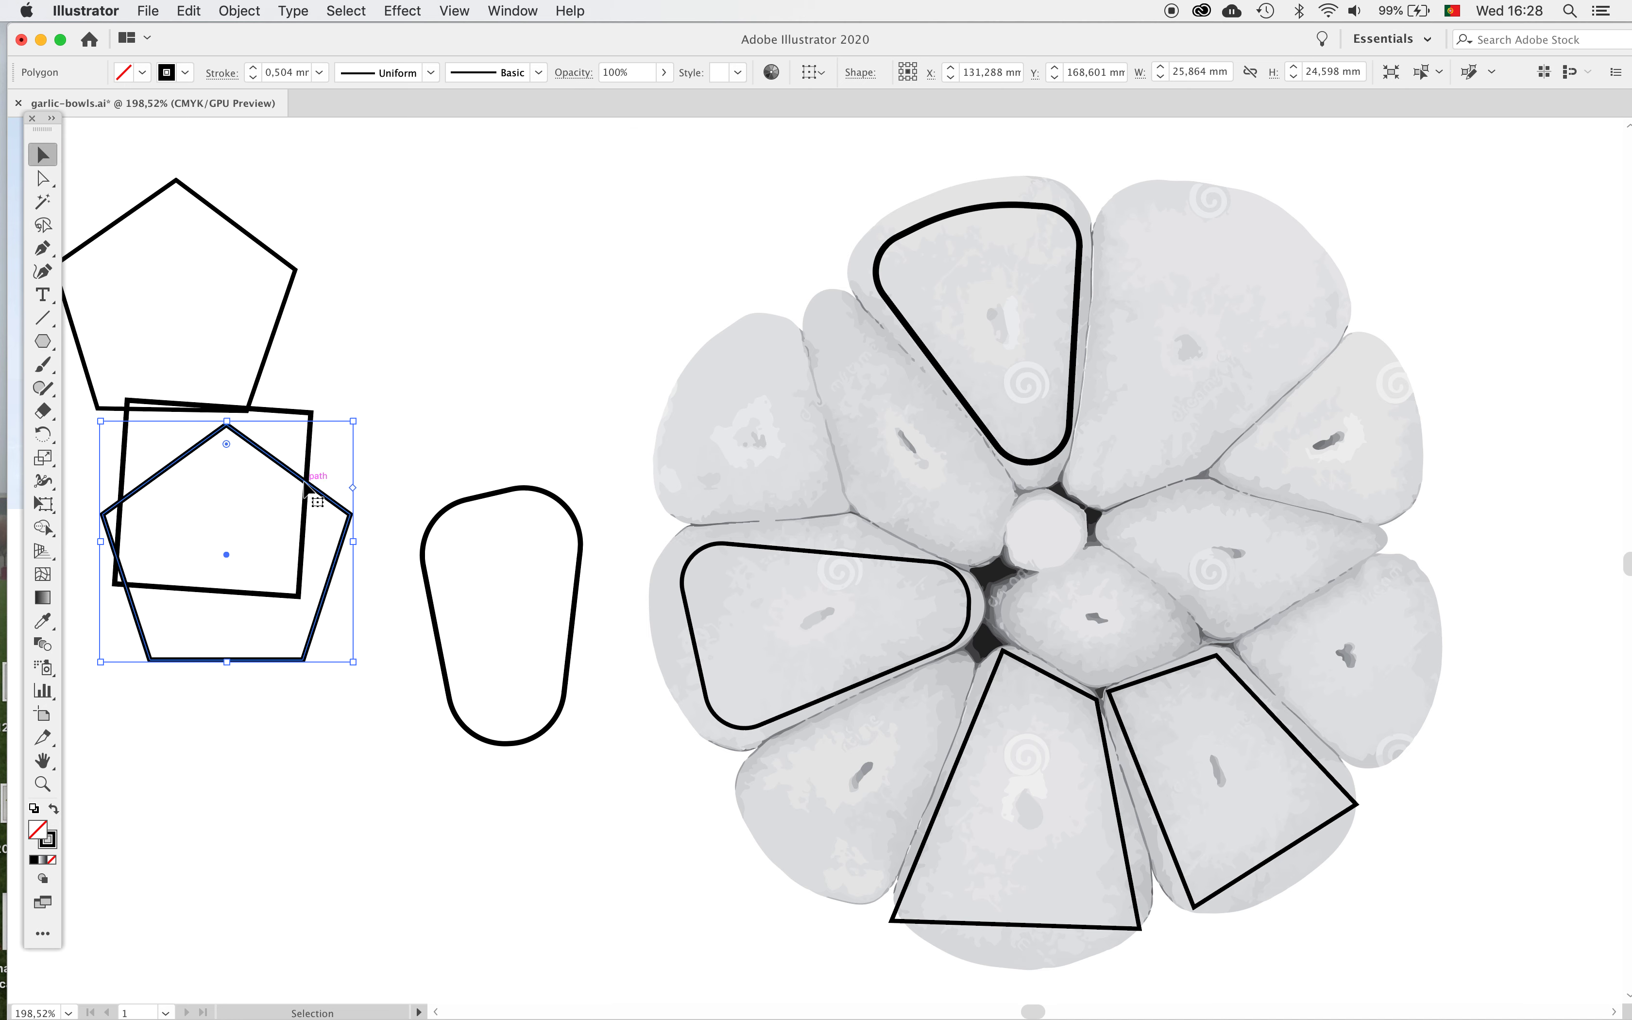
{"action": "left_click_drag", "start_coordinate": [305, 486], "coordinate": [403, 715]}
Delete the old pentagon and square, stretch the new pentagon taller and place it over the garlic
{"action": "left_click_drag", "start_coordinate": [362, 290], "coordinate": [239, 446]}
{"action": "key", "text": "Delete"}
{"action": "mouse_move", "coordinate": [346, 674]}
{"action": "left_mouse_down"}
{"action": "mouse_move", "coordinate": [290, 713]}
{"action": "mouse_move", "coordinate": [269, 852]}
{"action": "left_mouse_up"}
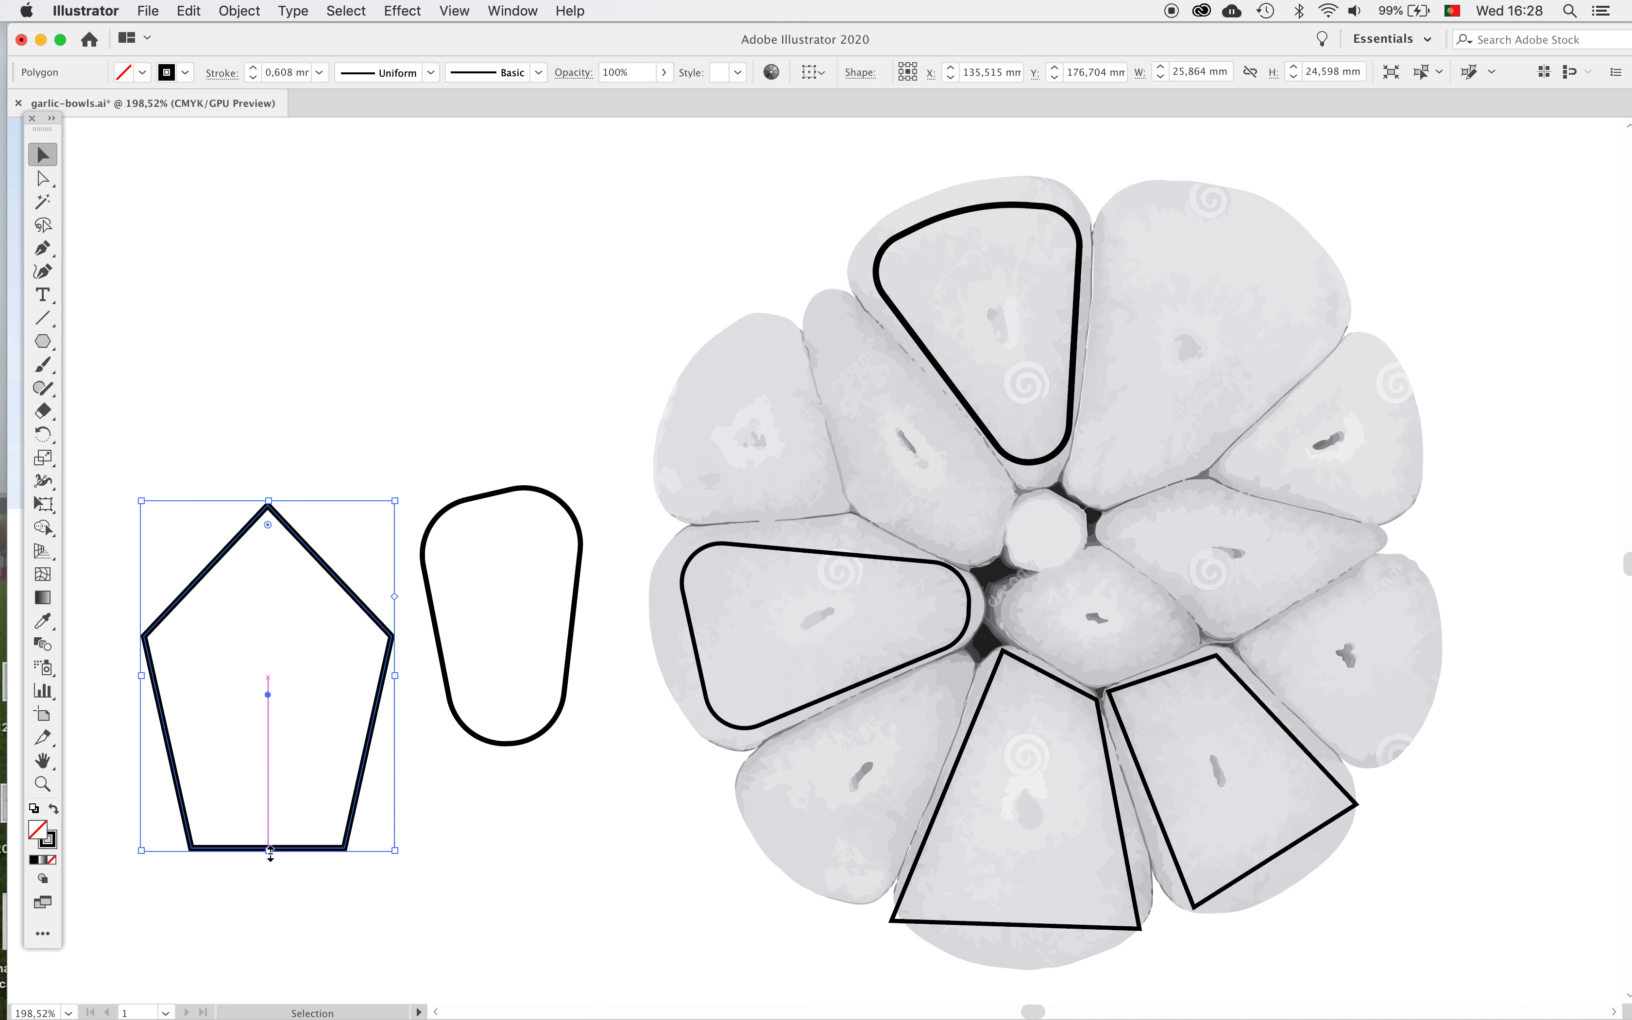
{"action": "left_click_drag", "start_coordinate": [381, 675], "coordinate": [1339, 349]}
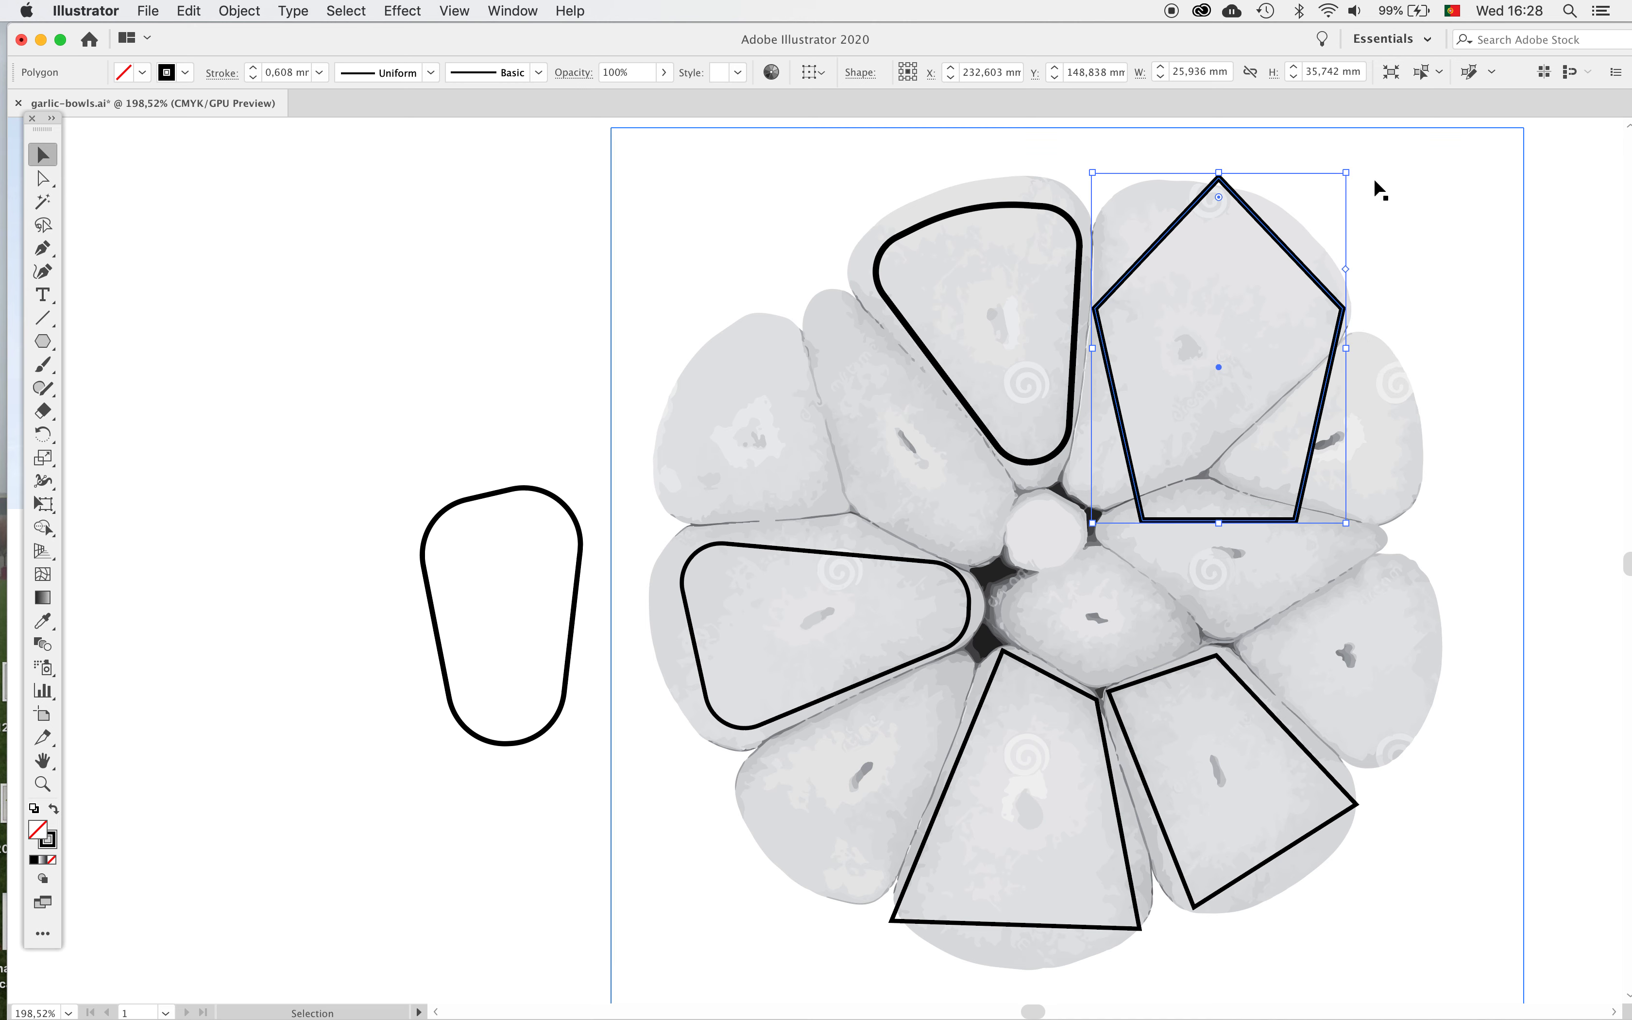
Tilt the pentagon and drag its bottom, right and top corners onto the top-right clove's edges
{"action": "mouse_move", "coordinate": [1354, 164]}
{"action": "left_mouse_down"}
{"action": "mouse_move", "coordinate": [1411, 268]}
{"action": "mouse_move", "coordinate": [1394, 272]}
{"action": "left_mouse_up"}
{"action": "left_click", "coordinate": [44, 184]}
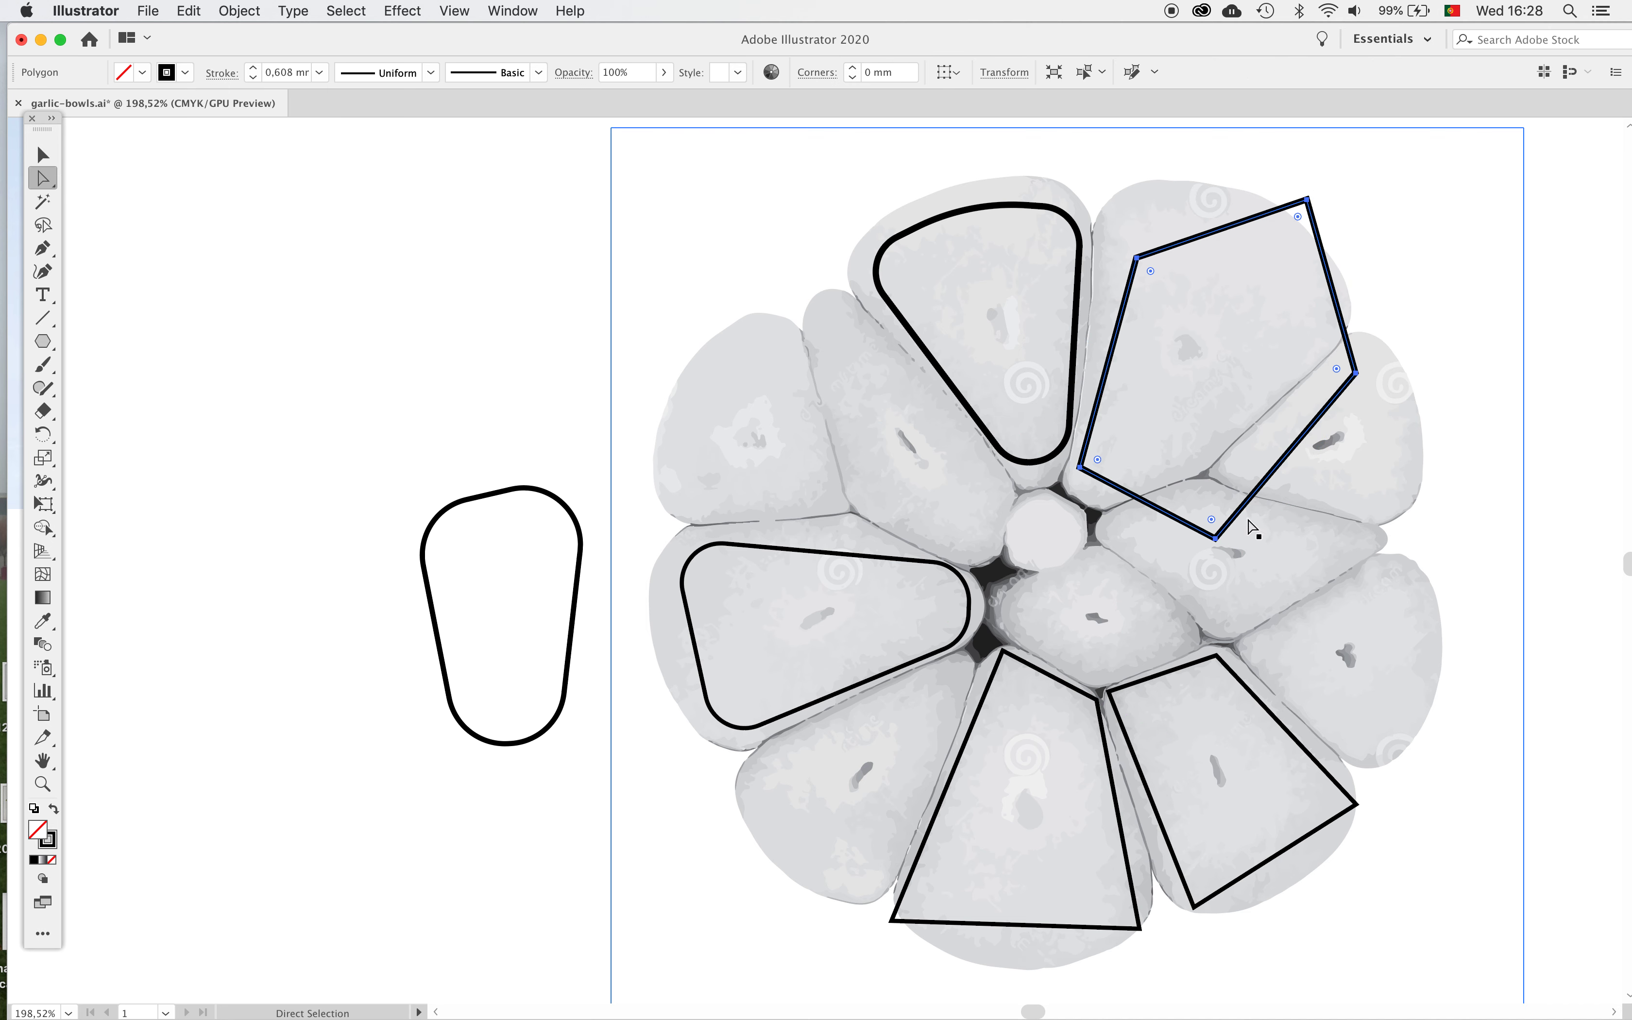
{"action": "mouse_move", "coordinate": [1215, 538]}
{"action": "left_mouse_down"}
{"action": "mouse_move", "coordinate": [1117, 521]}
{"action": "mouse_move", "coordinate": [1111, 502]}
{"action": "left_mouse_up"}
{"action": "left_click_drag", "start_coordinate": [1356, 373], "coordinate": [1325, 342]}
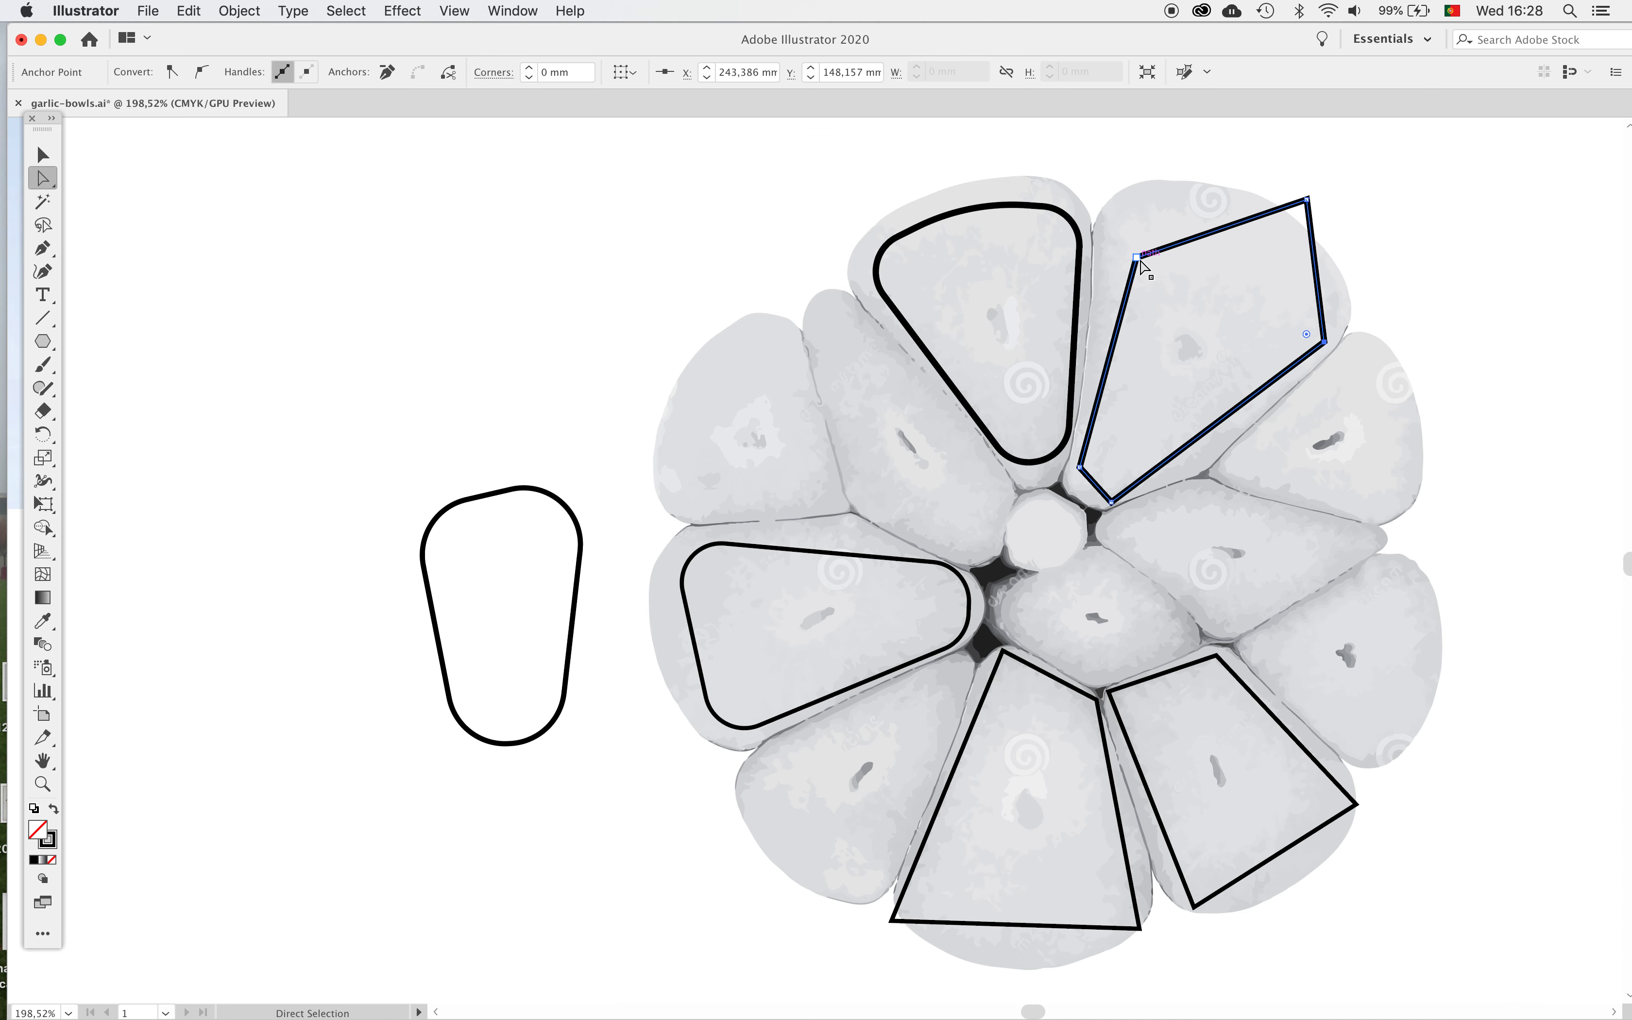
{"action": "left_click_drag", "start_coordinate": [1135, 252], "coordinate": [1120, 216]}
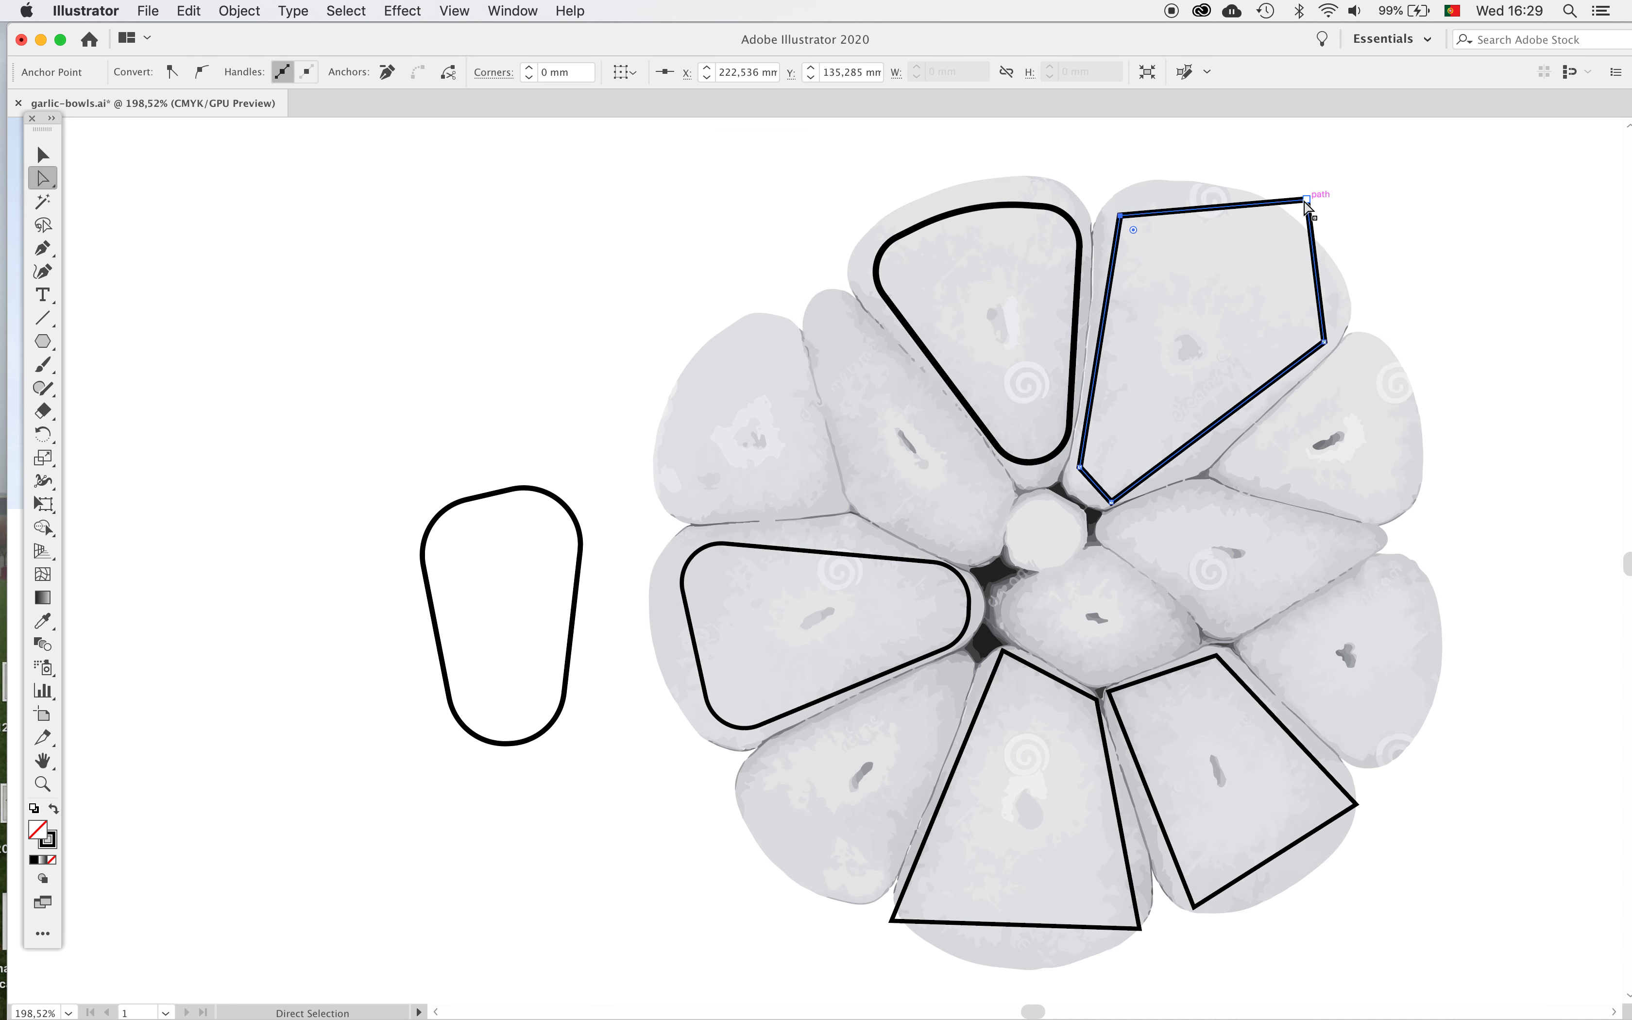
{"action": "left_click_drag", "start_coordinate": [1308, 199], "coordinate": [1260, 211]}
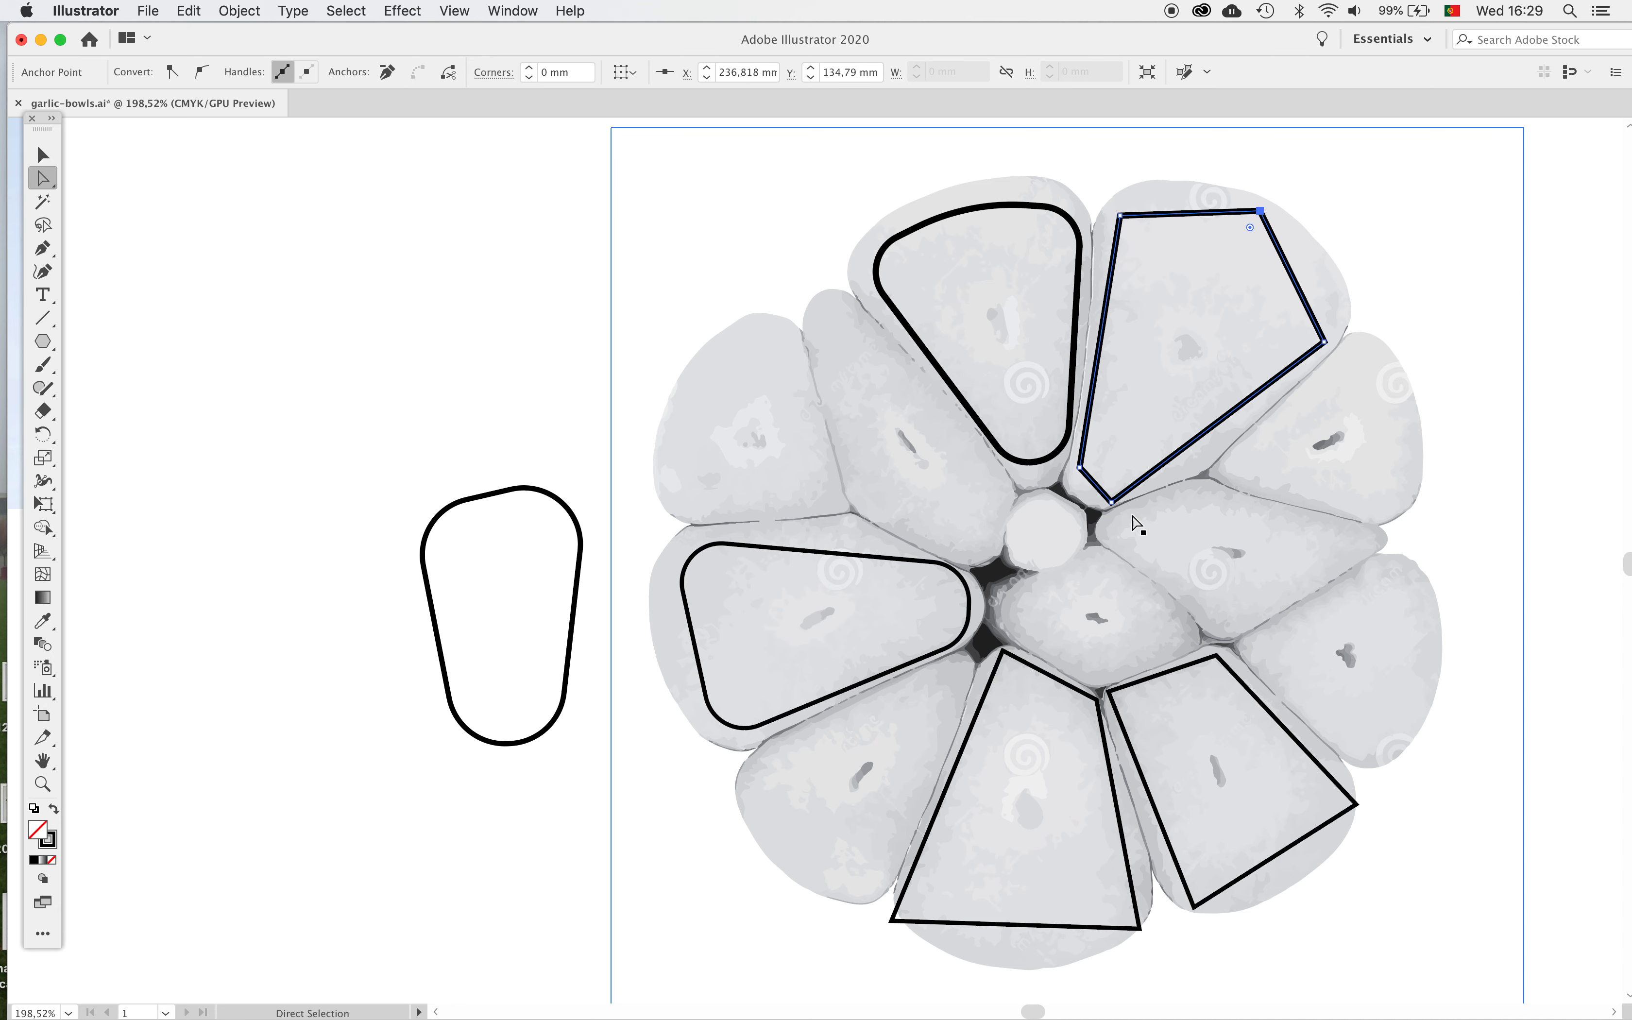
{"action": "left_click_drag", "start_coordinate": [1112, 502], "coordinate": [1126, 502]}
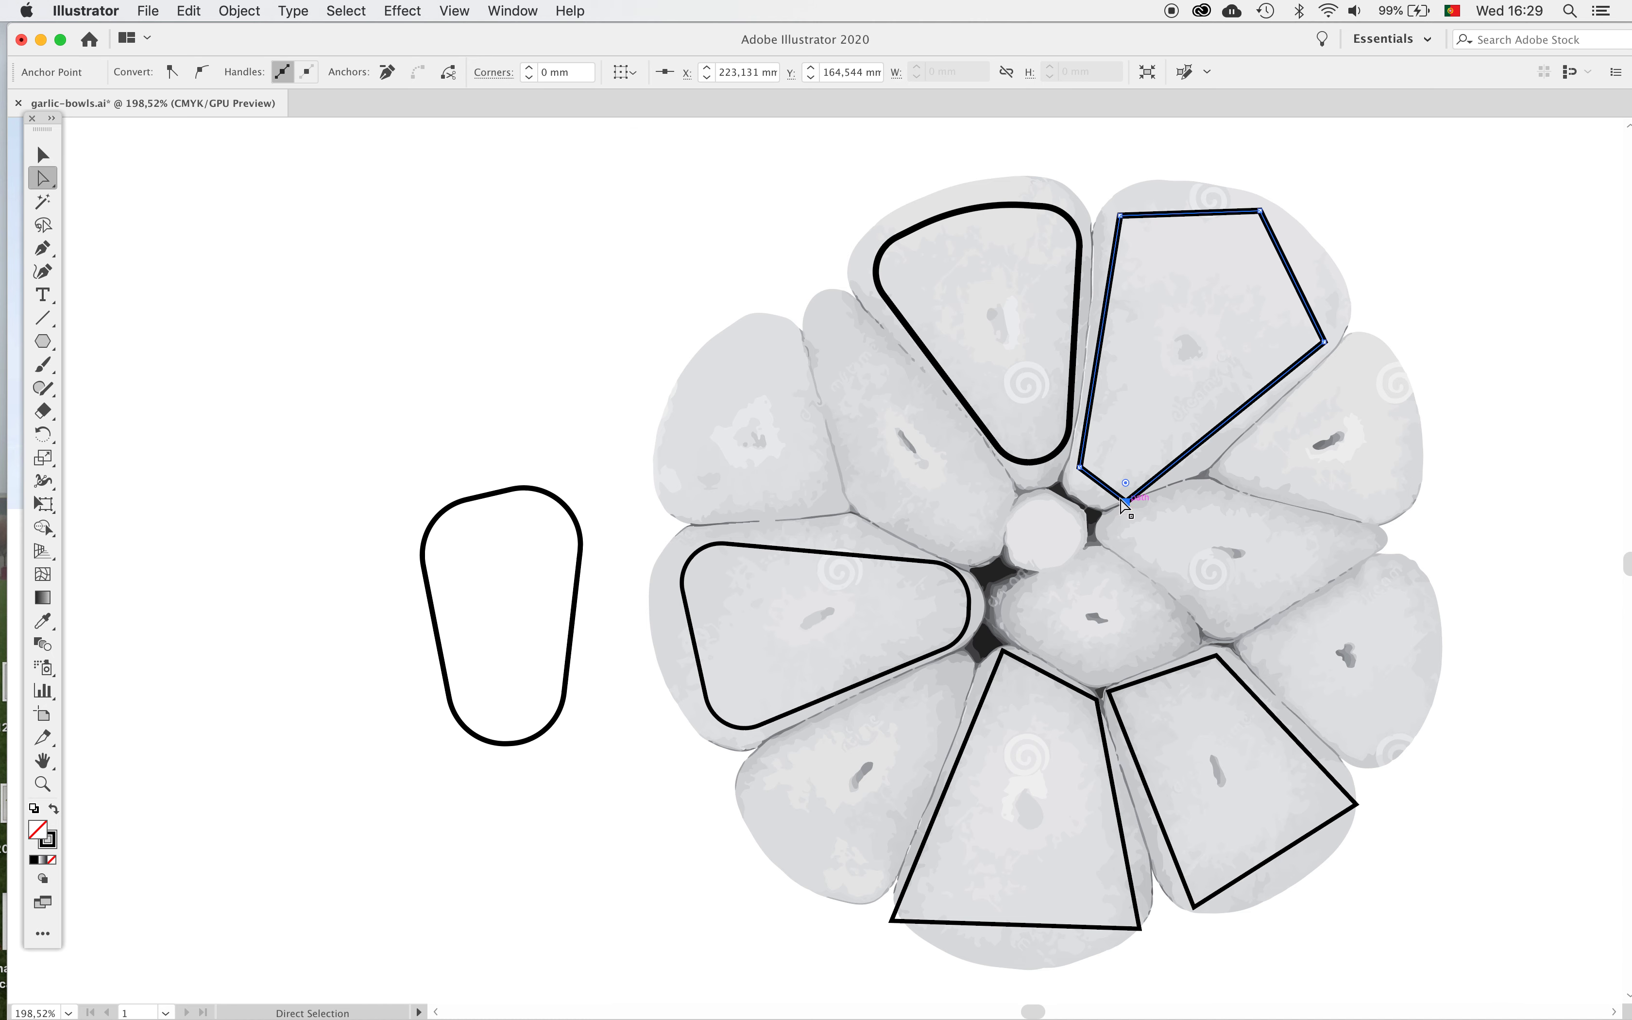
{"action": "left_click_drag", "start_coordinate": [1125, 502], "coordinate": [1200, 466]}
Fine-tune the lower-left, lower-right, right and top-left corners to fit the clove, then reselect the path
{"action": "left_click_drag", "start_coordinate": [1080, 476], "coordinate": [1075, 502]}
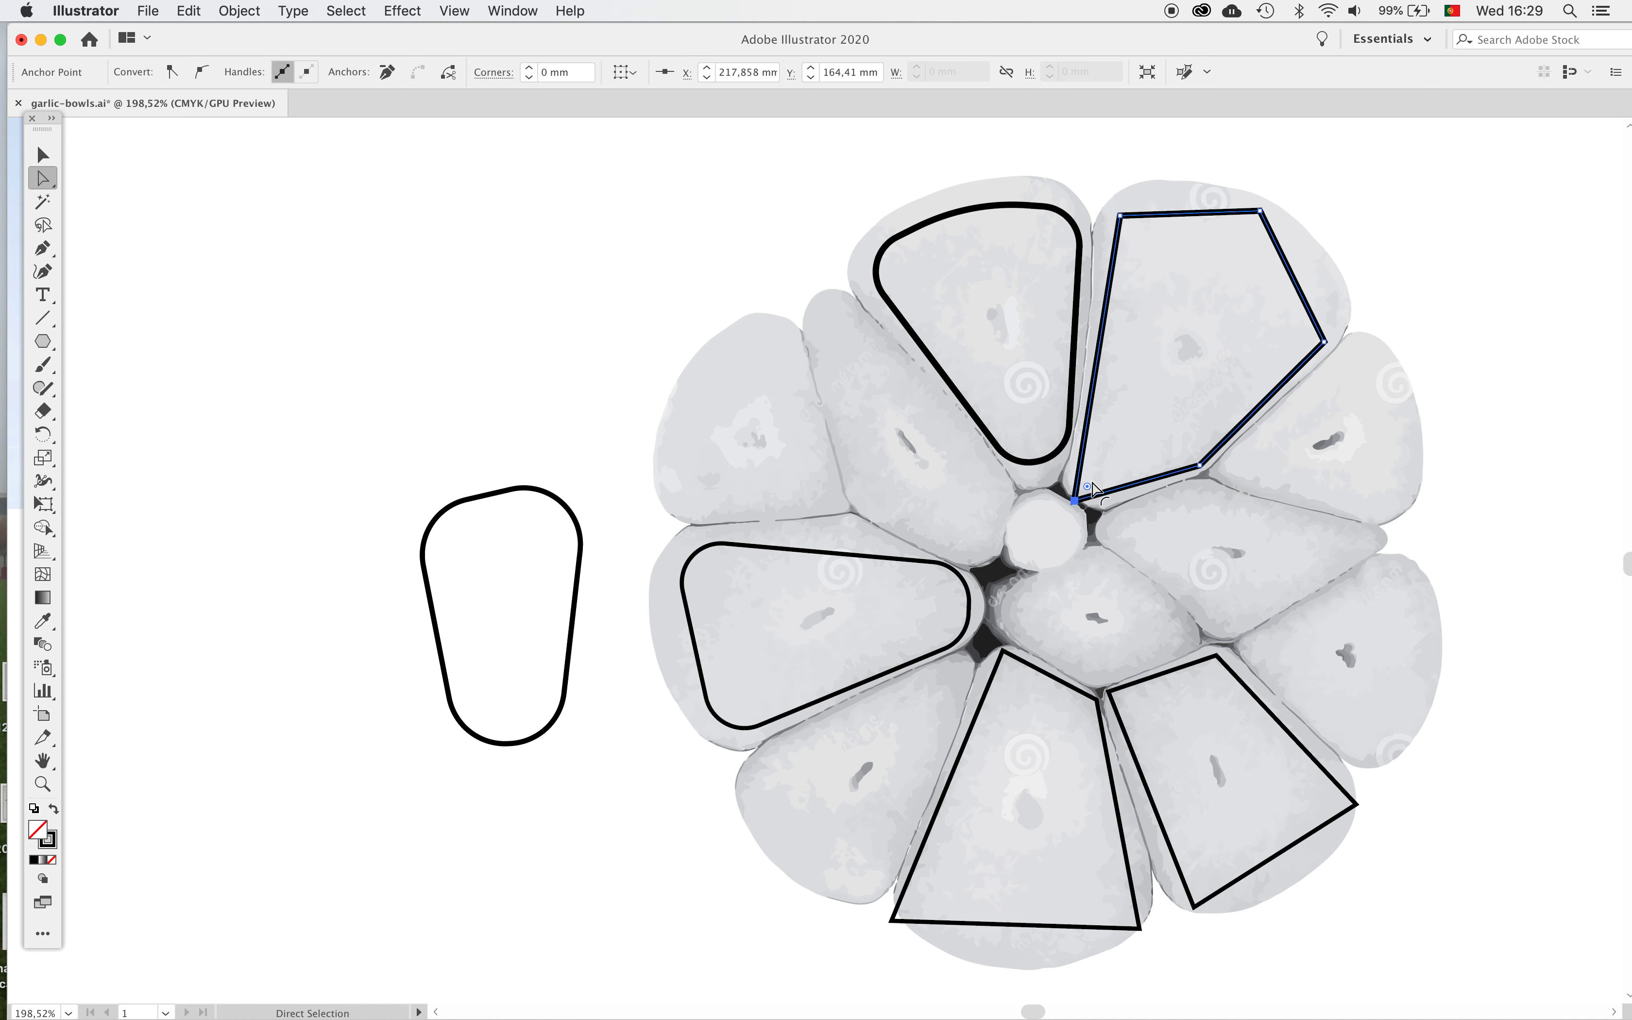
{"action": "left_click_drag", "start_coordinate": [1075, 501], "coordinate": [1091, 491]}
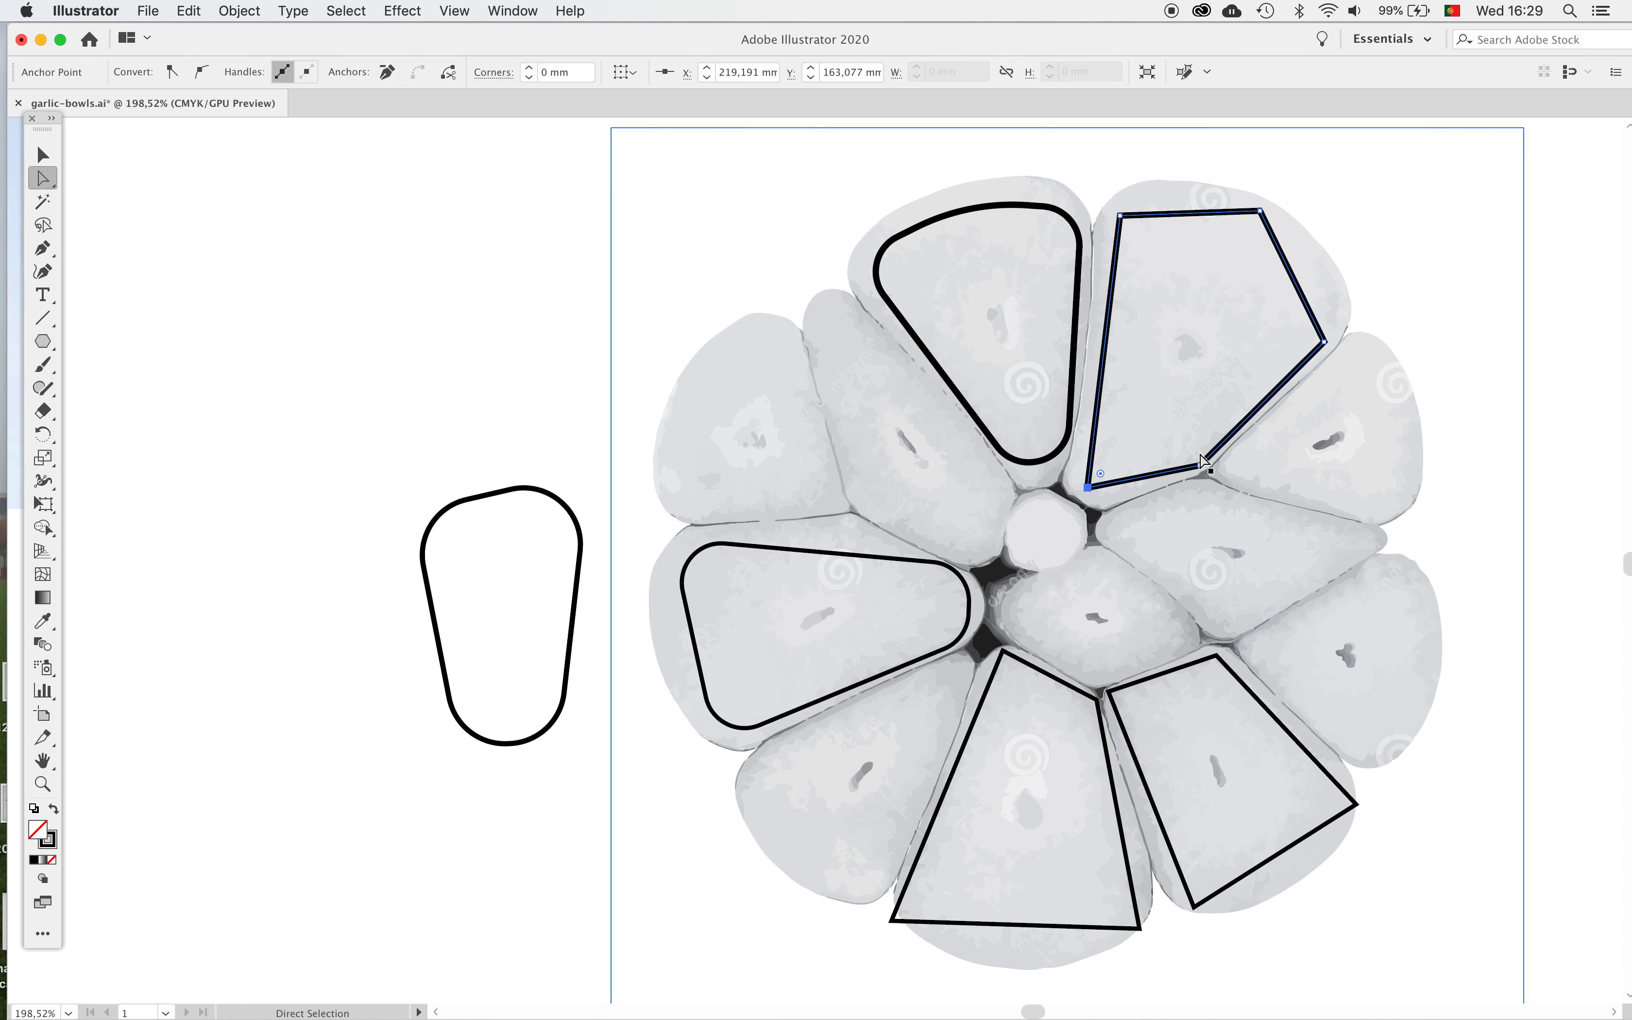
{"action": "left_click_drag", "start_coordinate": [1200, 466], "coordinate": [1199, 449]}
{"action": "left_click_drag", "start_coordinate": [1323, 343], "coordinate": [1341, 328]}
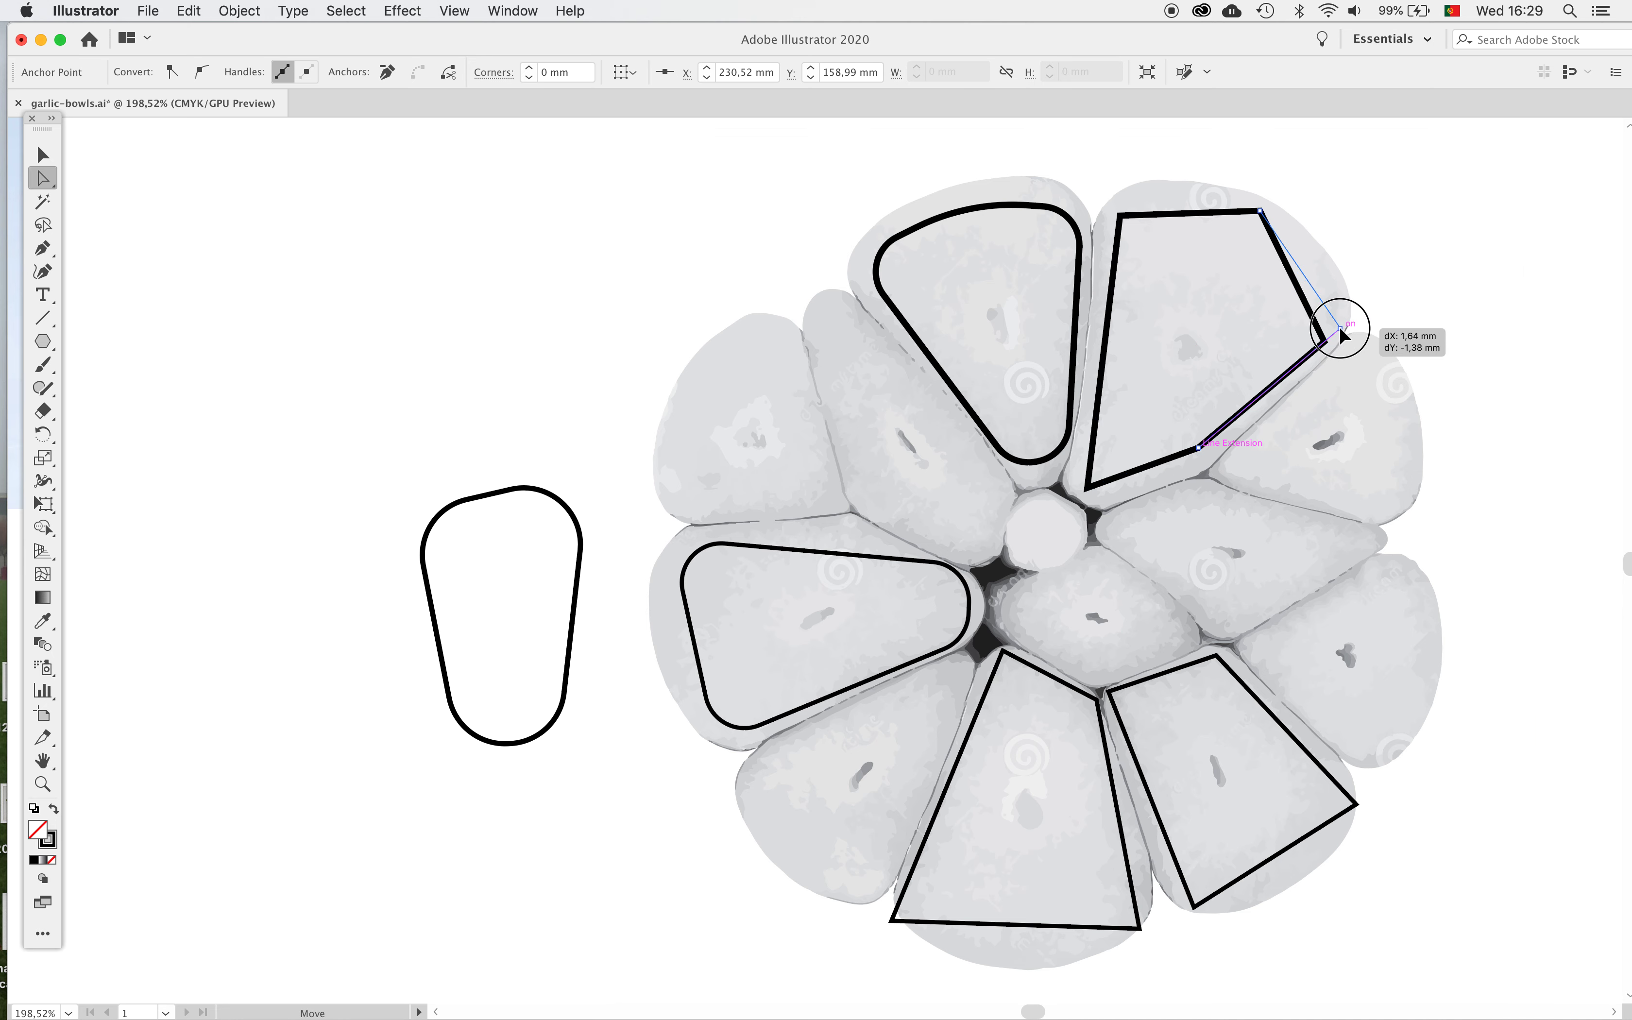
{"action": "left_click_drag", "start_coordinate": [1118, 217], "coordinate": [1119, 202]}
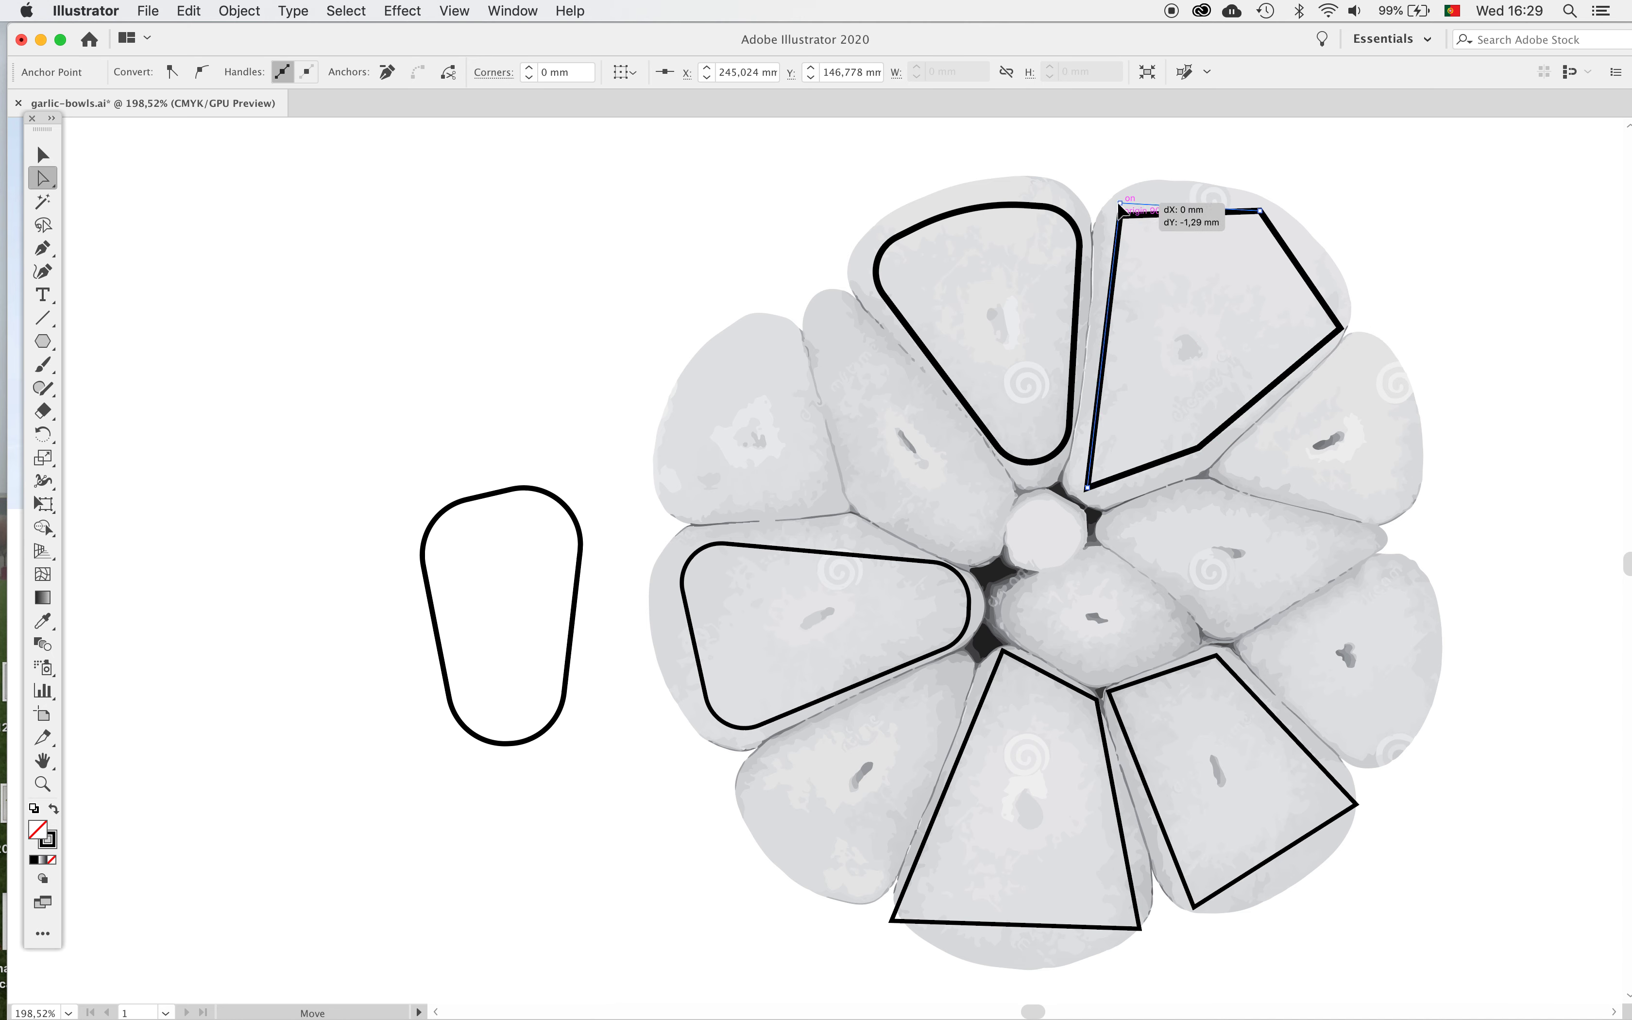
{"action": "left_click", "coordinate": [1327, 226]}
{"action": "left_click", "coordinate": [1285, 260]}
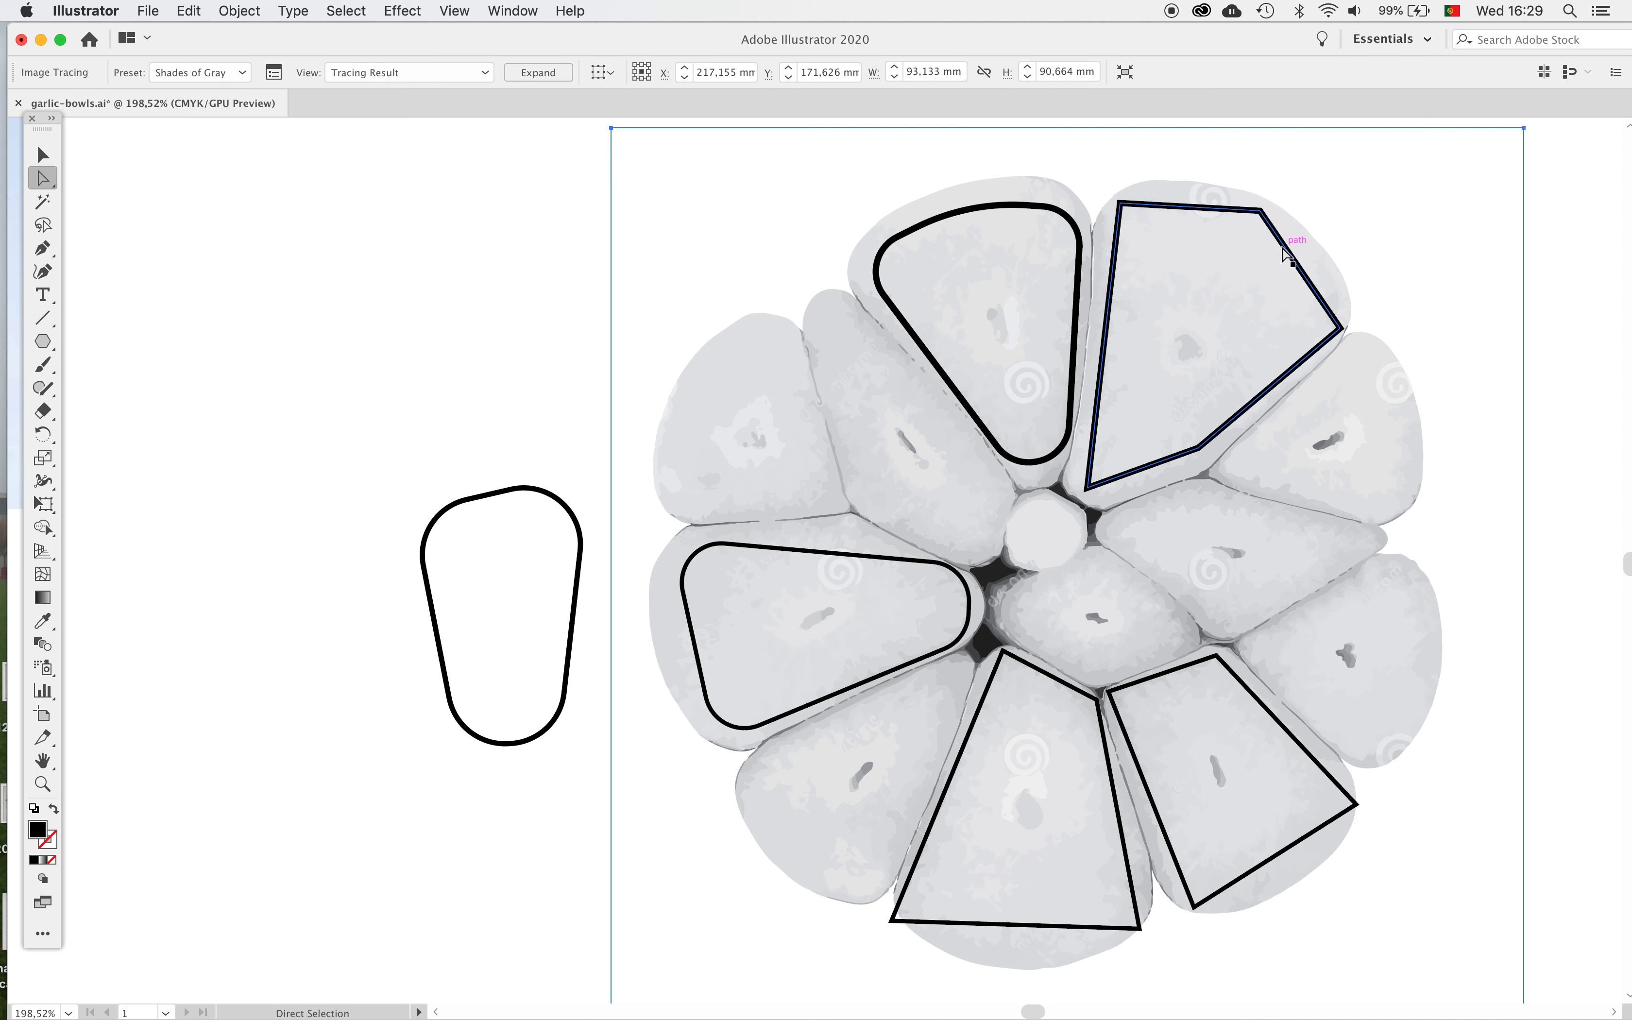
{"action": "left_click", "coordinate": [1284, 249]}
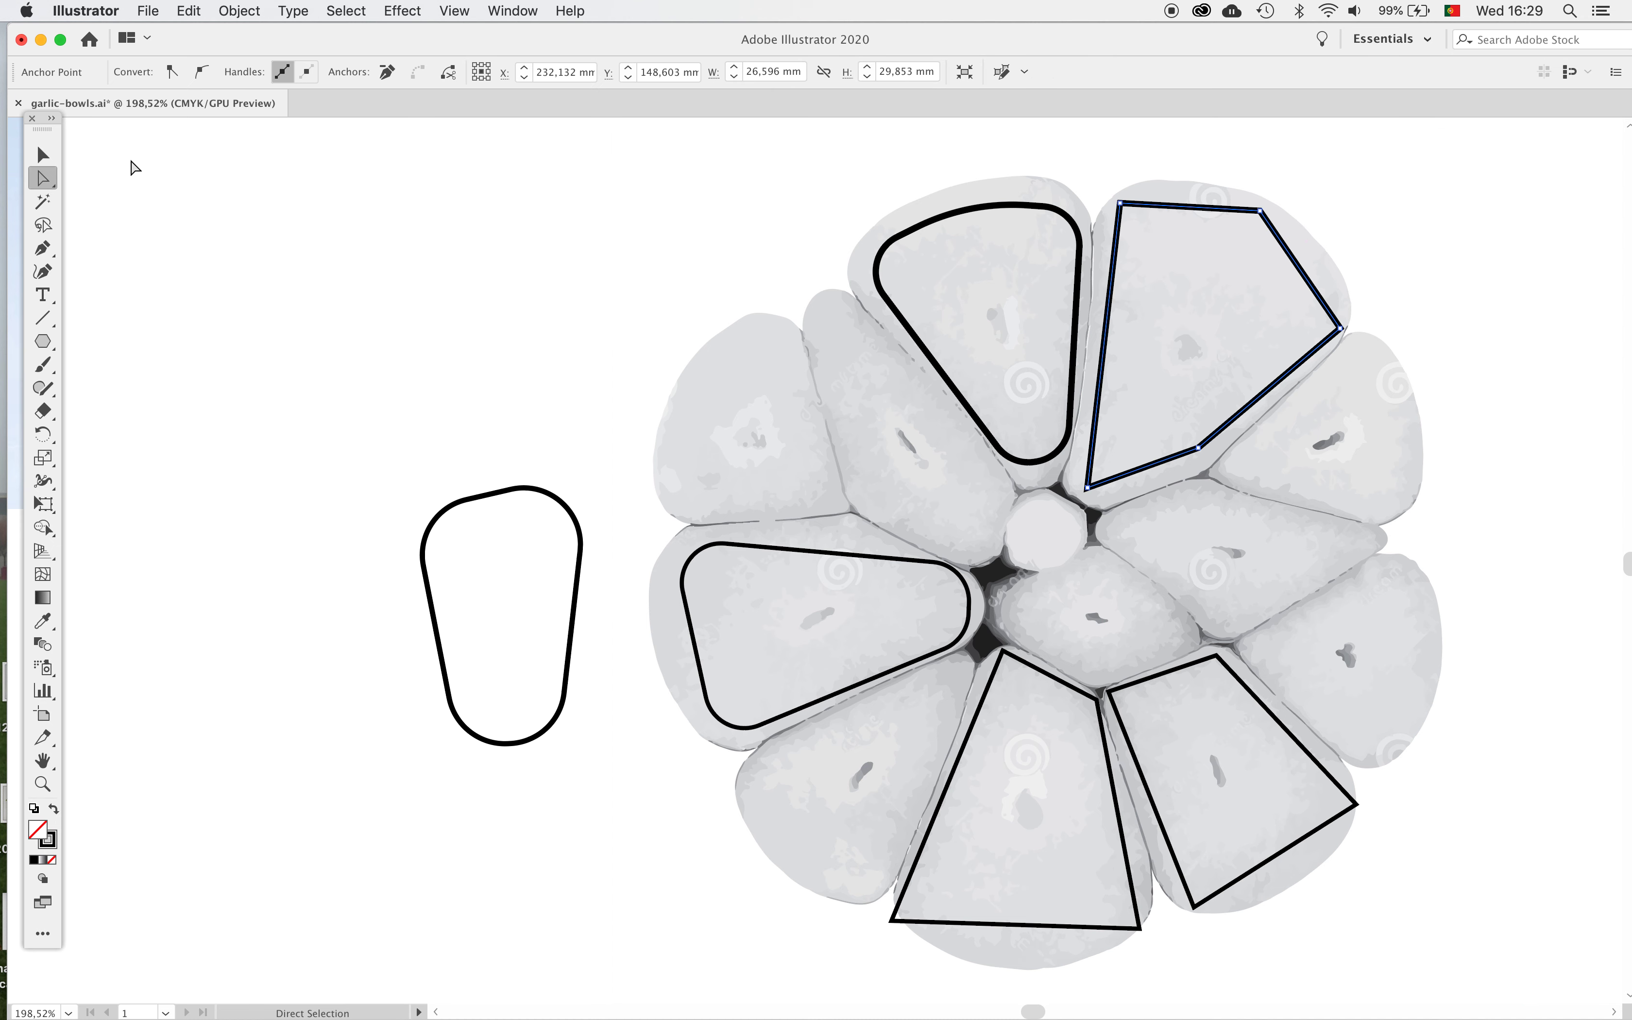
Try rounding all the pentagon's corners at once, then undo it
{"action": "left_click", "coordinate": [52, 155]}
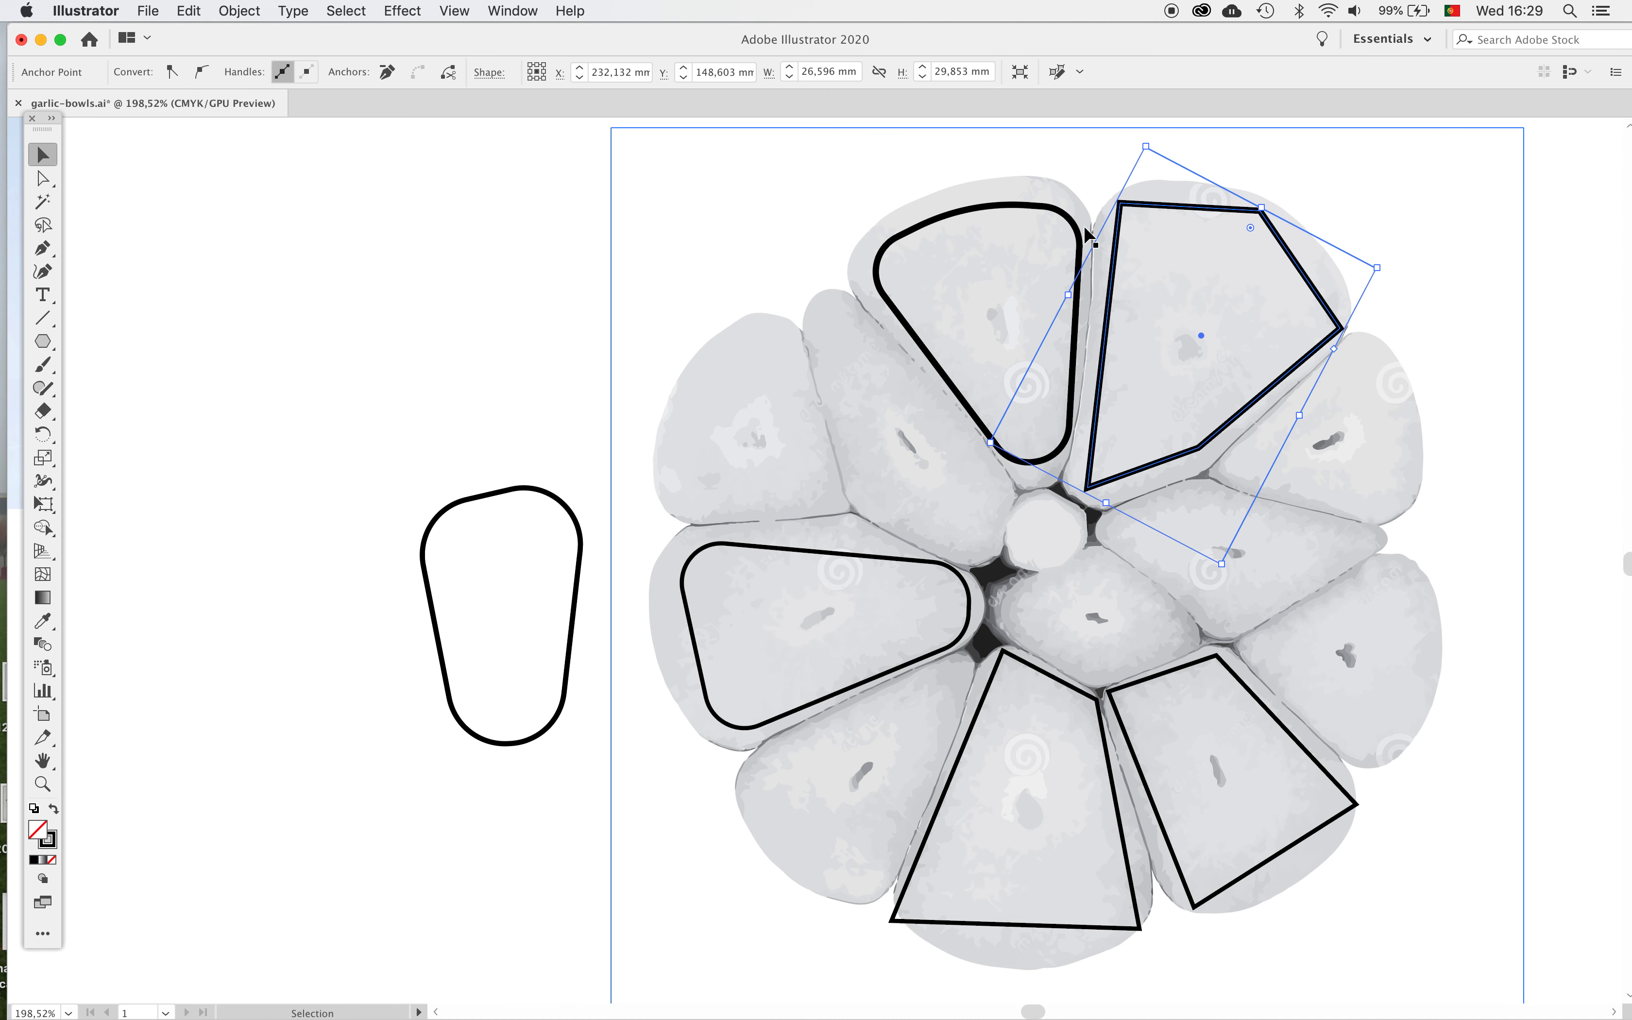
{"action": "left_click_drag", "start_coordinate": [1250, 227], "coordinate": [1225, 259]}
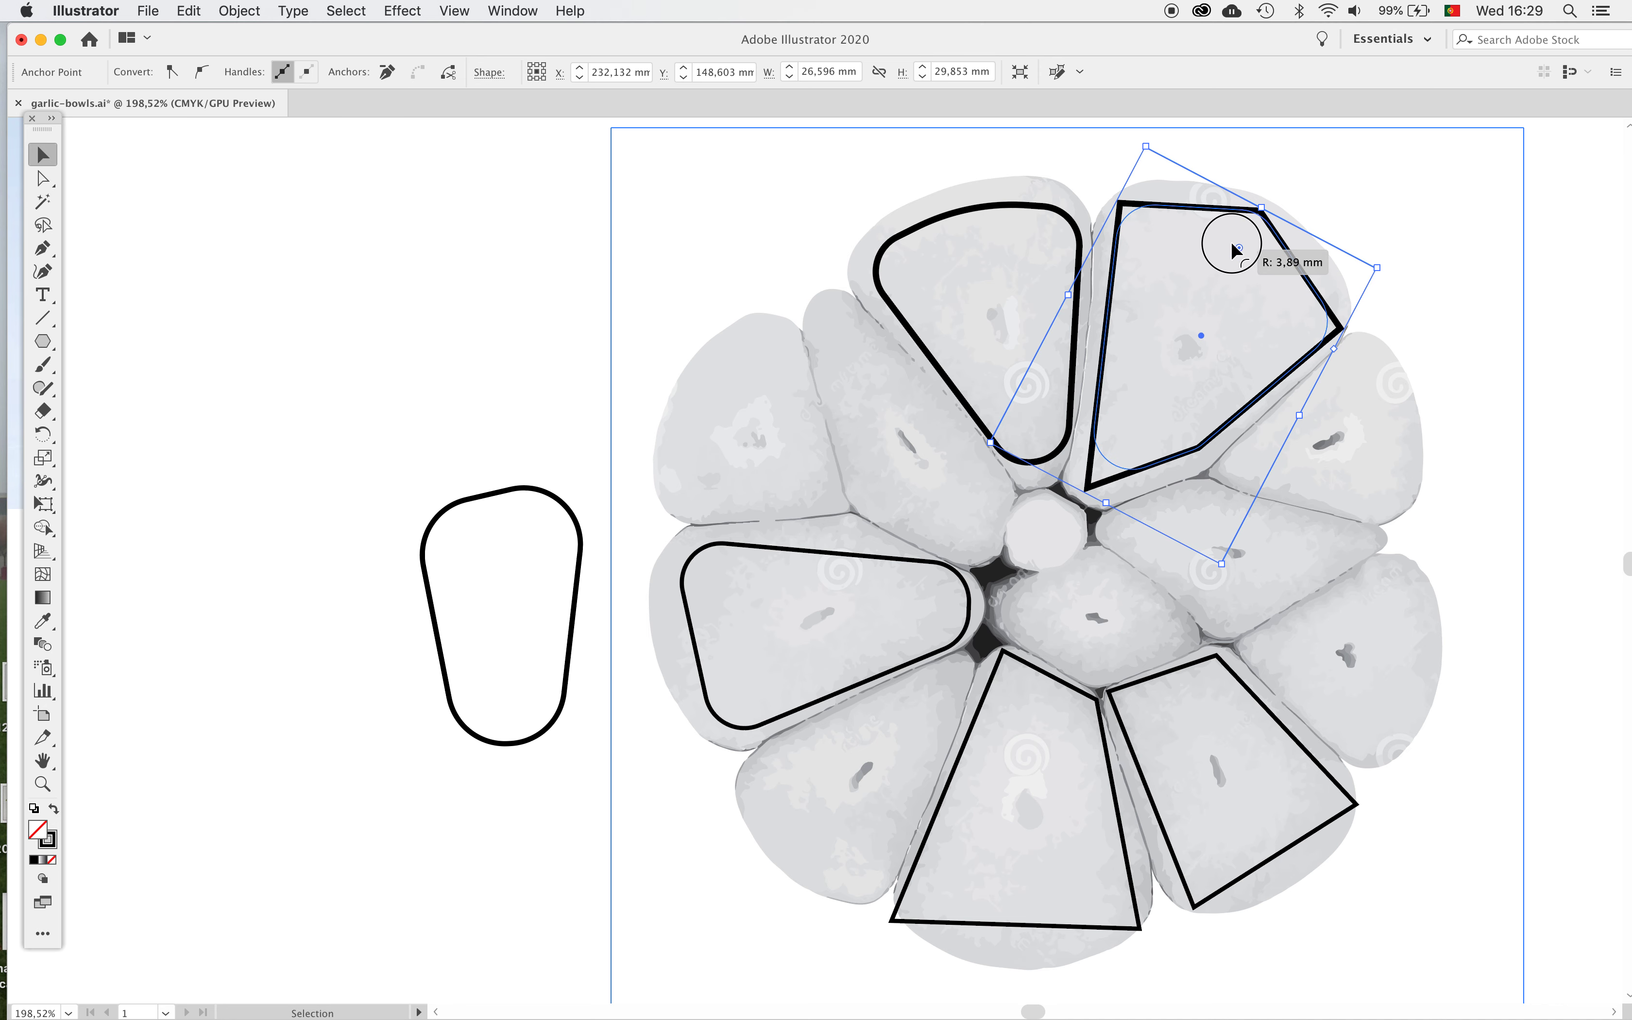
{"action": "left_click_drag", "start_coordinate": [1226, 262], "coordinate": [1233, 251]}
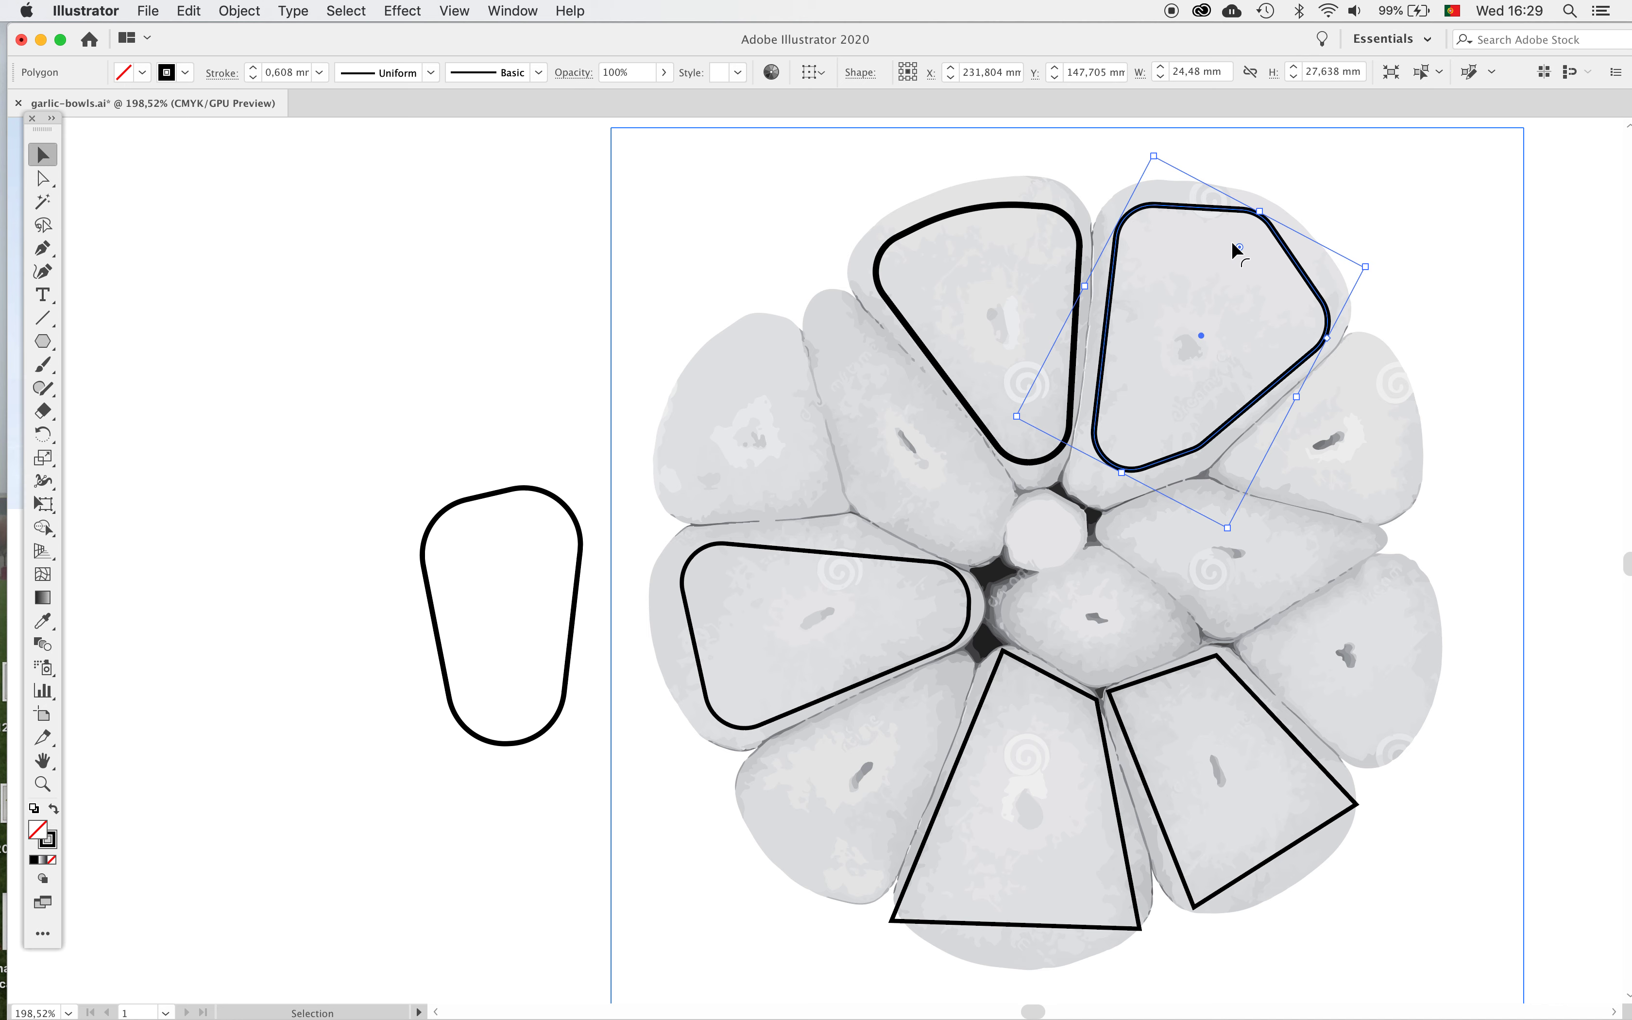
{"action": "key", "text": "super+z"}
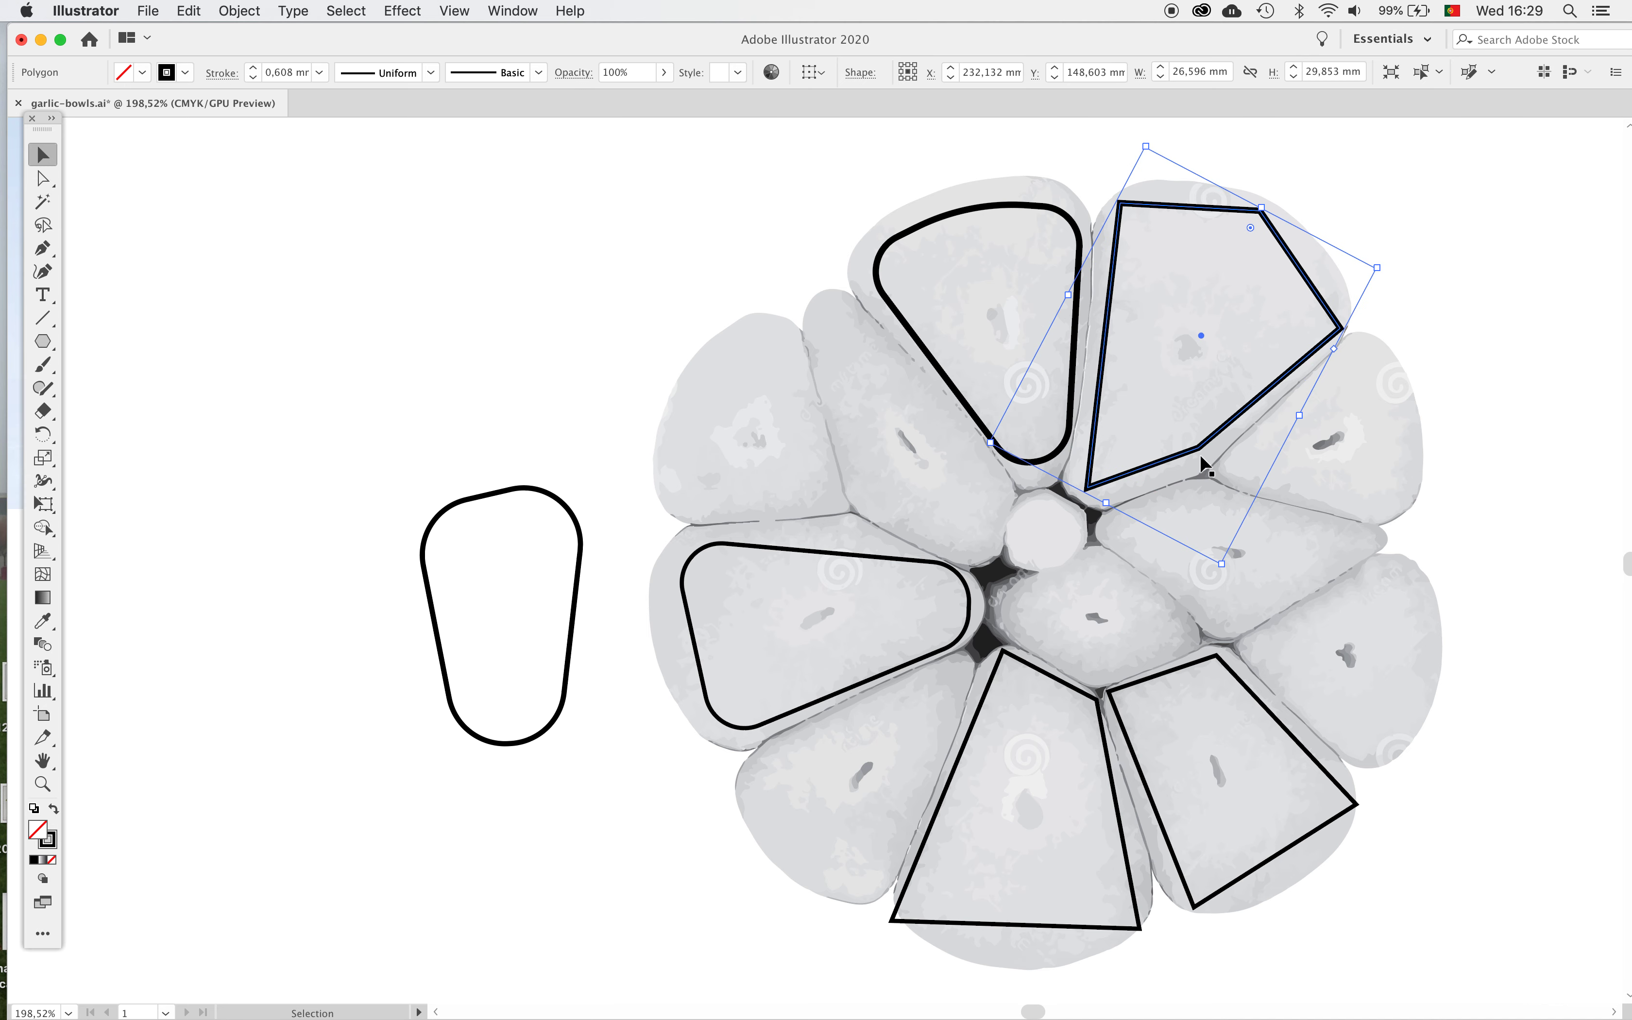
{"action": "left_click", "coordinate": [1391, 174]}
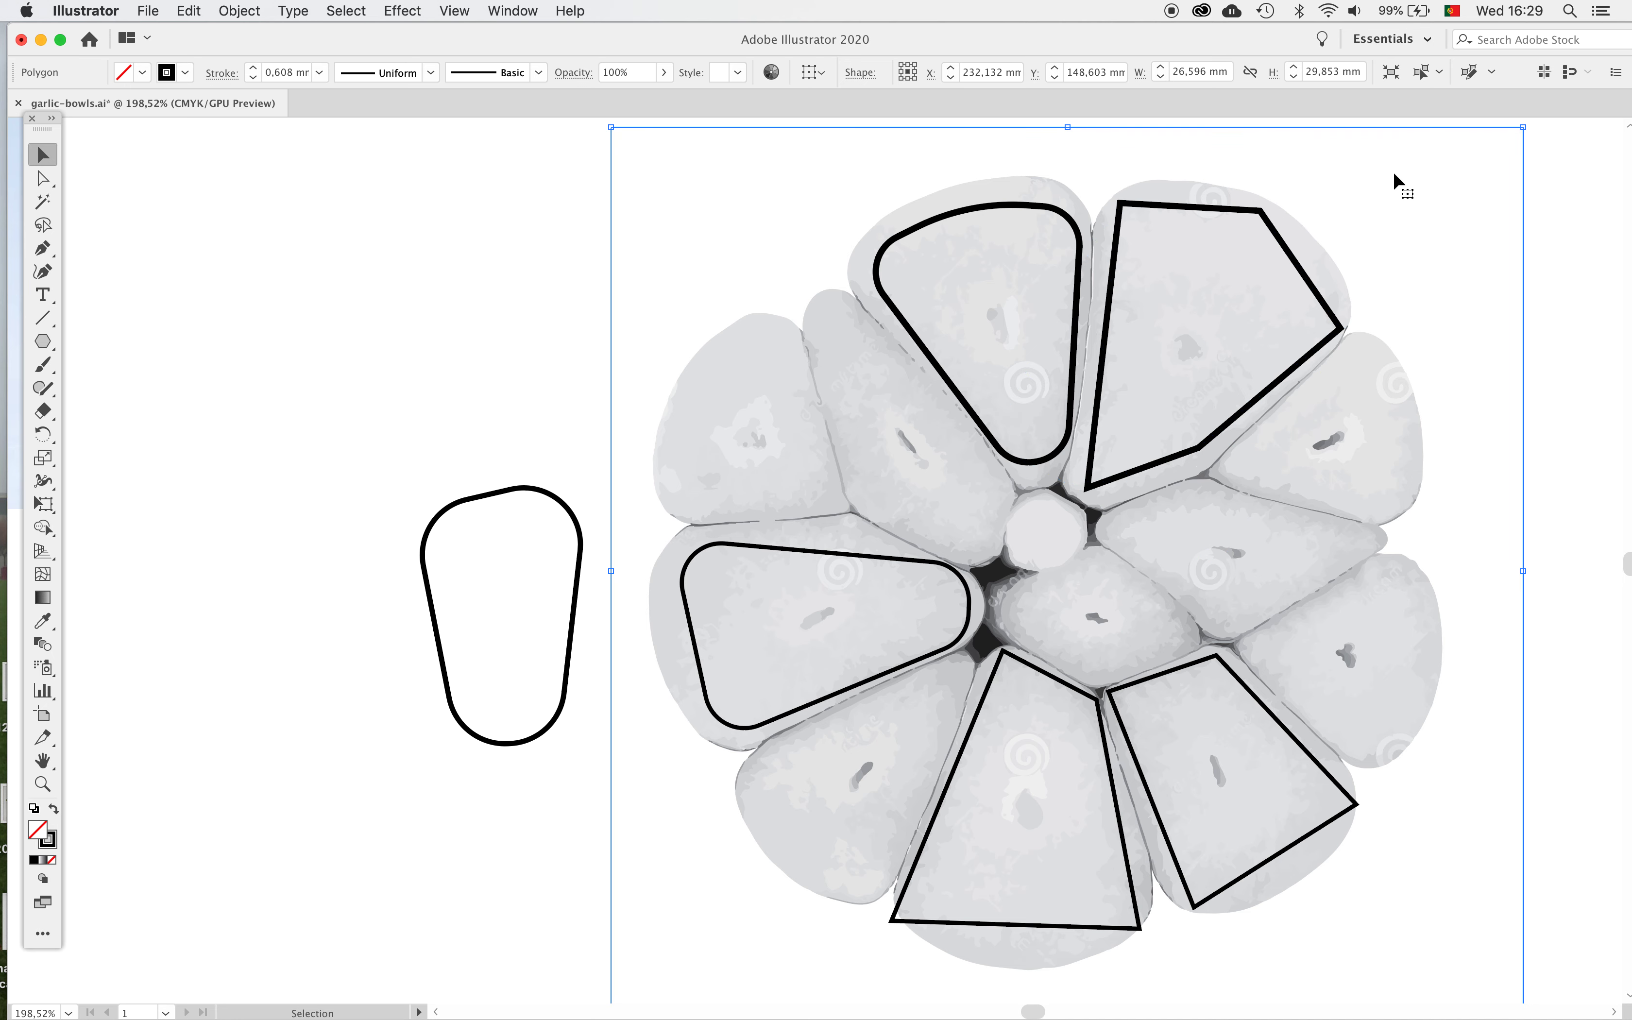
{"action": "left_click", "coordinate": [1262, 211]}
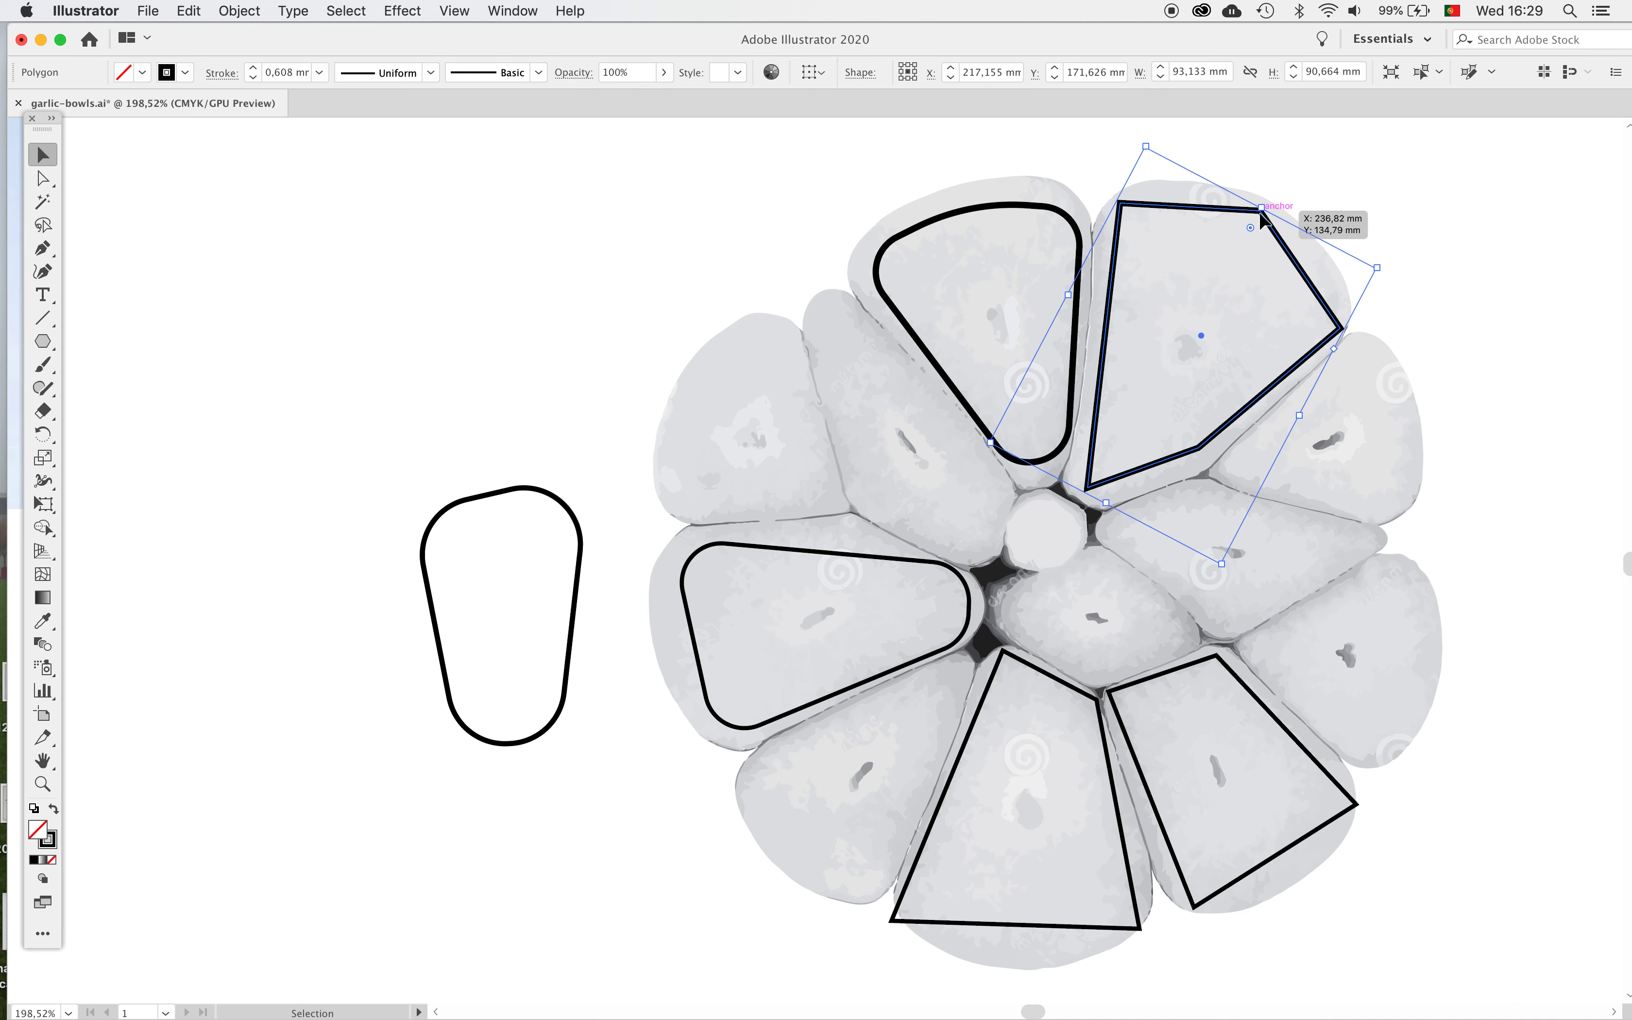
Round the outline's top-right, right, top-left and bottom corners individually with their corner widgets
{"action": "left_click", "coordinate": [45, 180]}
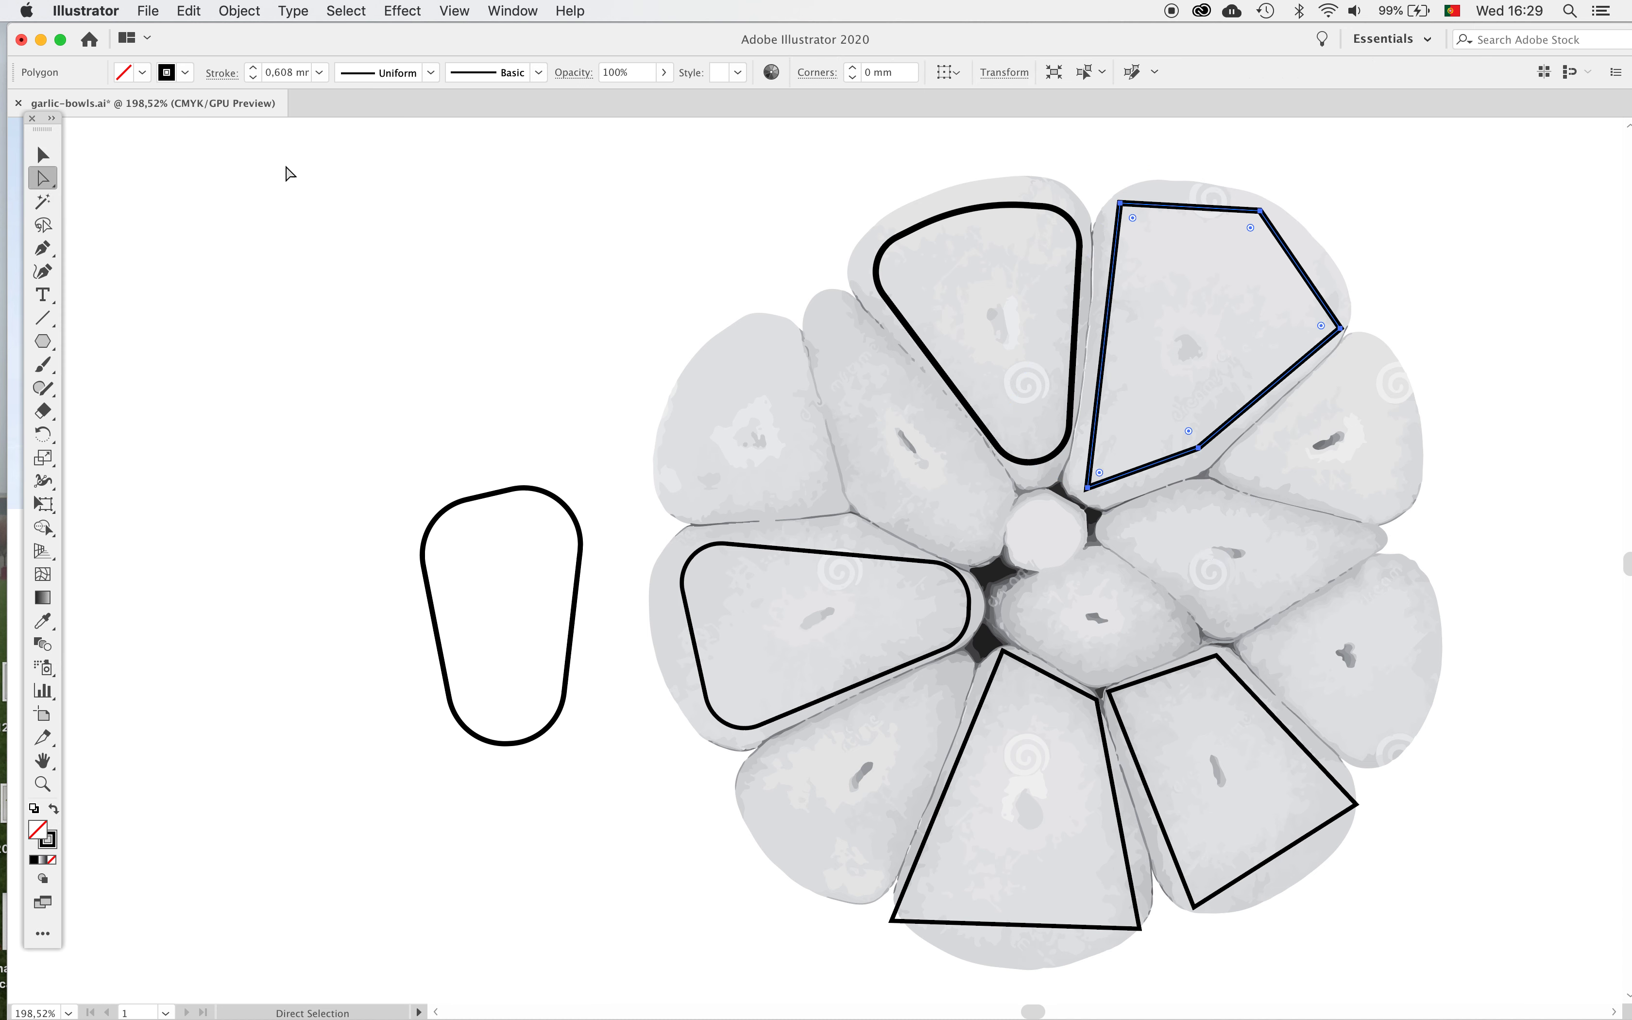
{"action": "left_click", "coordinate": [1261, 212]}
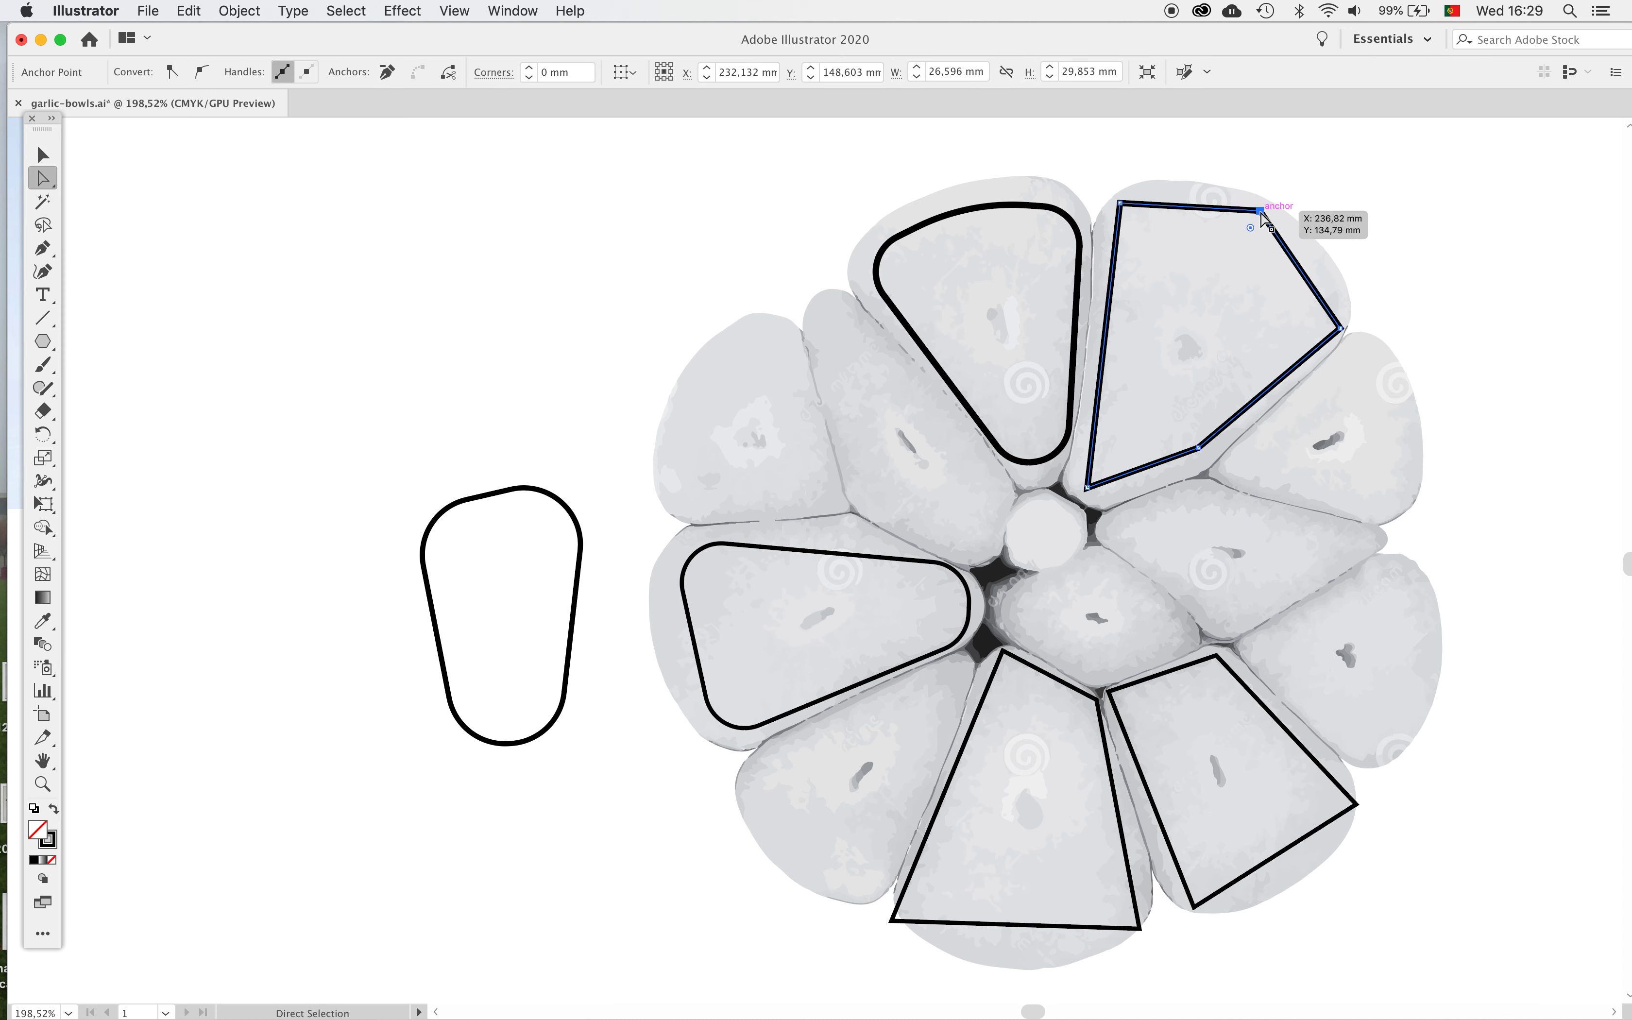
{"action": "left_click_drag", "start_coordinate": [1250, 228], "coordinate": [1207, 309]}
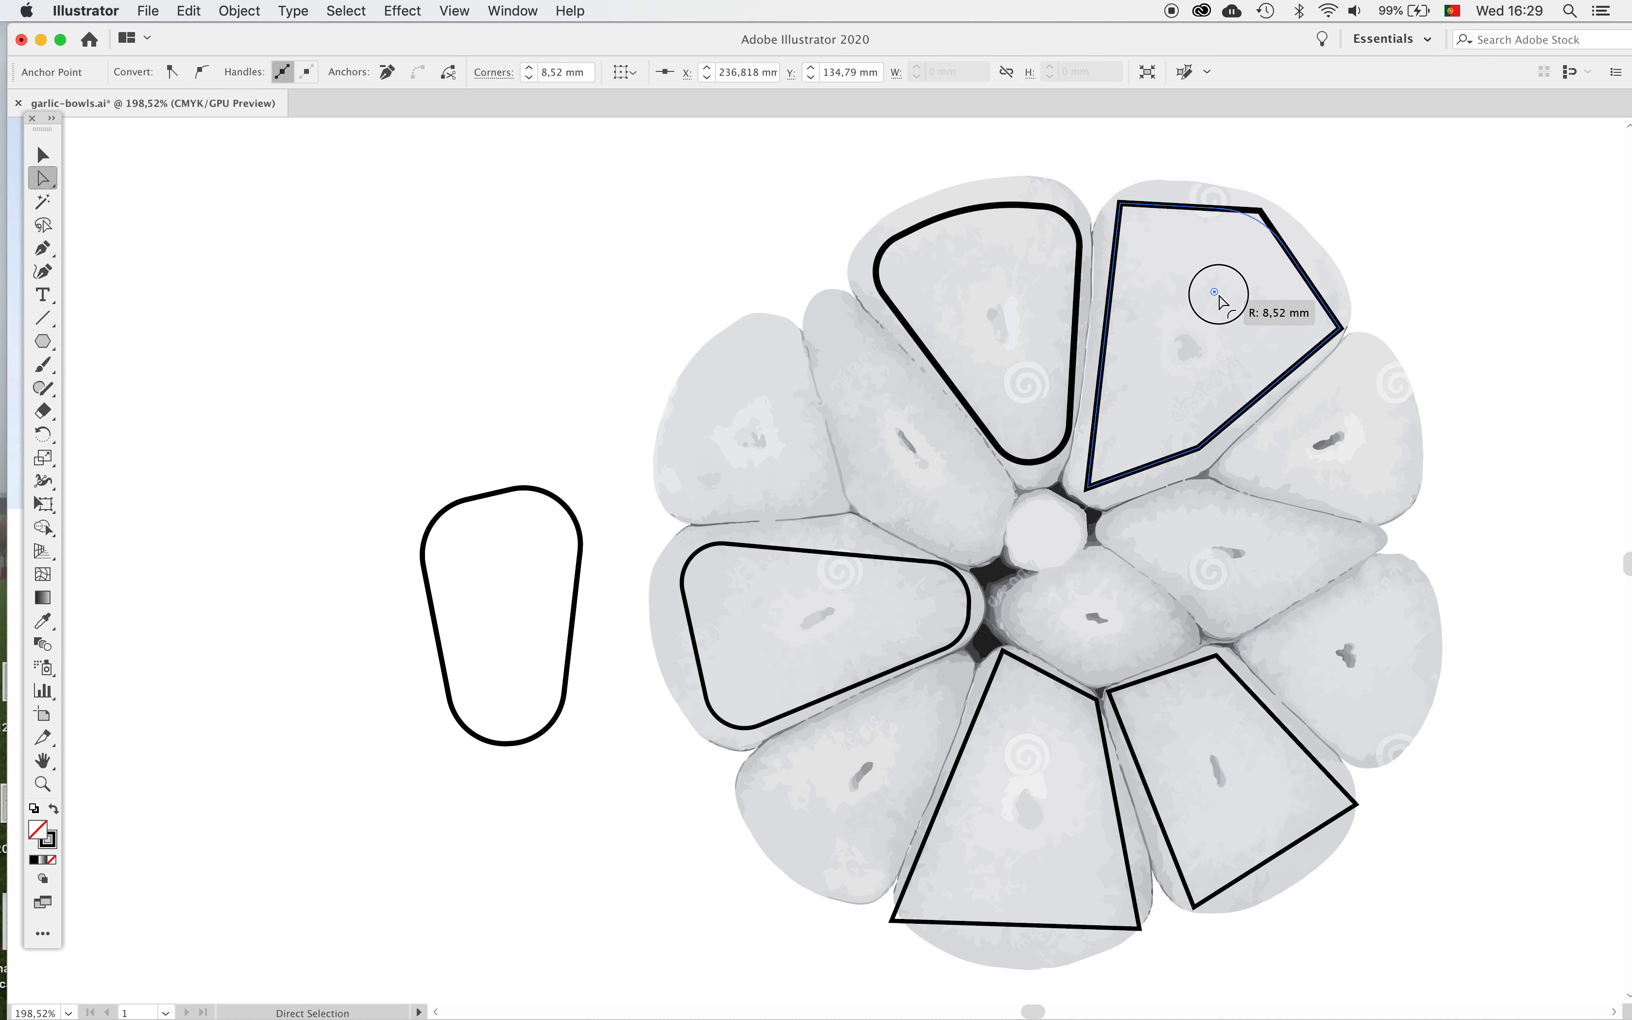
{"action": "left_click", "coordinate": [1340, 330]}
{"action": "left_click_drag", "start_coordinate": [1322, 326], "coordinate": [1284, 321]}
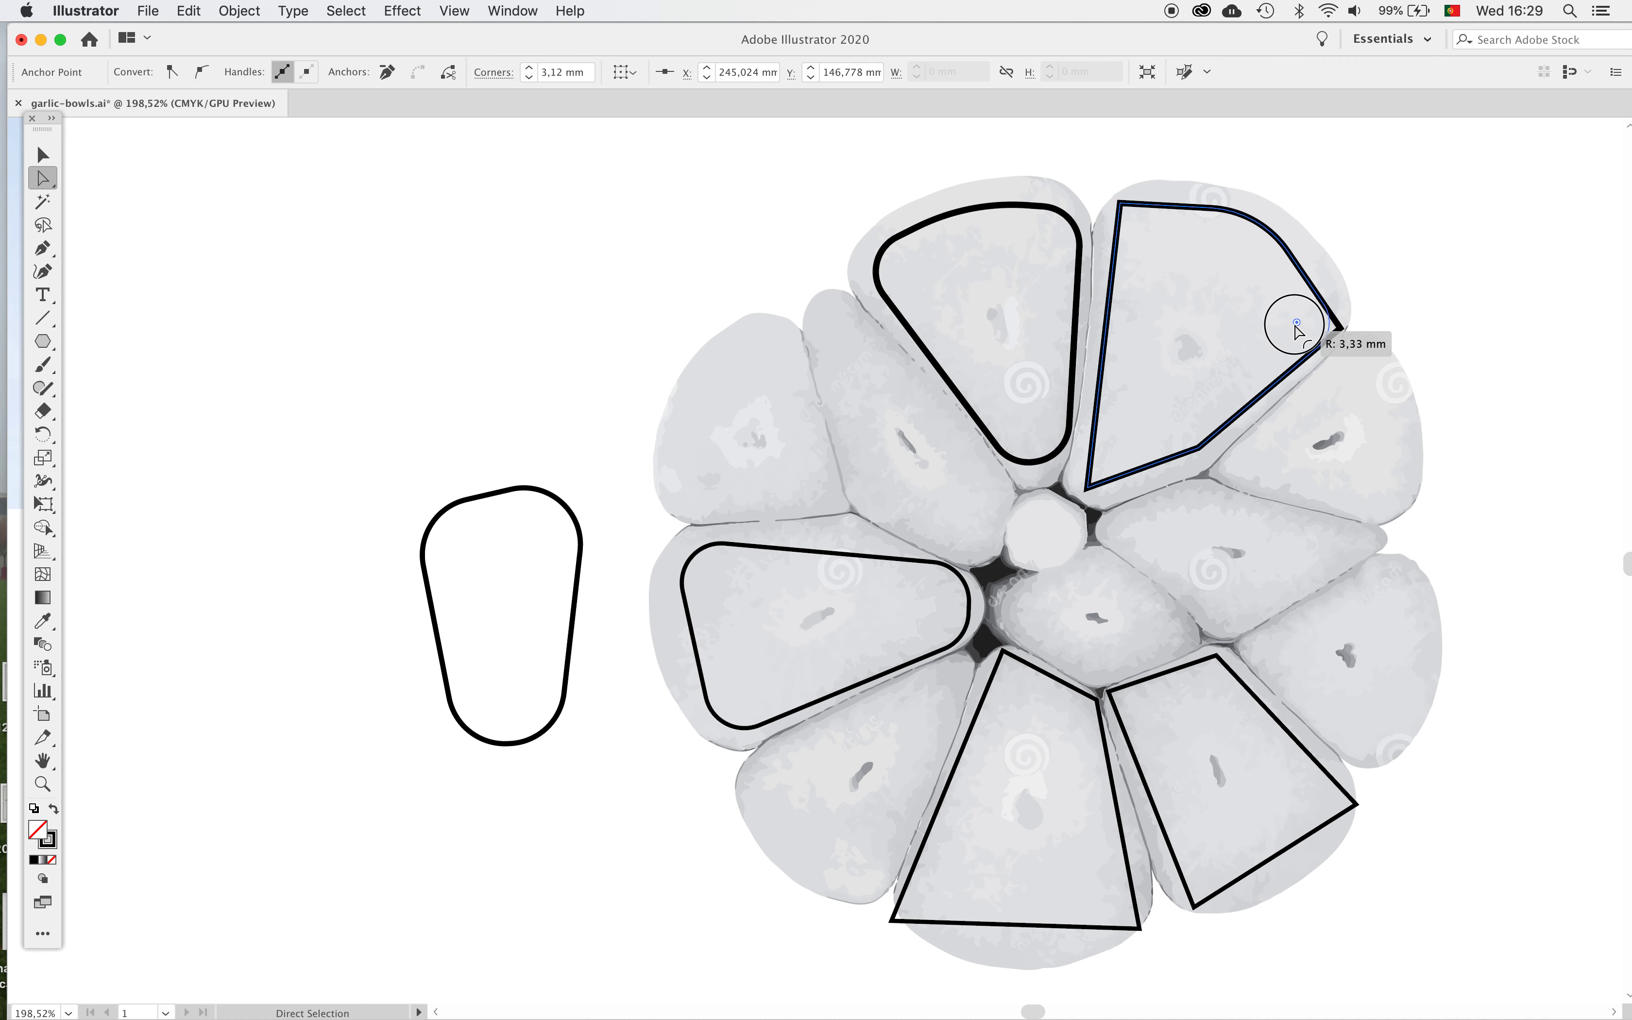
{"action": "left_click", "coordinate": [1121, 203]}
{"action": "left_click_drag", "start_coordinate": [1134, 223], "coordinate": [1164, 268]}
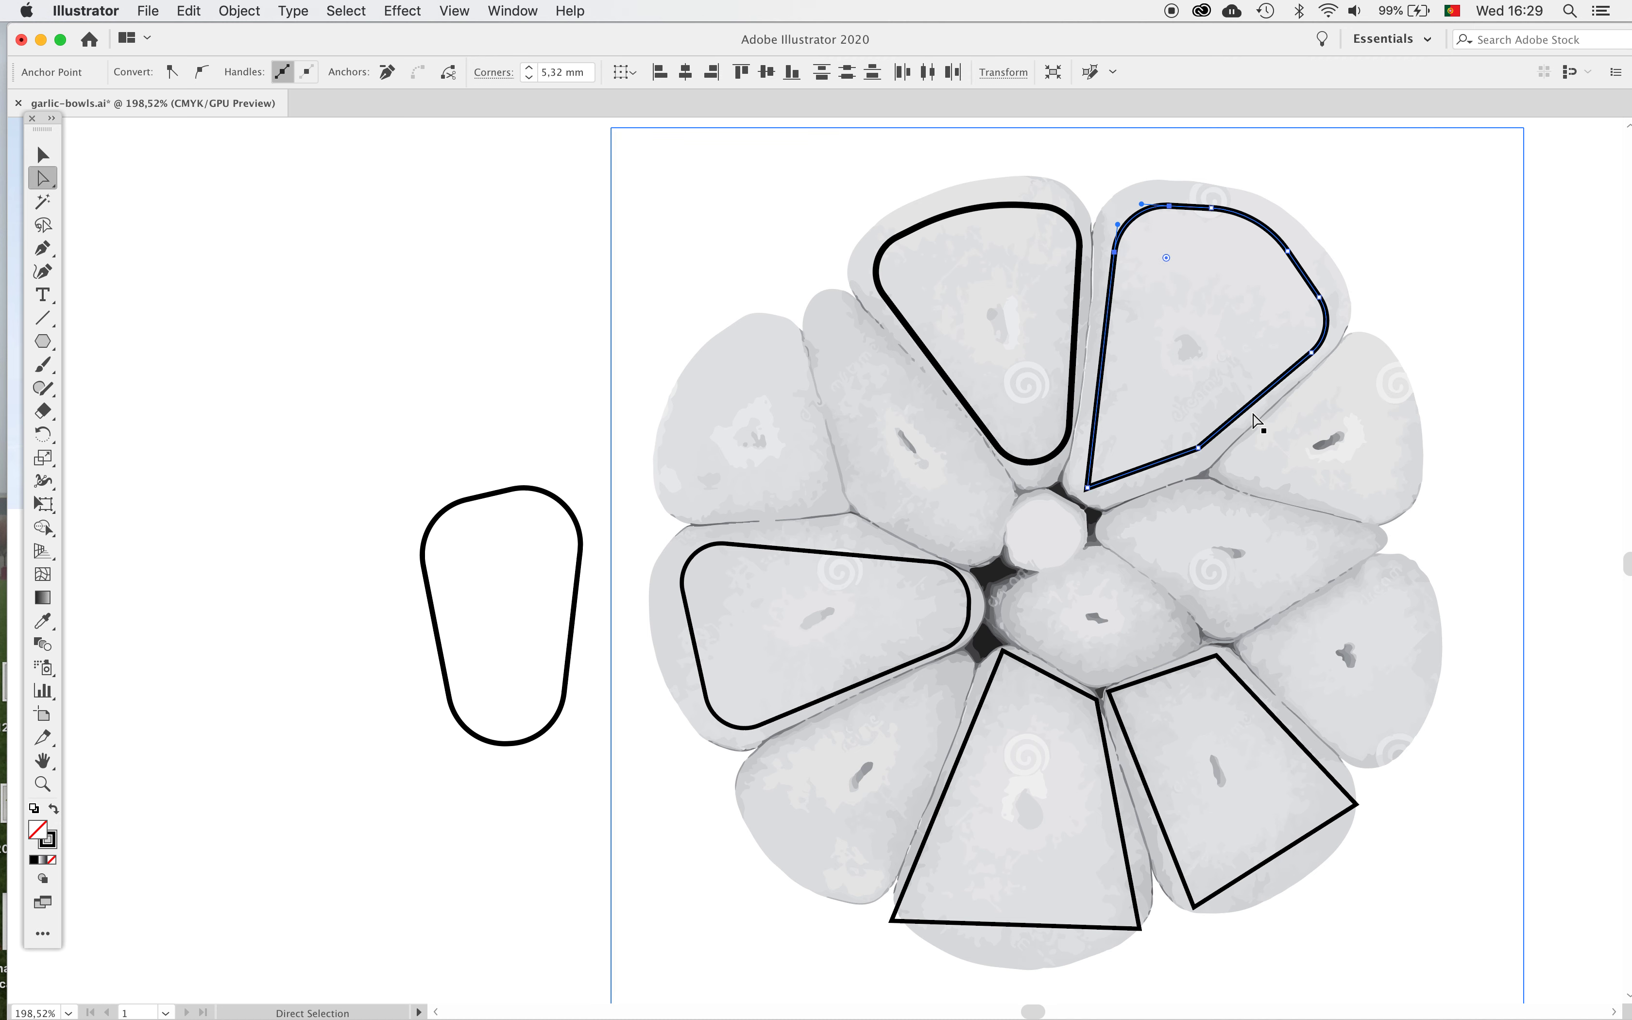
{"action": "left_click", "coordinate": [1087, 486]}
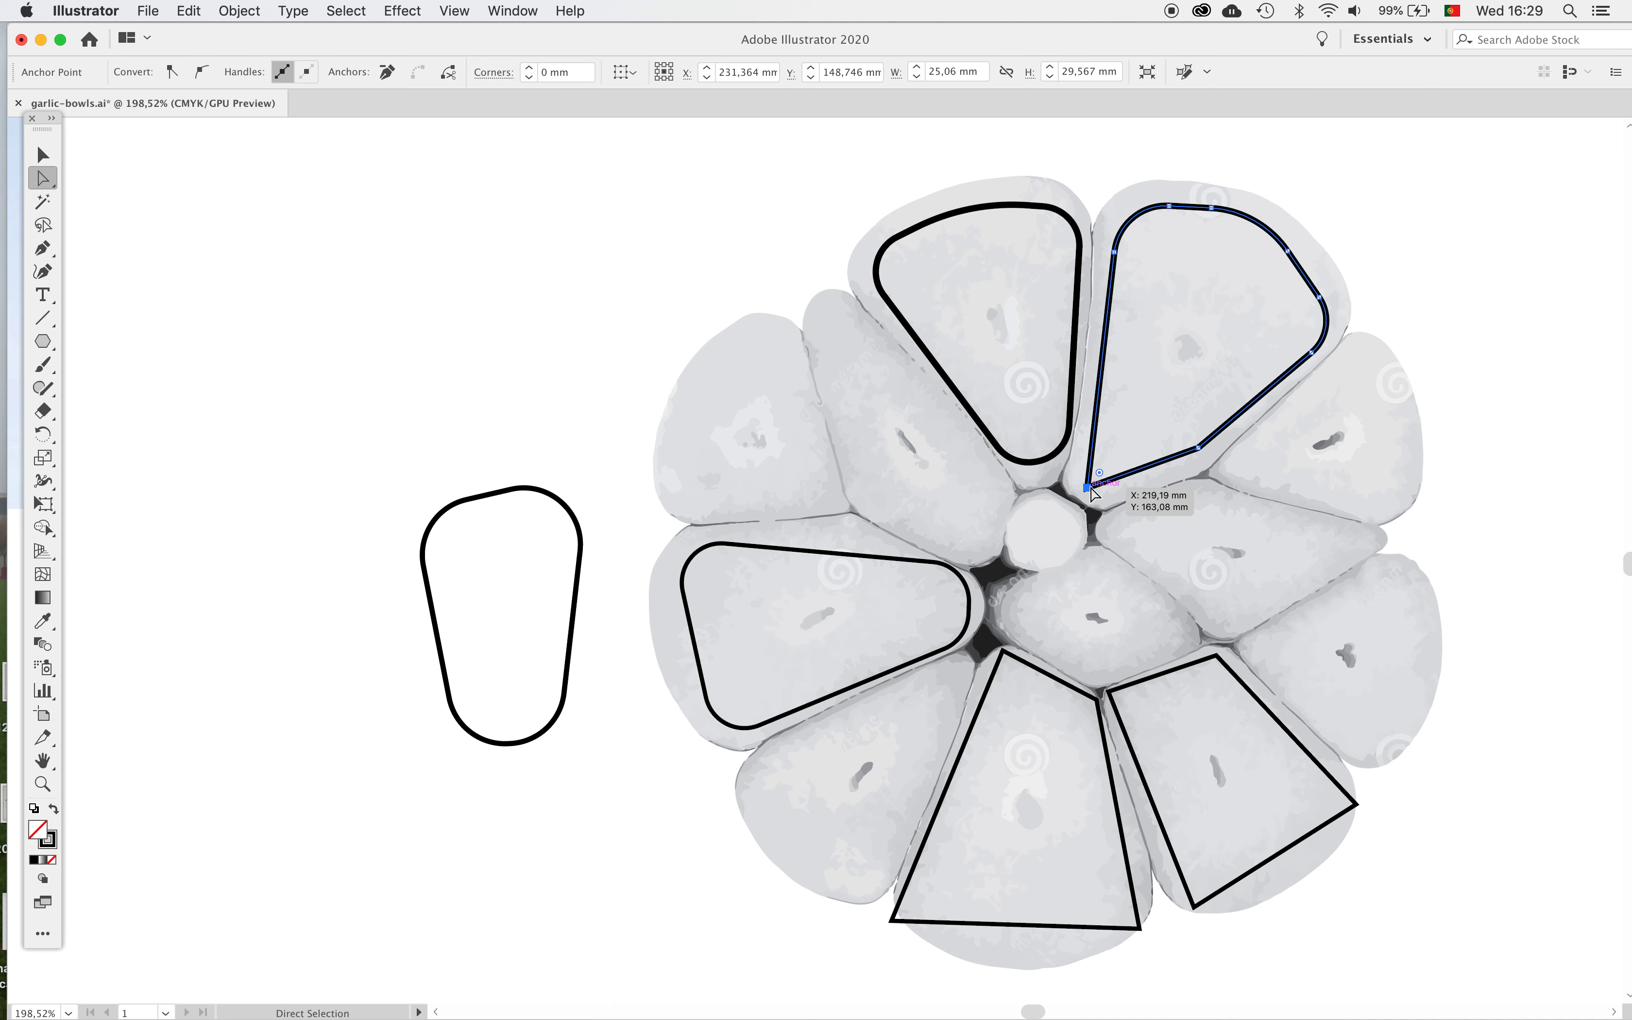
{"action": "mouse_move", "coordinate": [1103, 476]}
{"action": "left_mouse_down"}
{"action": "mouse_move", "coordinate": [1128, 436]}
{"action": "mouse_move", "coordinate": [1222, 442]}
{"action": "left_mouse_up"}
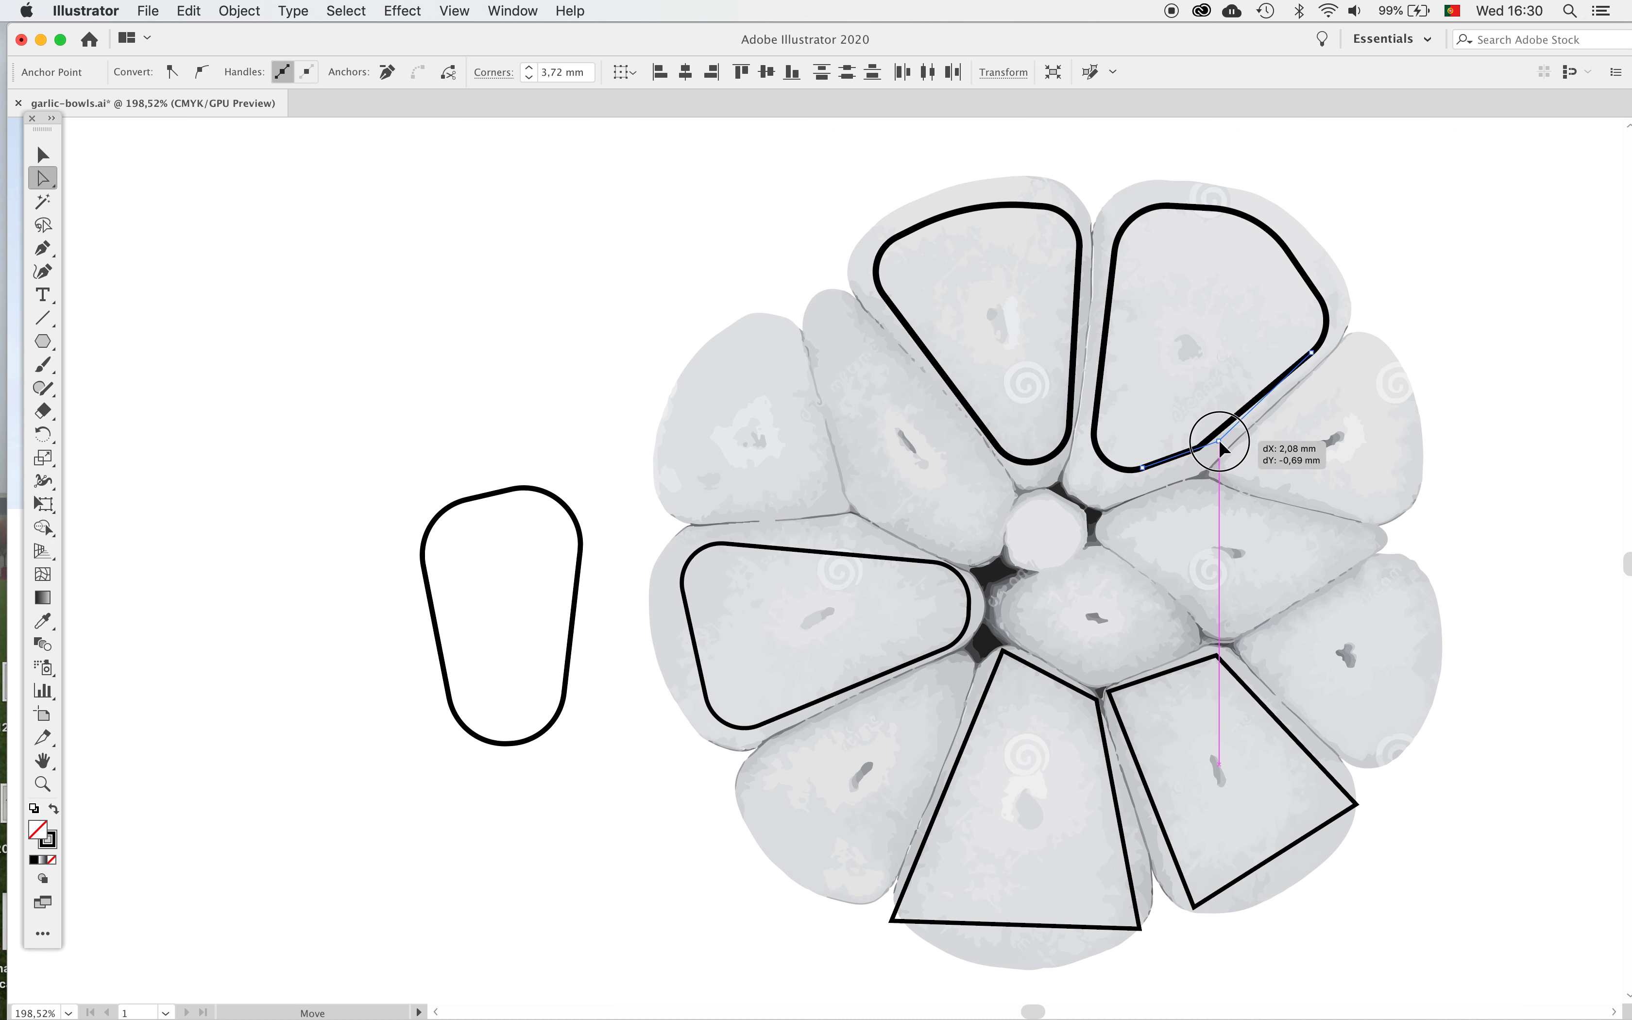
Reposition the lower-edge point to fit the clove, then undo the recent changes
{"action": "left_click_drag", "start_coordinate": [1220, 438], "coordinate": [1204, 400]}
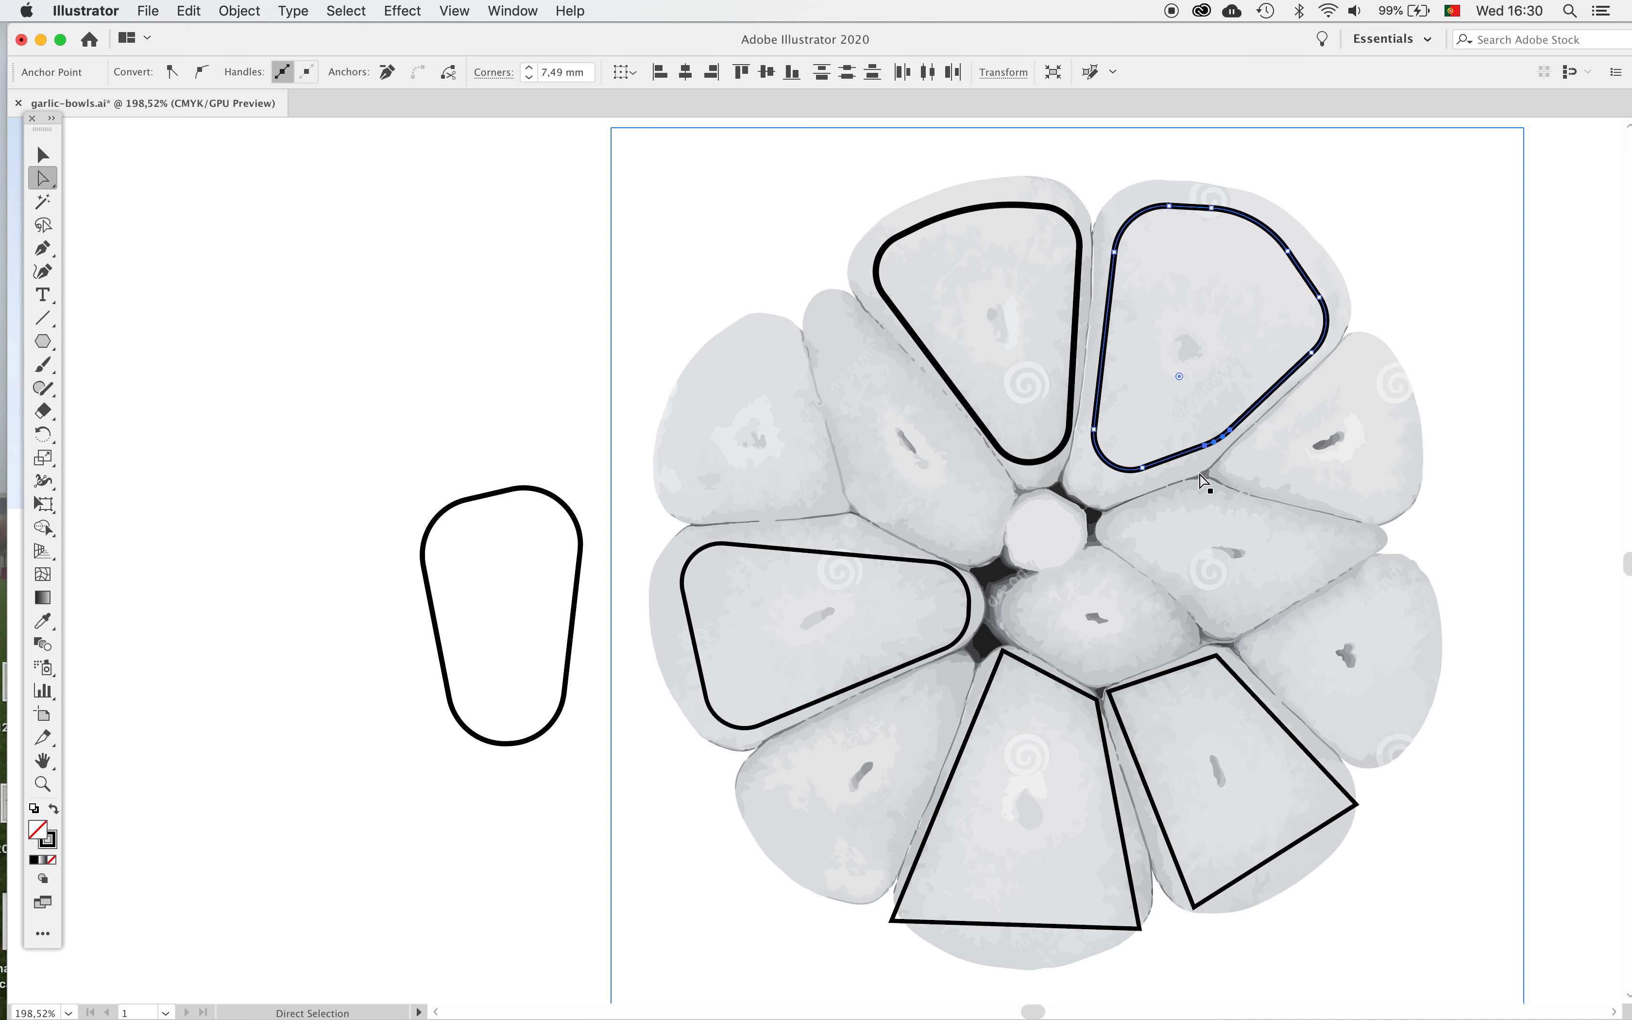
{"action": "left_click", "coordinate": [1143, 472]}
{"action": "left_click_drag", "start_coordinate": [1142, 472], "coordinate": [1203, 458]}
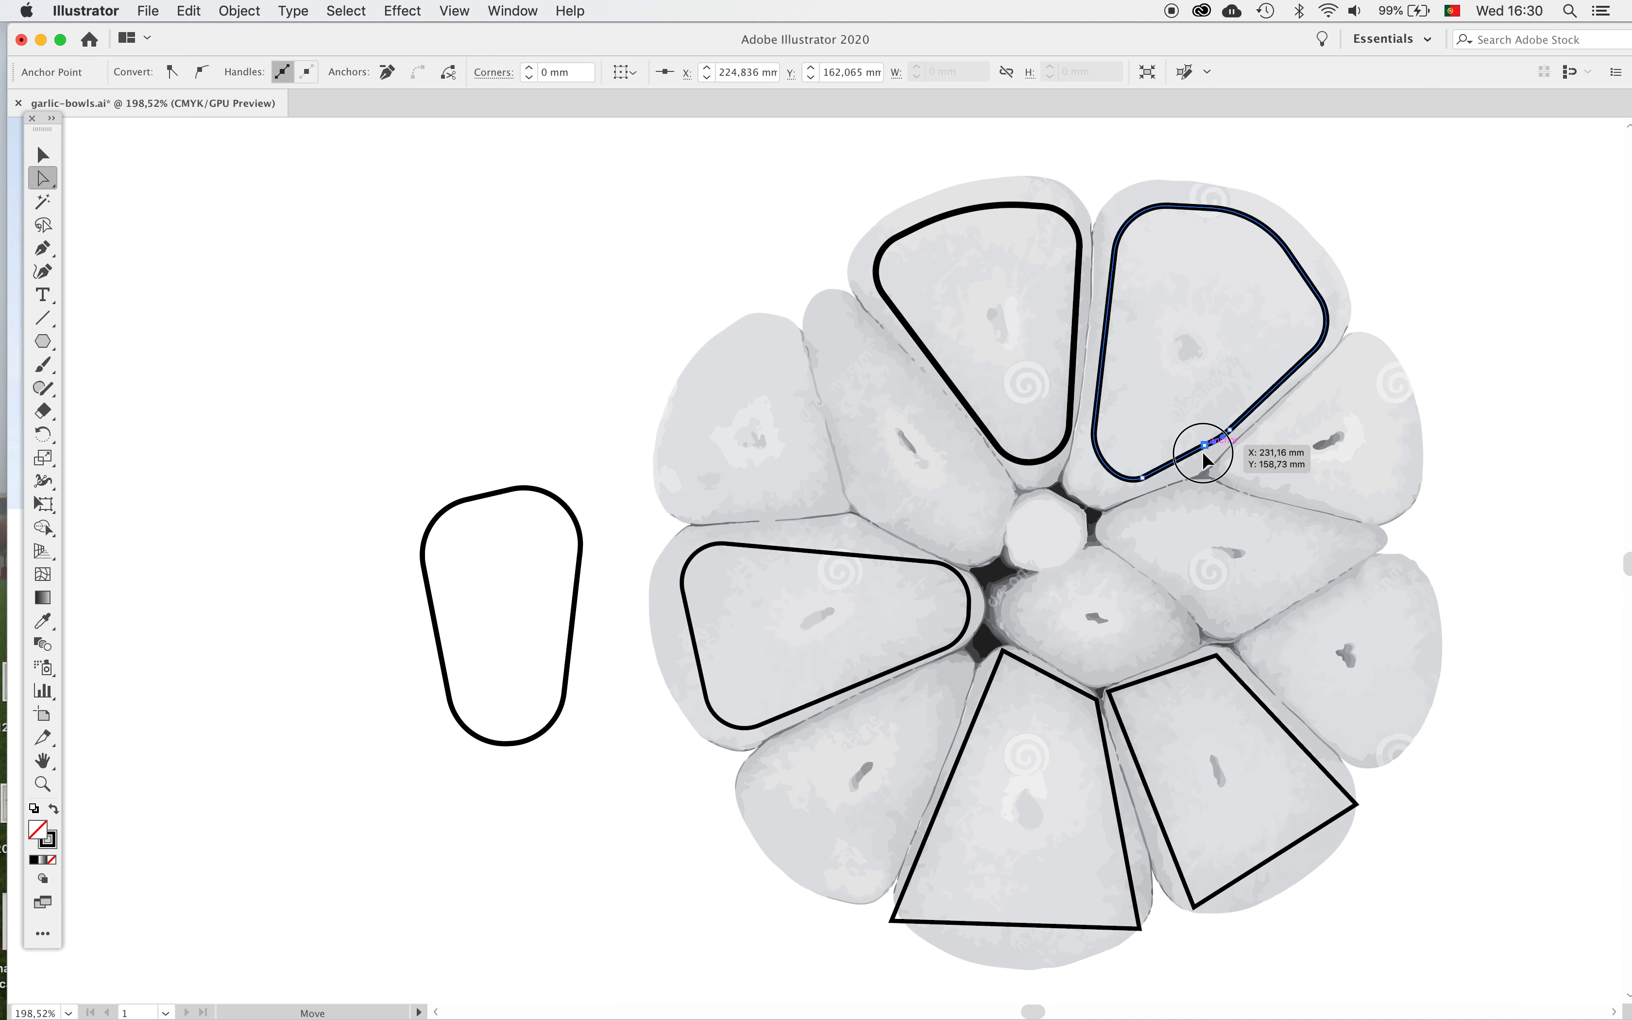
{"action": "left_click_drag", "start_coordinate": [1203, 454], "coordinate": [1201, 454]}
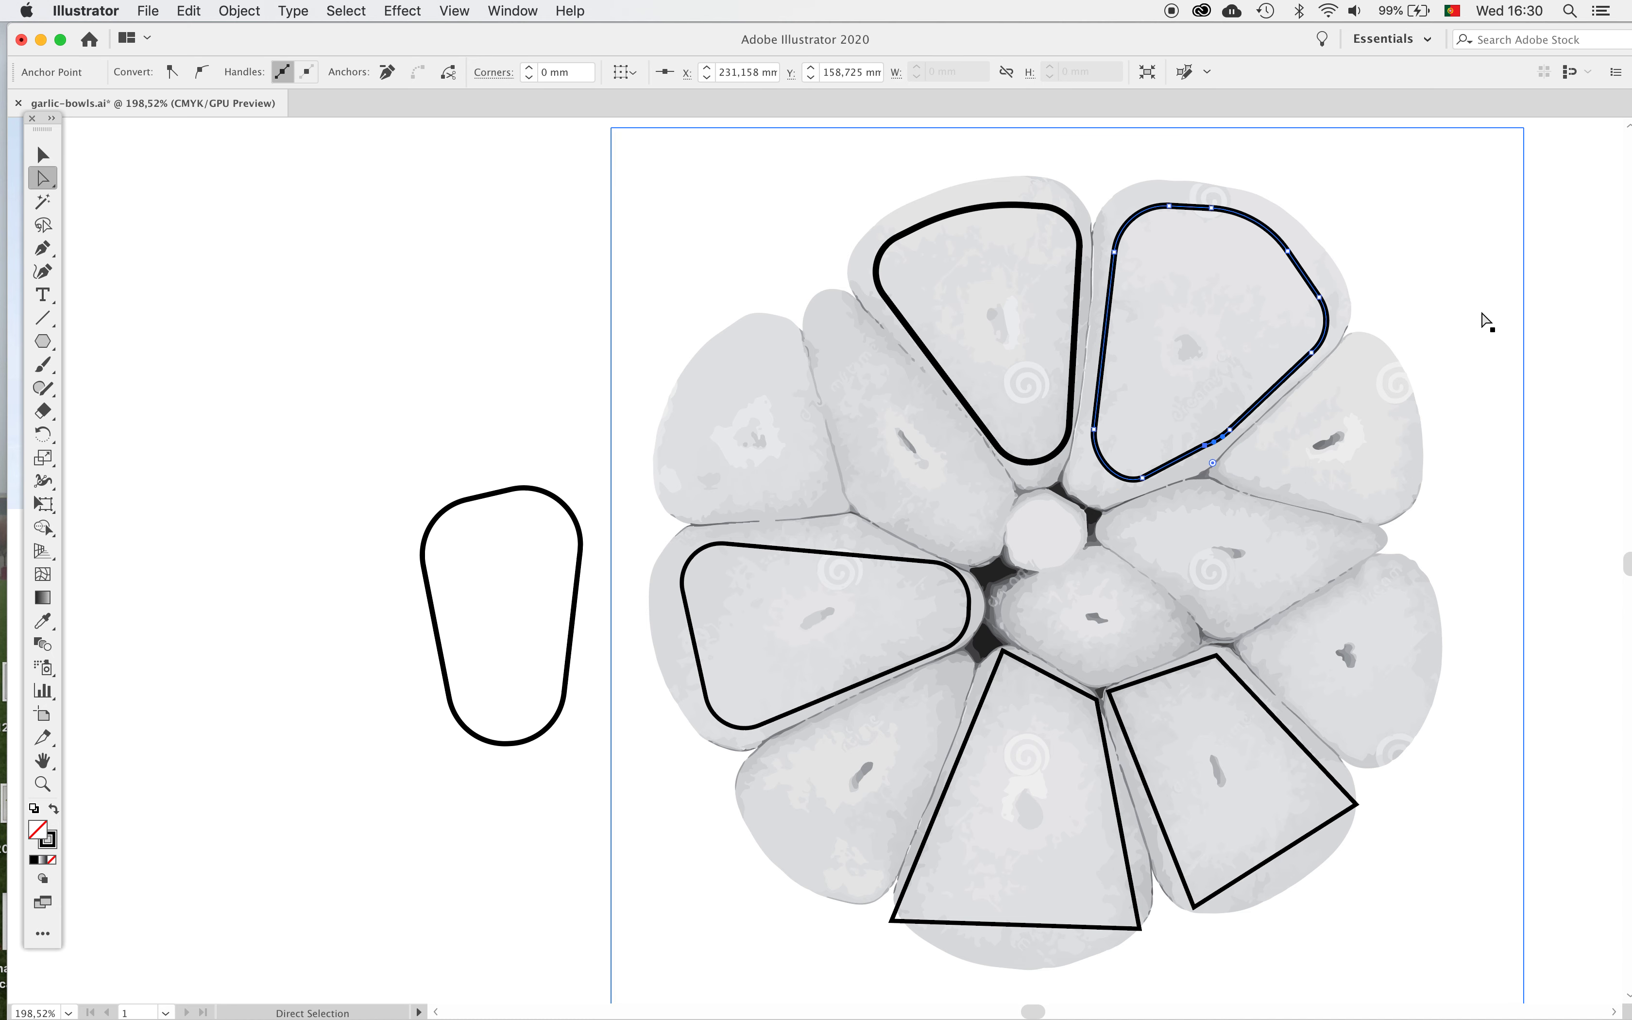
{"action": "left_click", "coordinate": [1439, 339]}
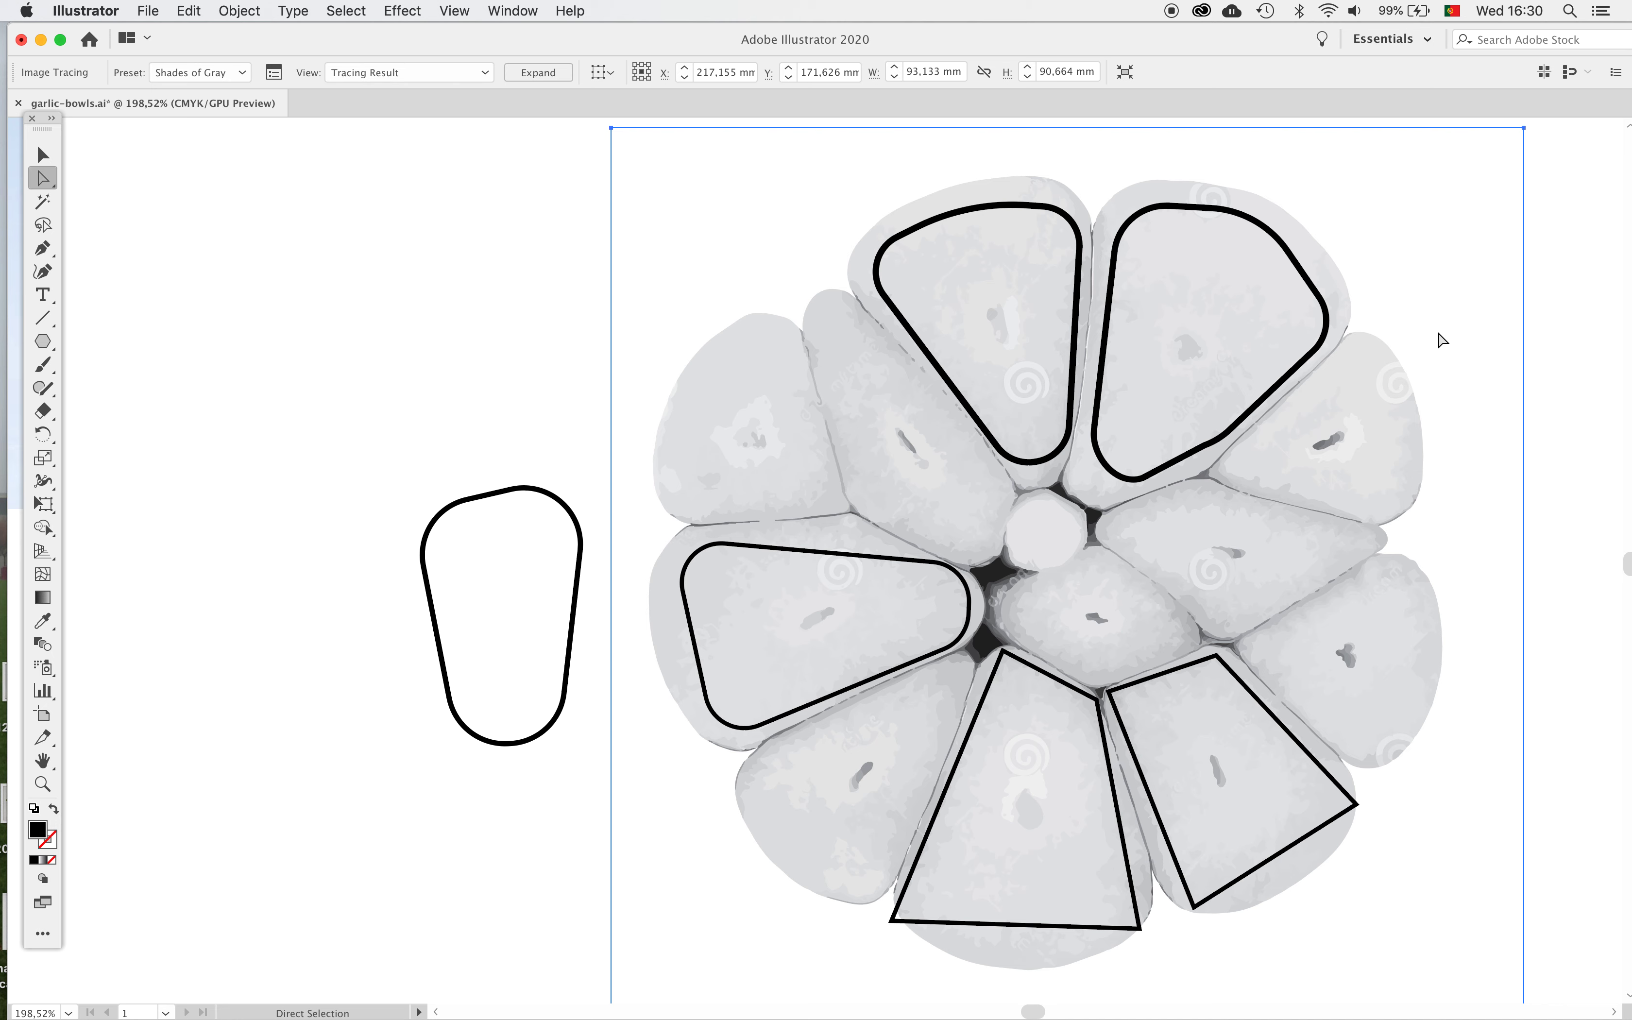
{"action": "left_click", "coordinate": [1231, 429]}
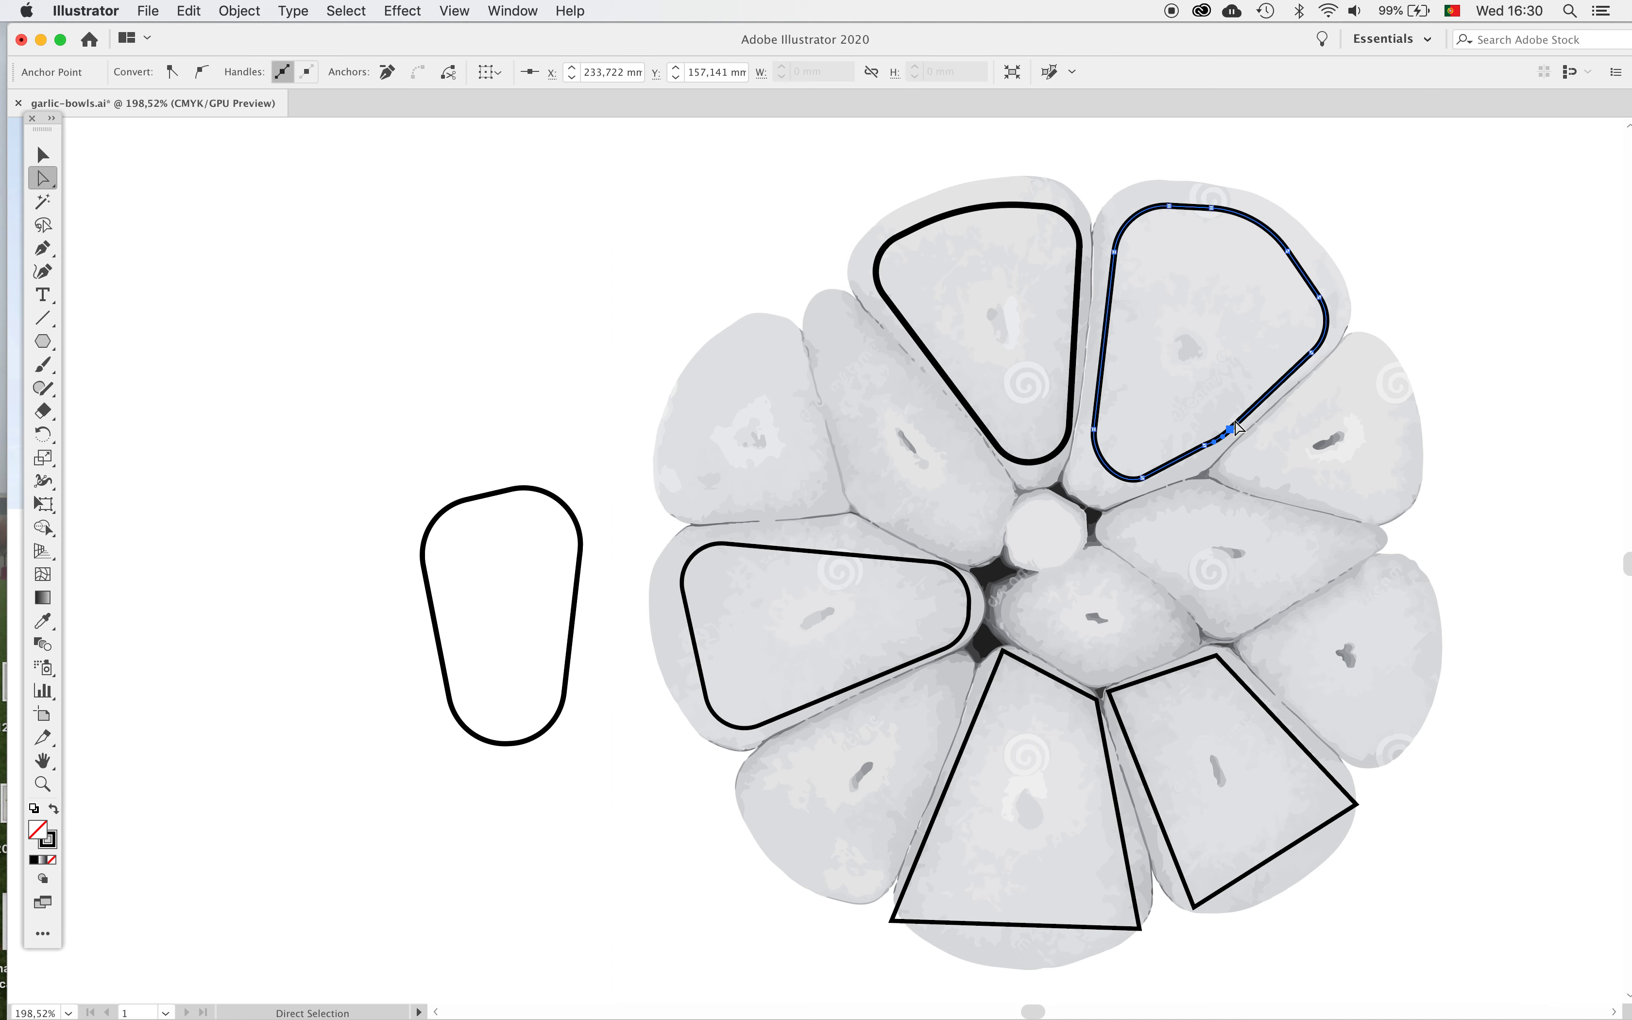
{"action": "left_click_drag", "start_coordinate": [1237, 427], "coordinate": [1203, 454]}
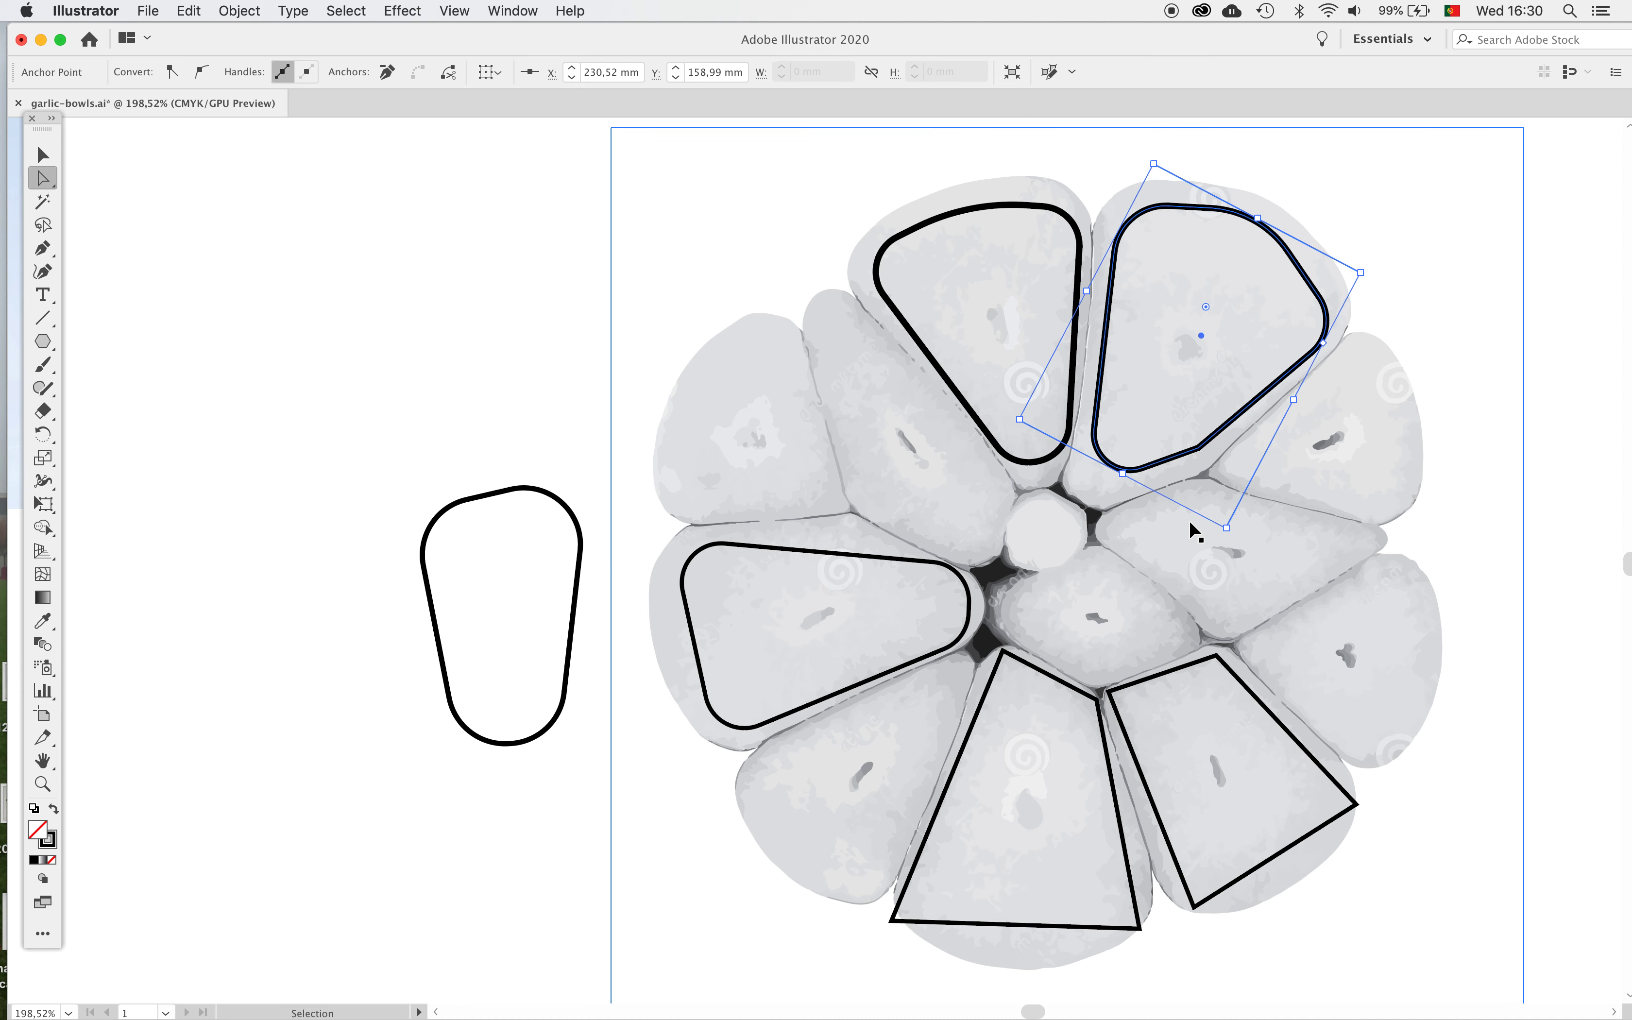
{"action": "key", "text": "super+z"}
{"action": "key", "text": "super+z"}
{"action": "key", "text": "super+z"}
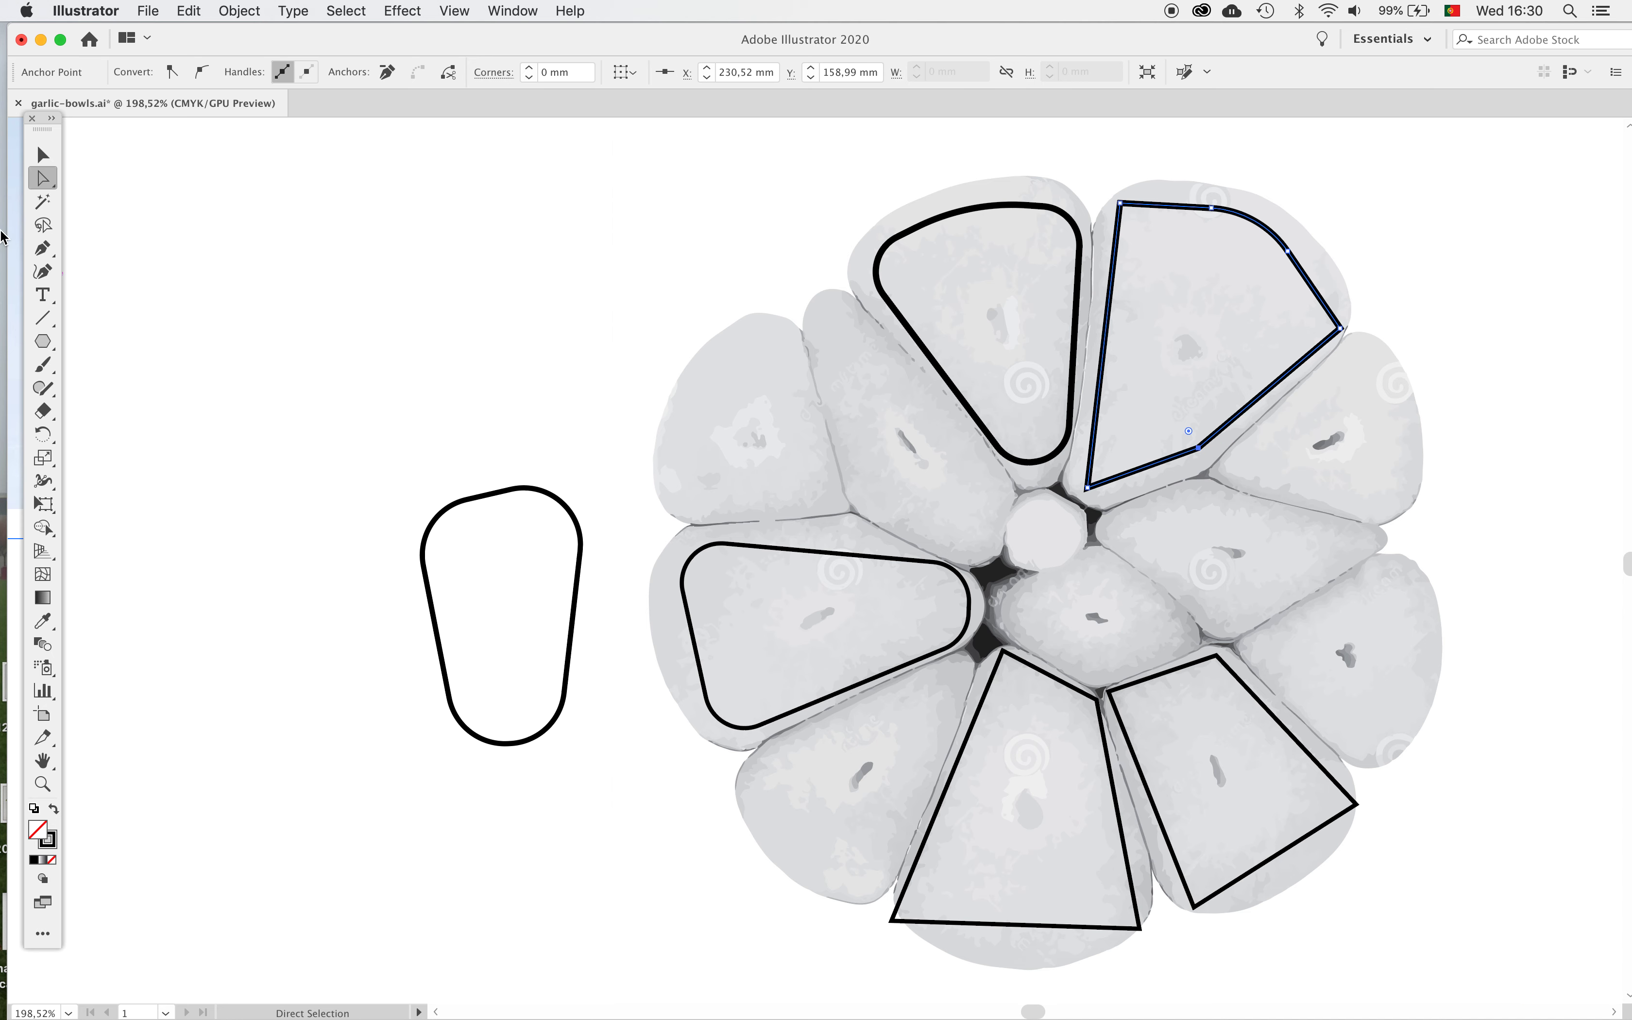
Check context menus for the clove outline and its lower point, deleting that point then undoing
{"action": "left_click", "coordinate": [42, 156]}
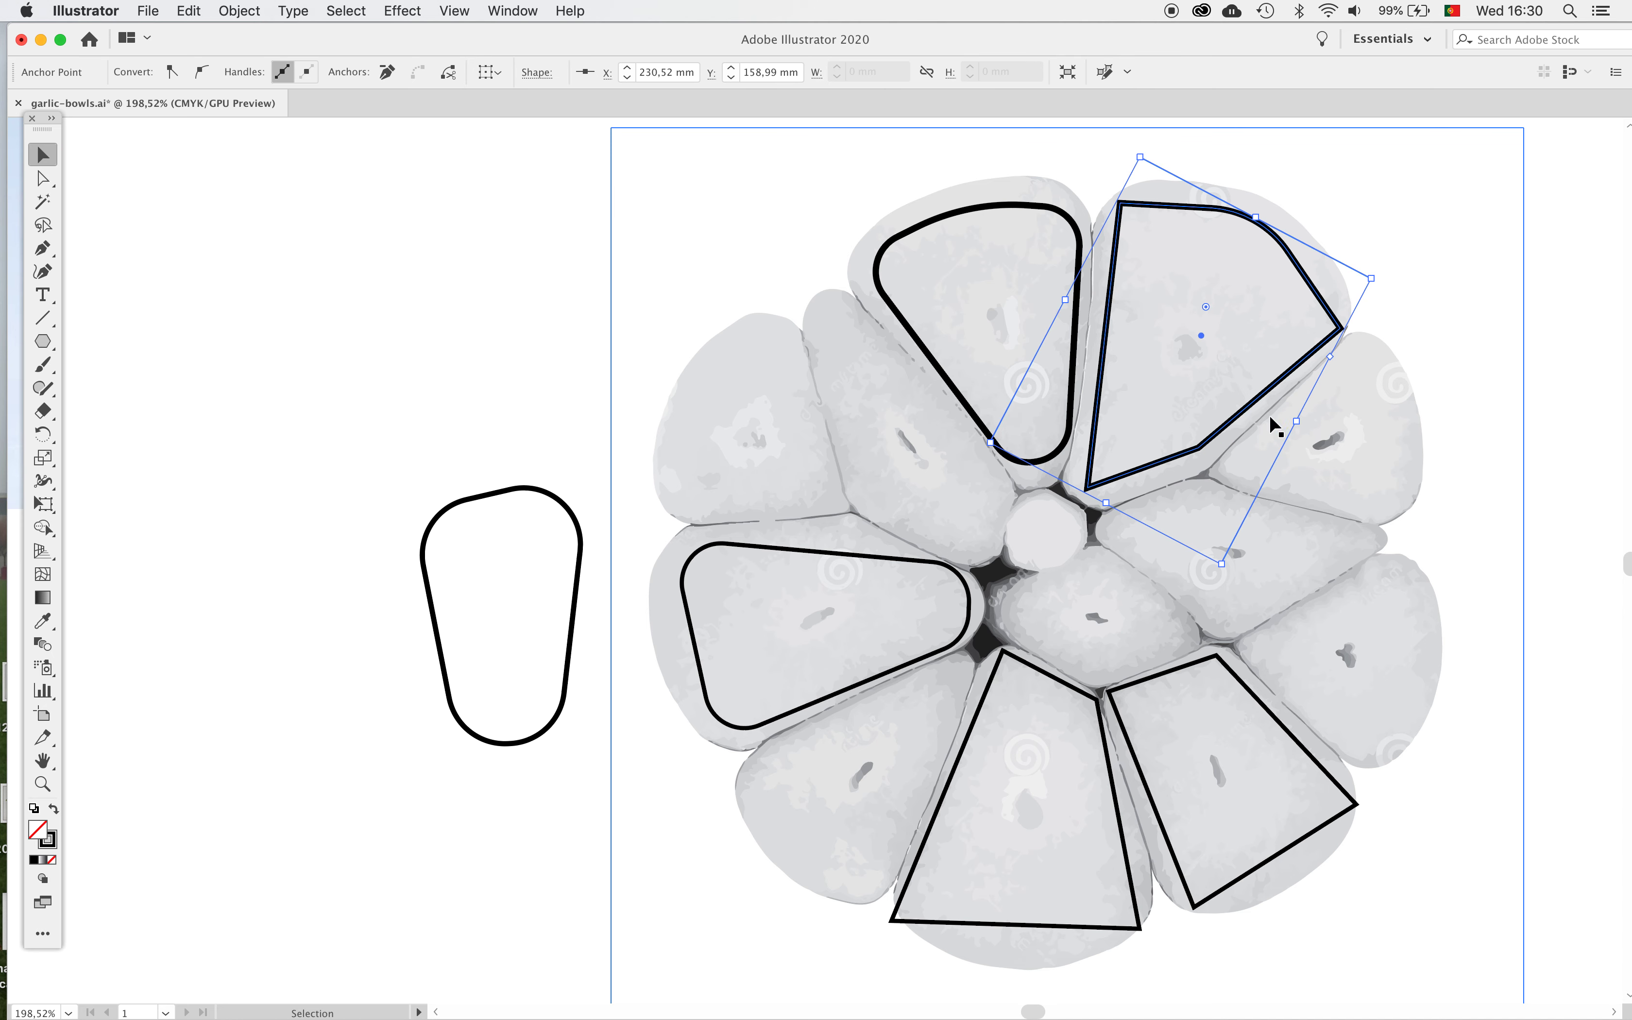
{"action": "right_click", "coordinate": [1198, 453]}
{"action": "key", "text": "Escape"}
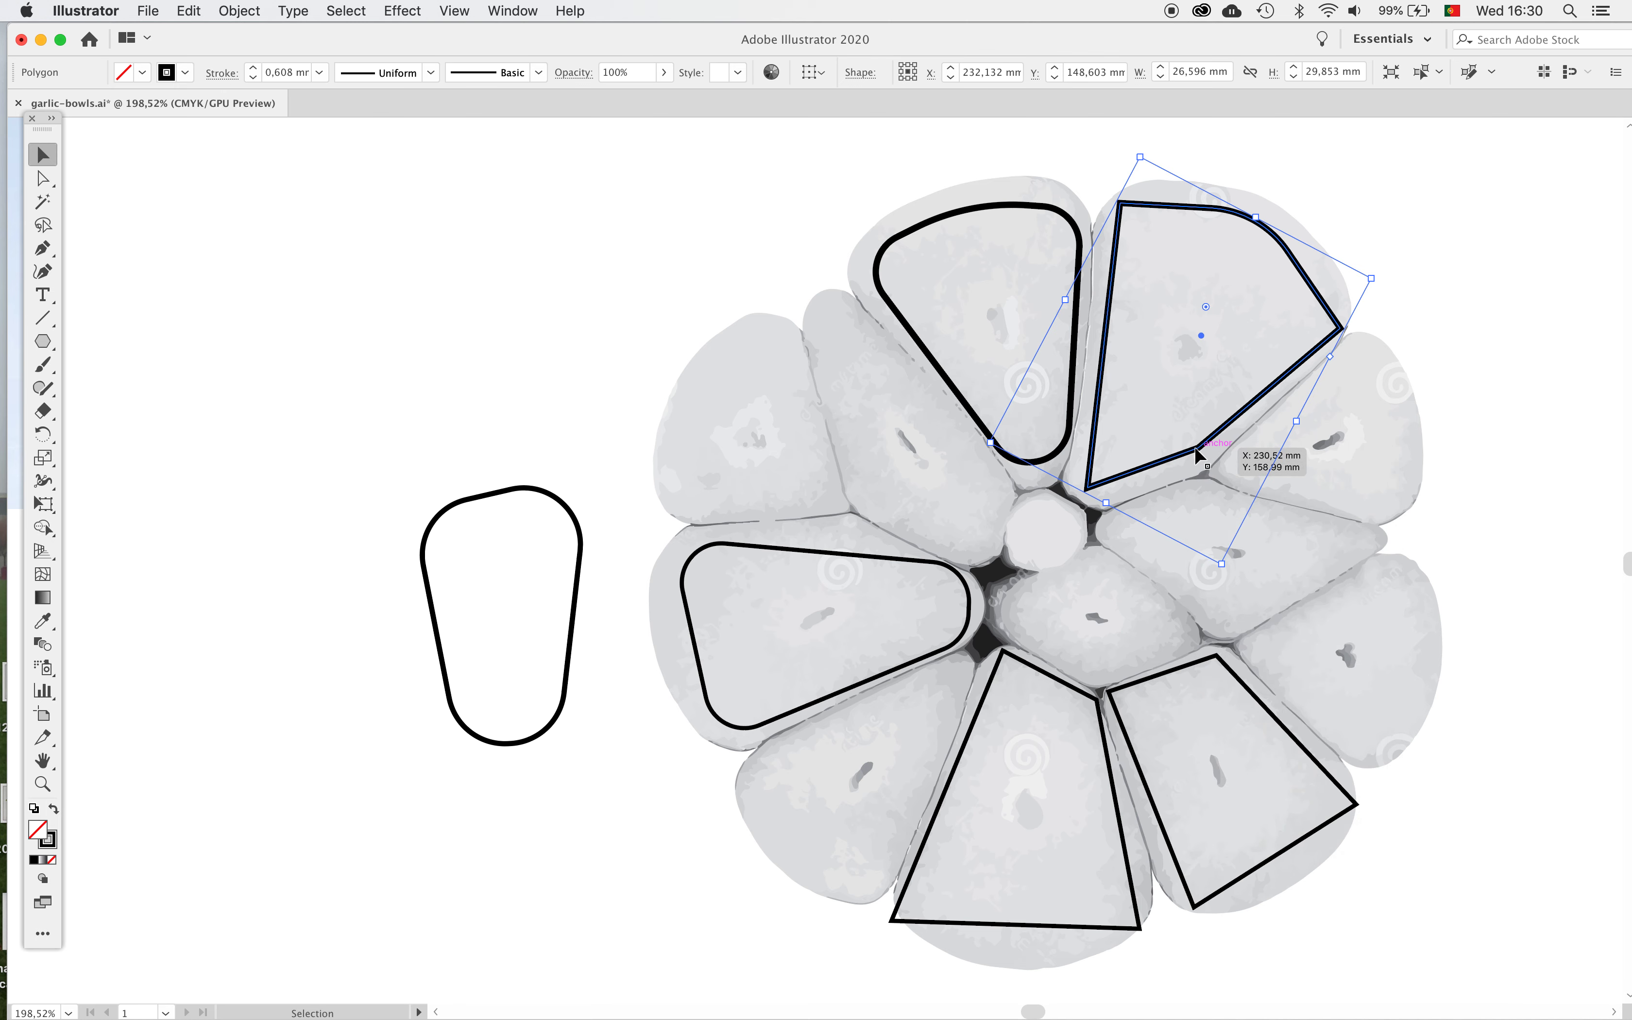
{"action": "left_click", "coordinate": [42, 177]}
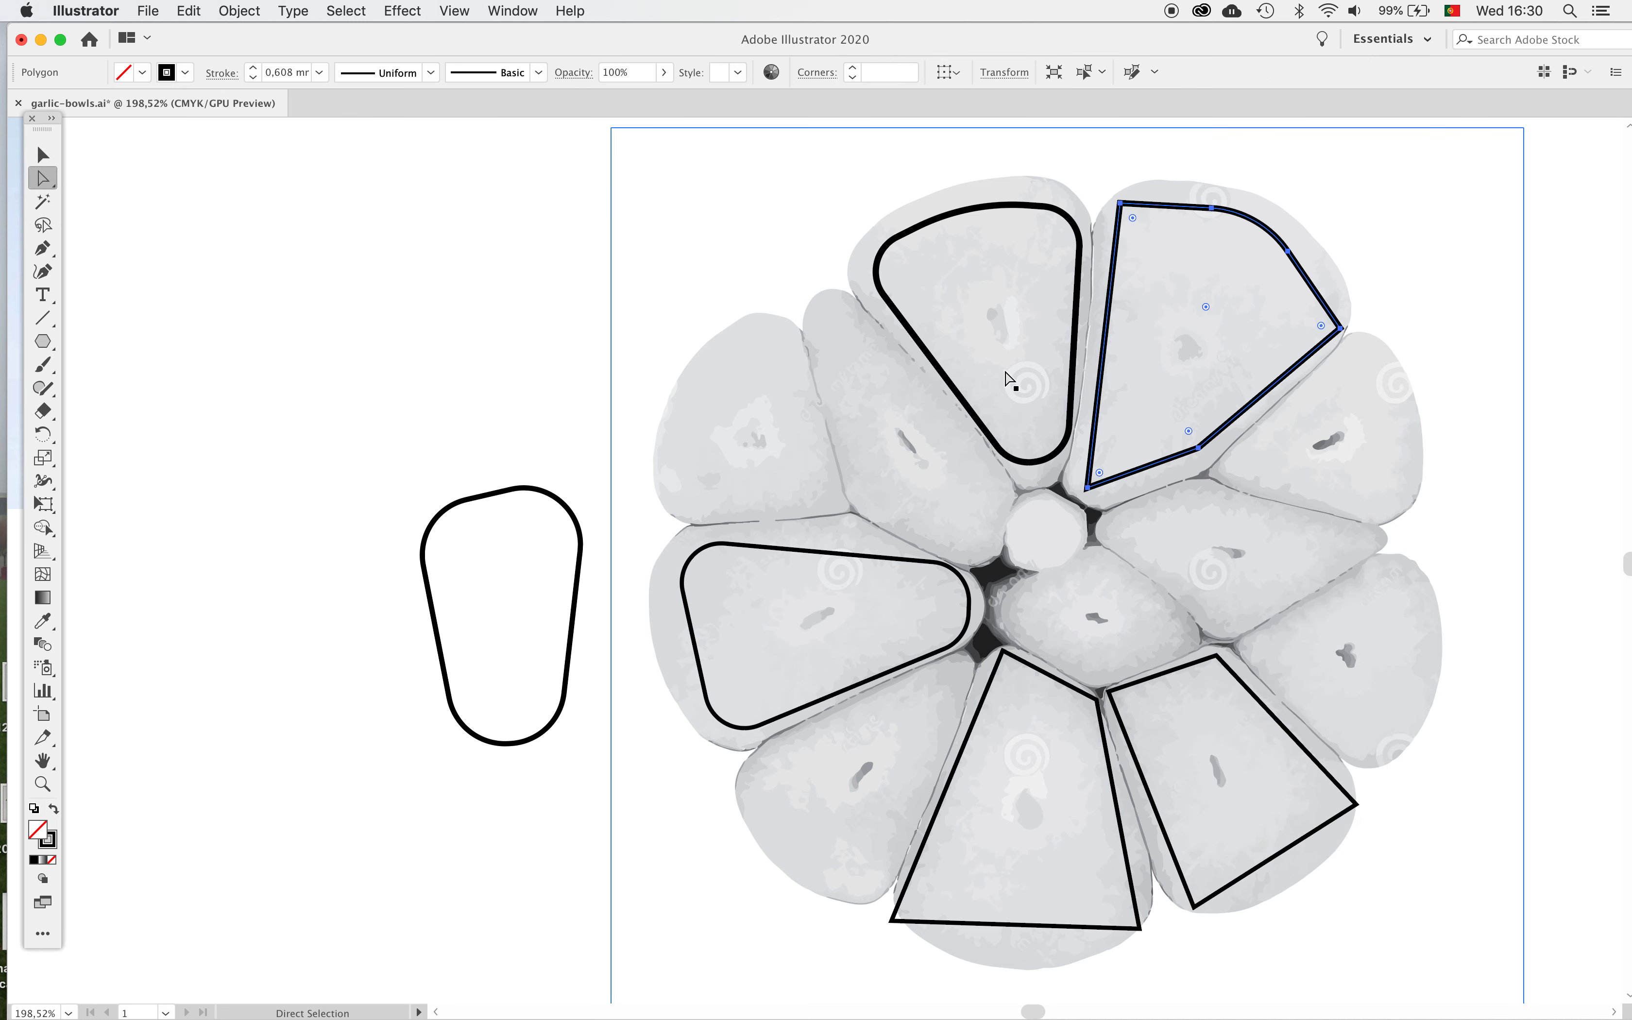
{"action": "right_click", "coordinate": [1199, 450]}
{"action": "key", "text": "Escape"}
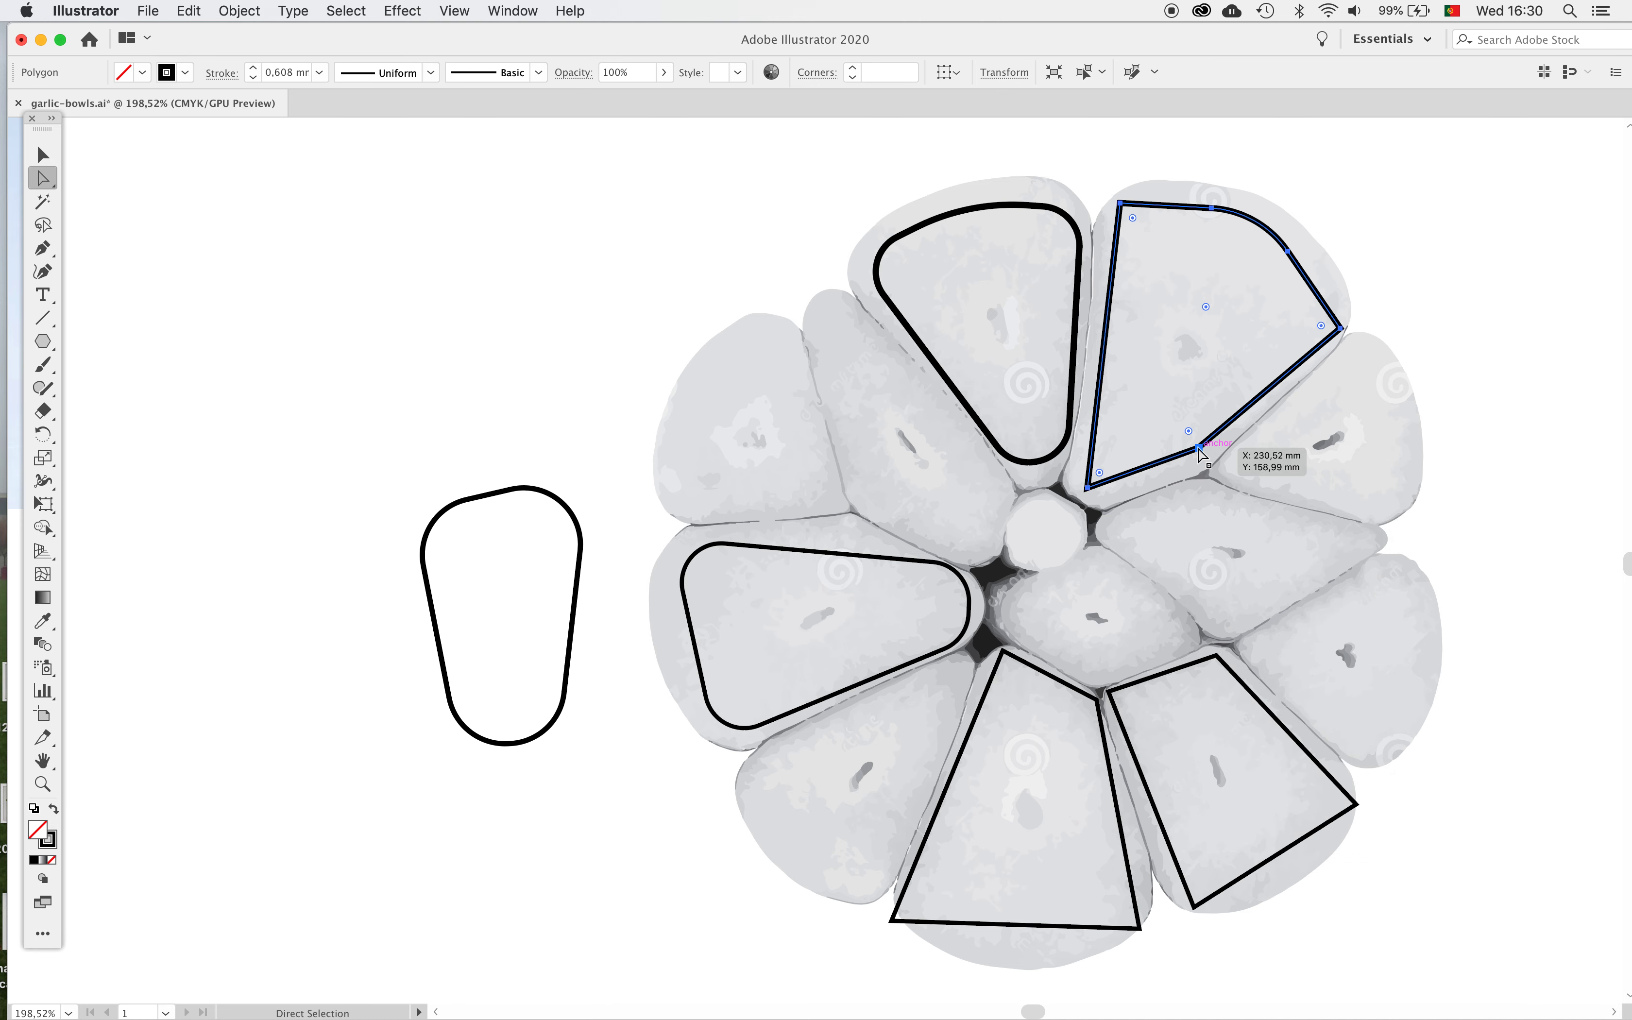
{"action": "key", "text": "Delete"}
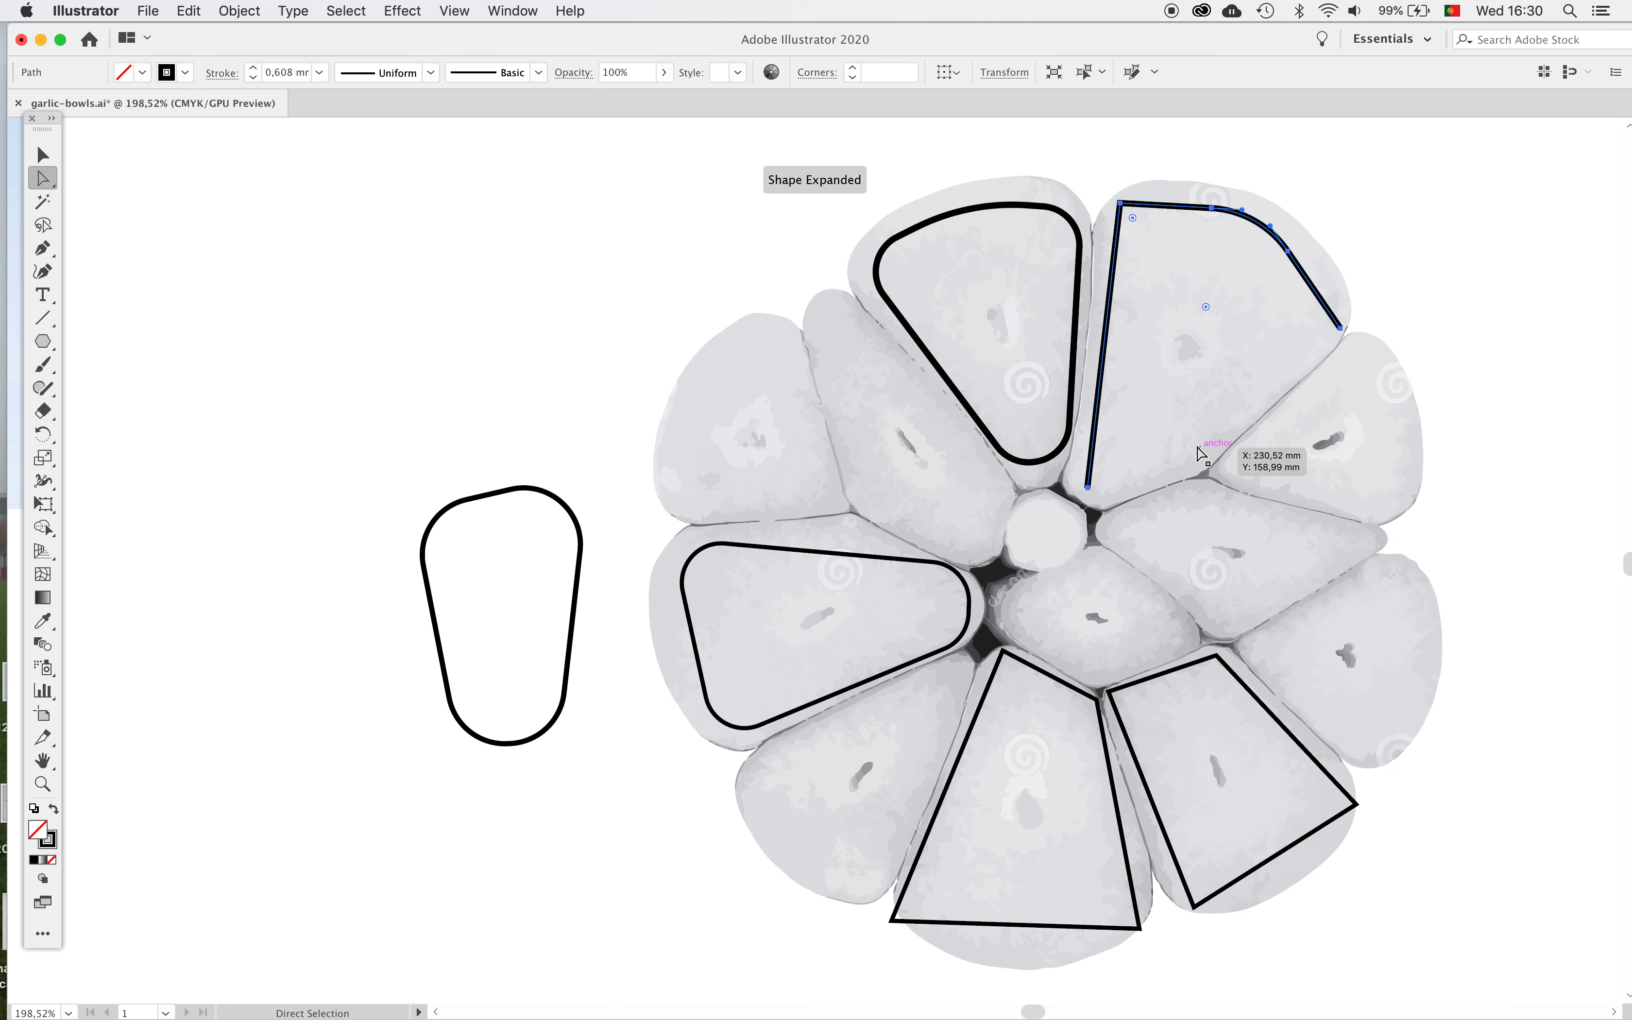
{"action": "key", "text": "ctrl+z"}
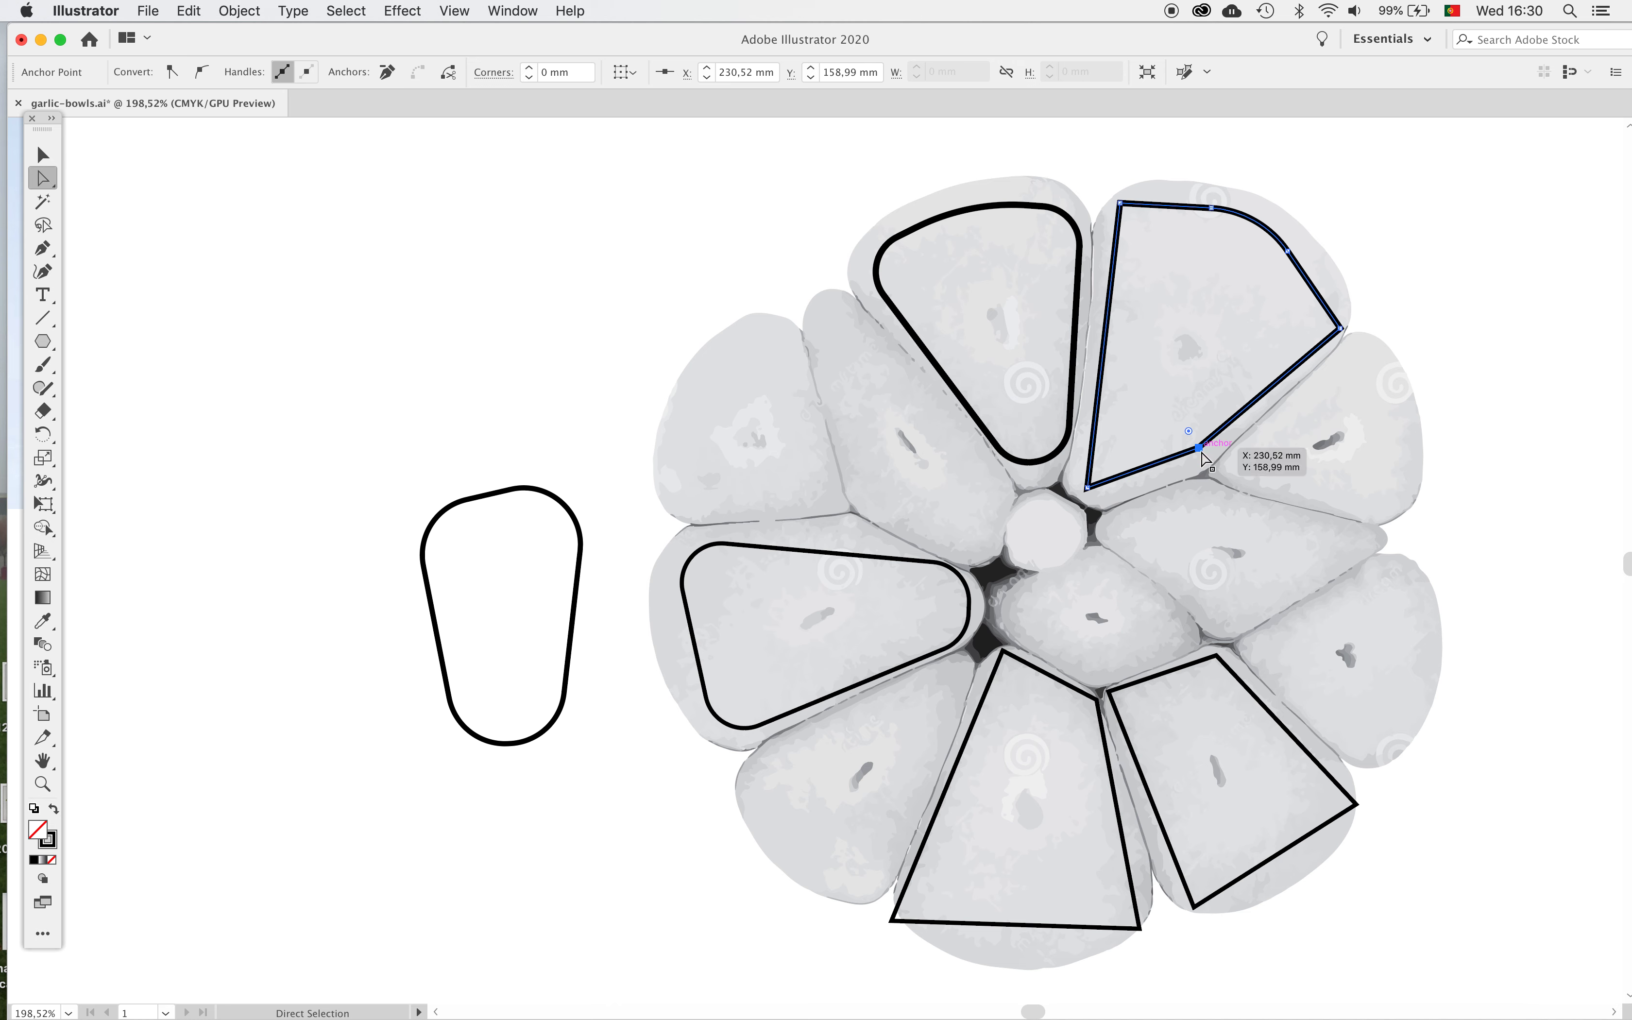
{"action": "right_click", "coordinate": [1199, 451]}
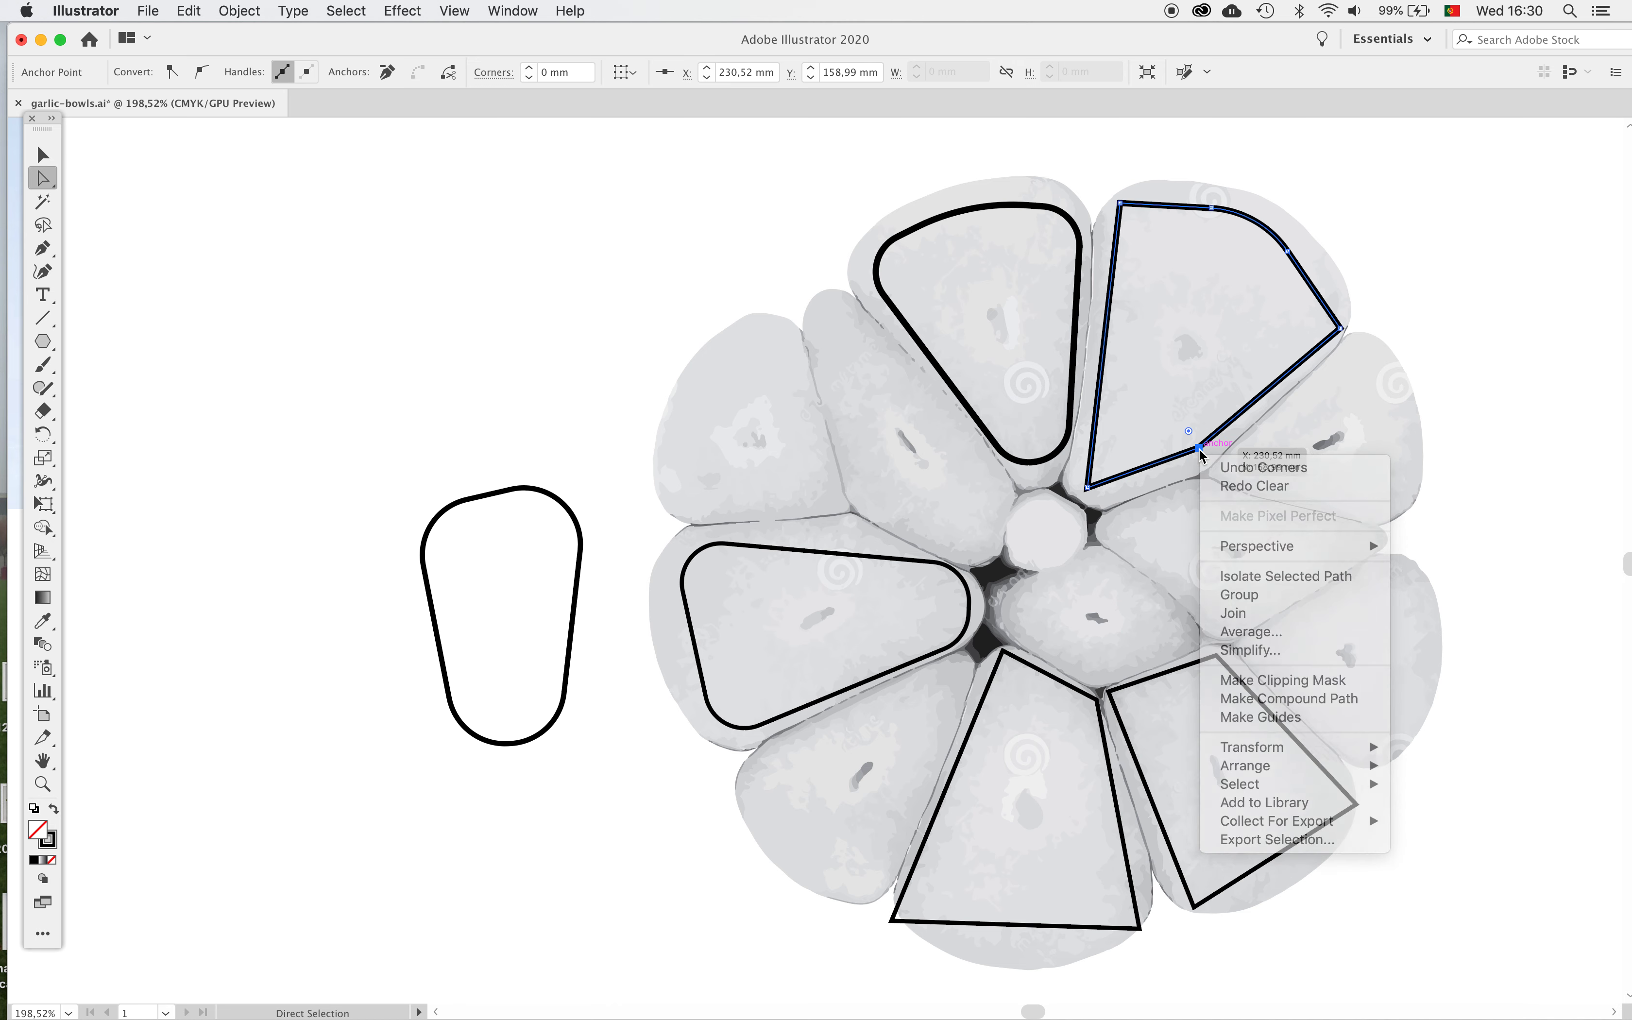
{"action": "key", "text": "Escape"}
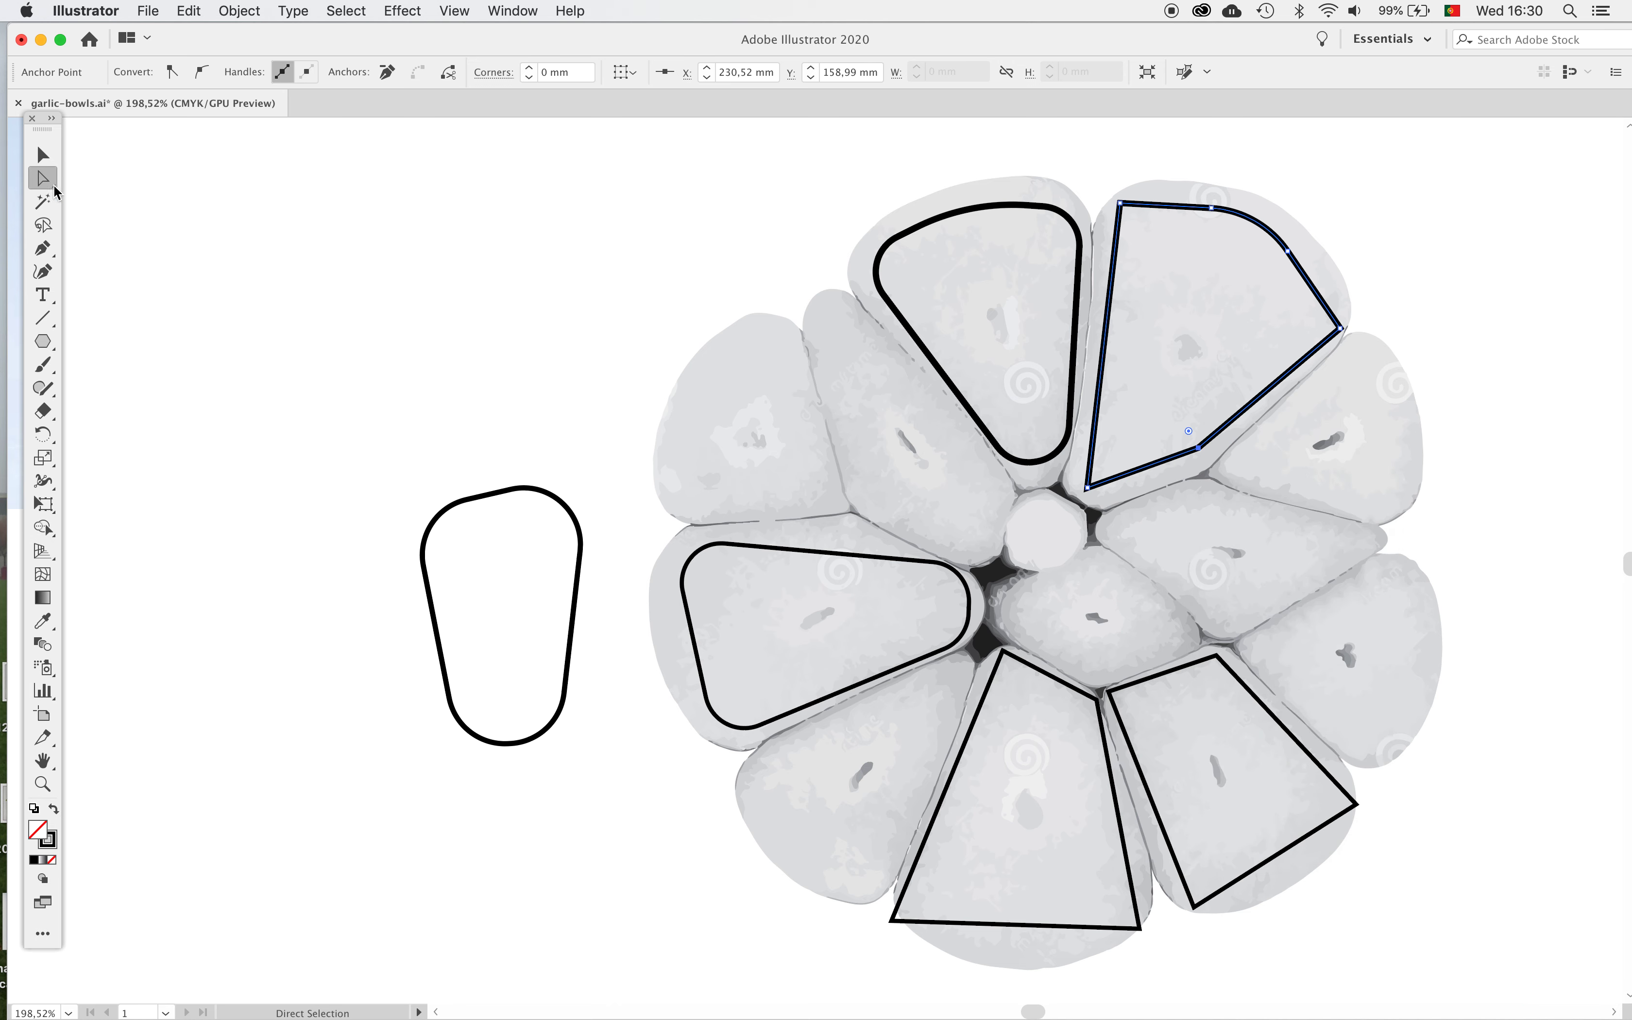
Remove the extra lower-edge anchor with Delete Anchor Point, then lower the outline's bottom tip
{"action": "left_click_drag", "start_coordinate": [57, 189], "coordinate": [80, 206]}
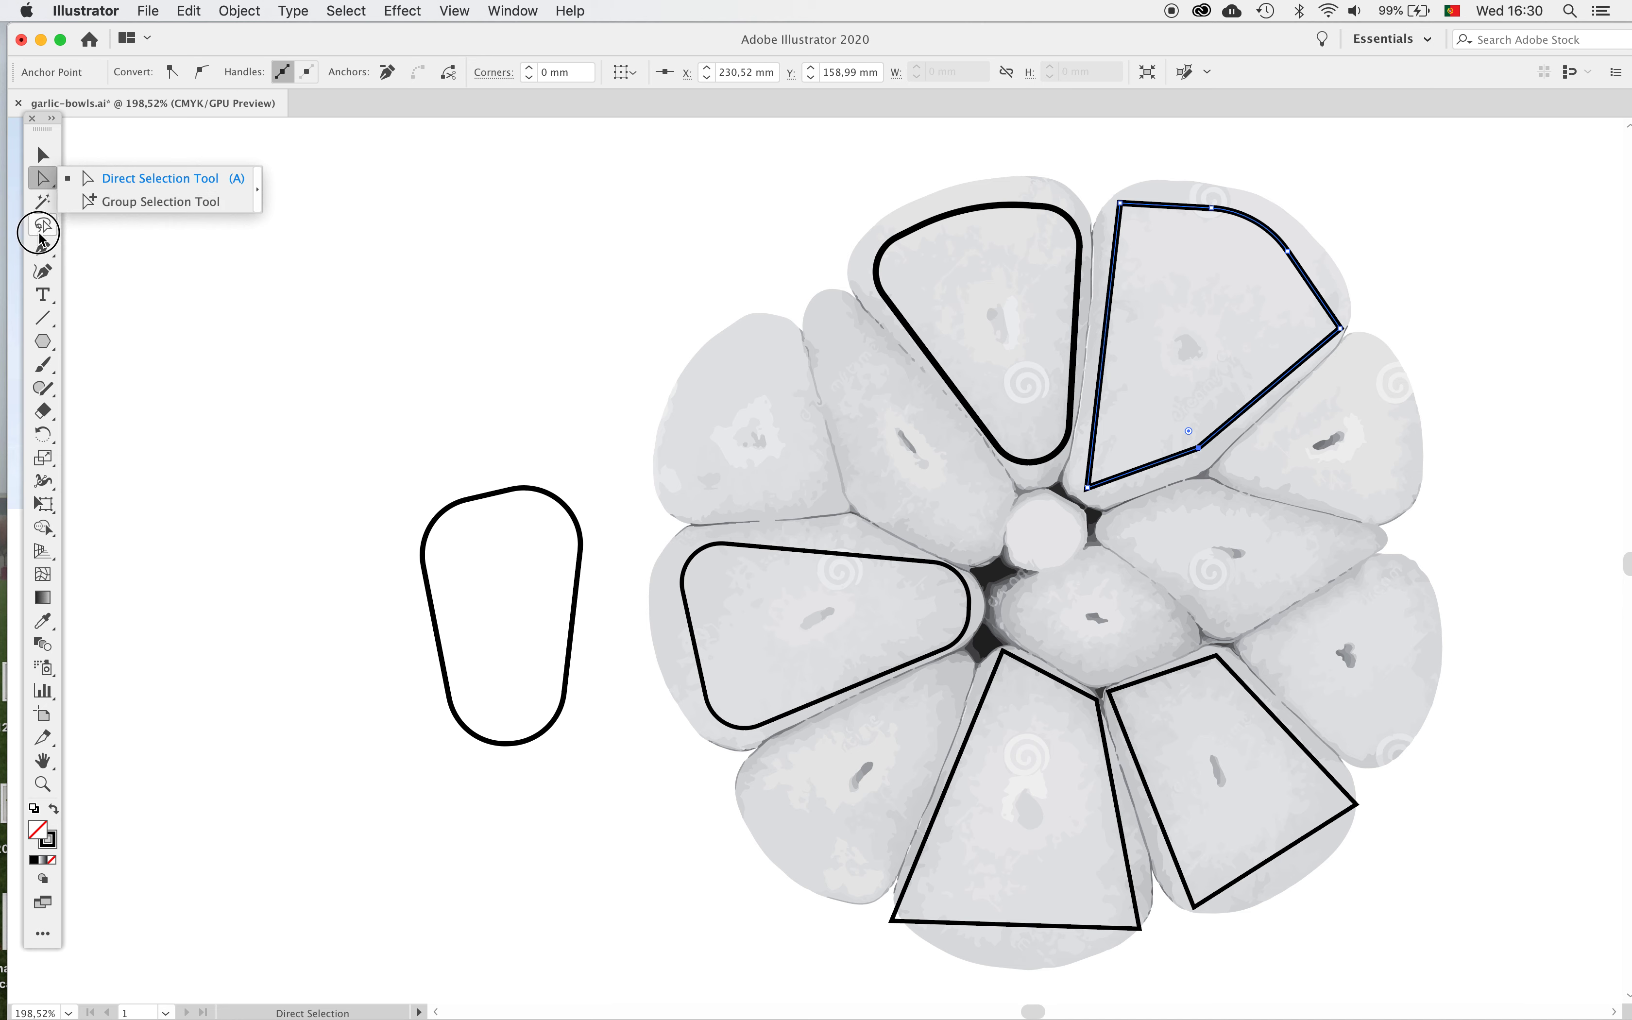
{"action": "left_click_drag", "start_coordinate": [42, 248], "coordinate": [145, 320]}
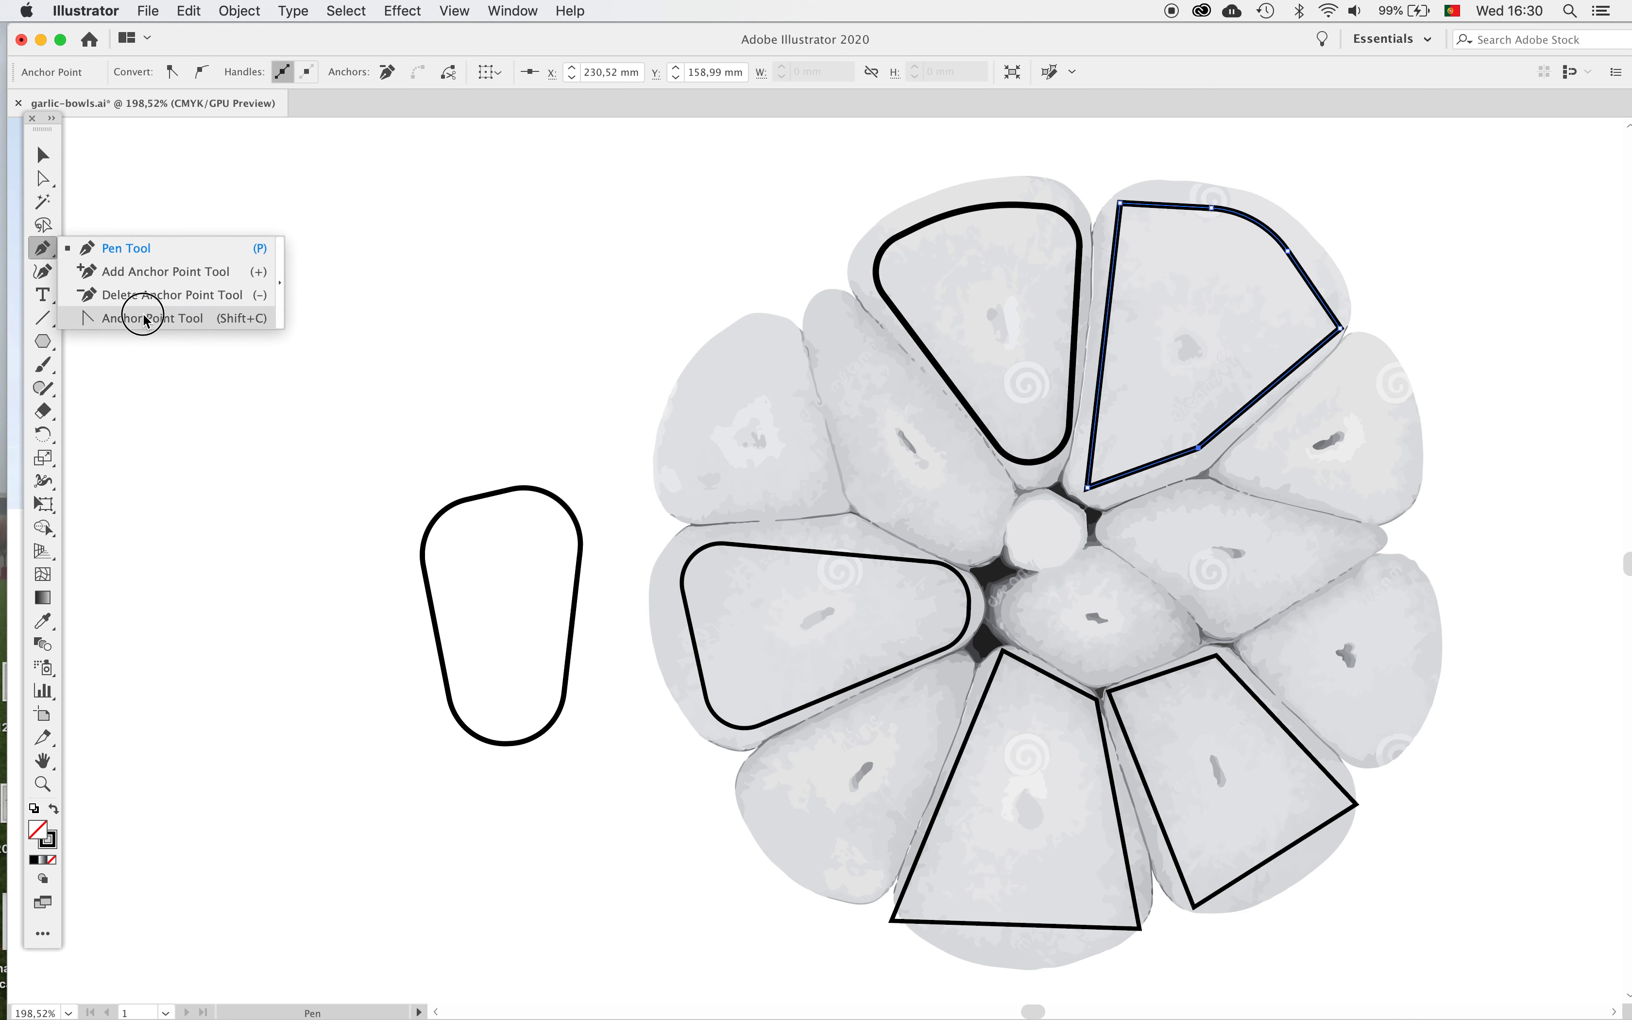
{"action": "left_click_drag", "start_coordinate": [144, 321], "coordinate": [138, 295]}
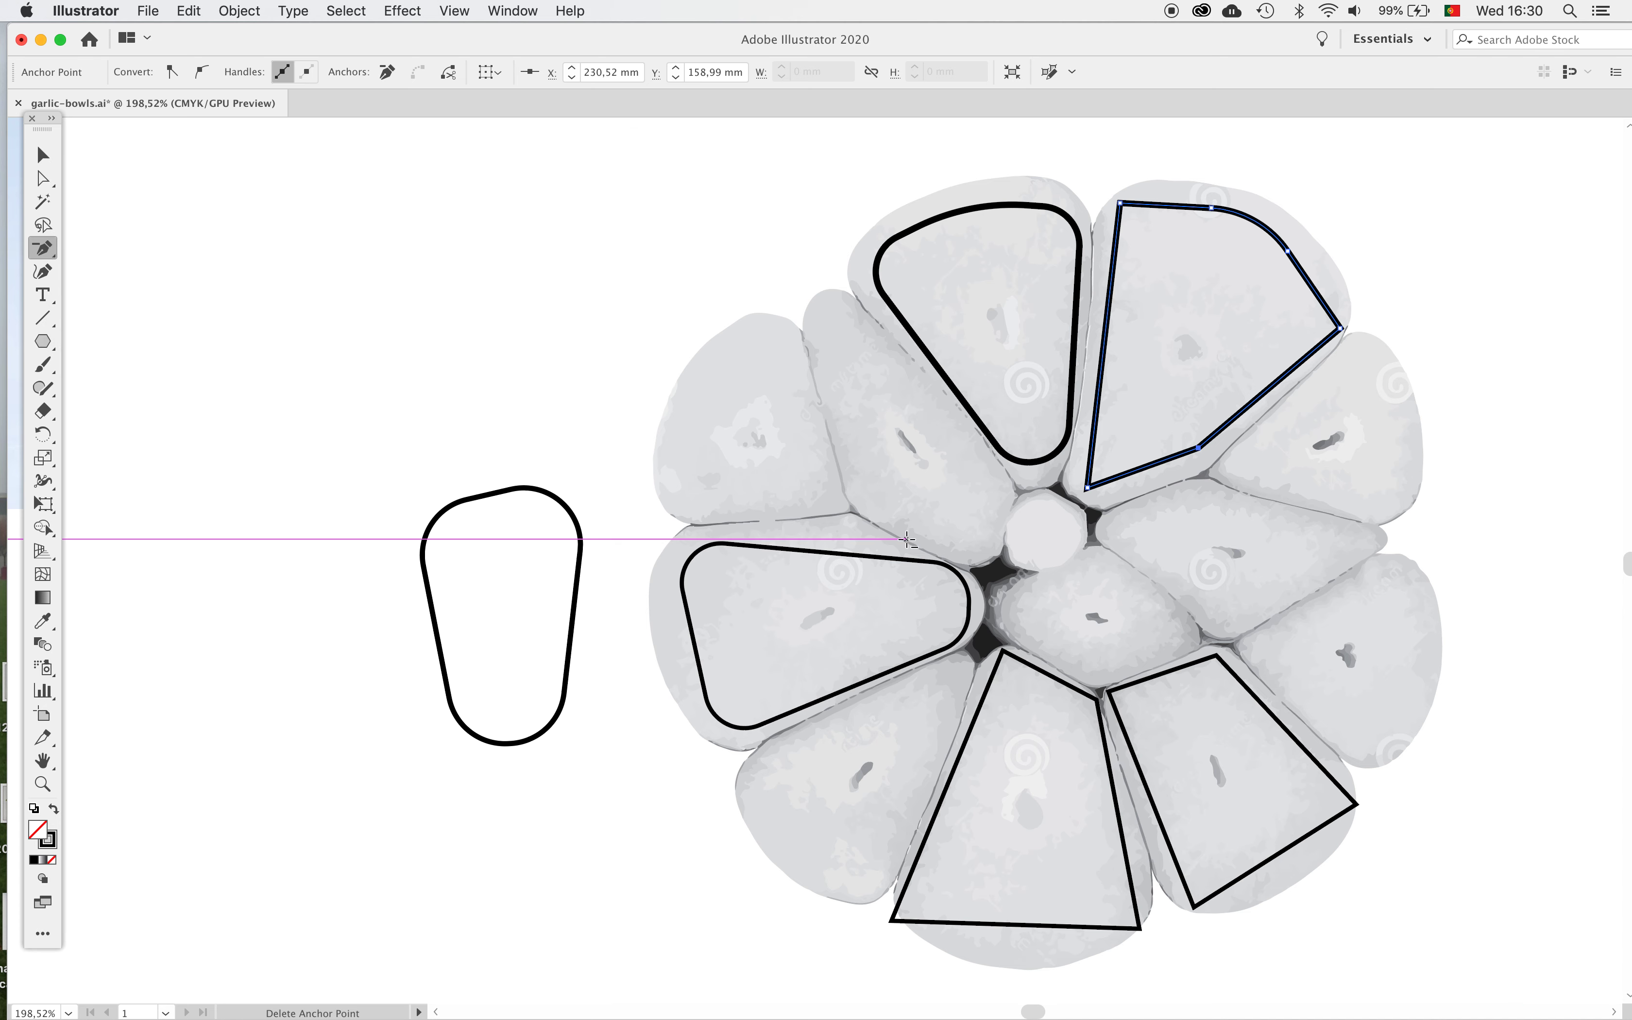
{"action": "left_click", "coordinate": [1200, 447]}
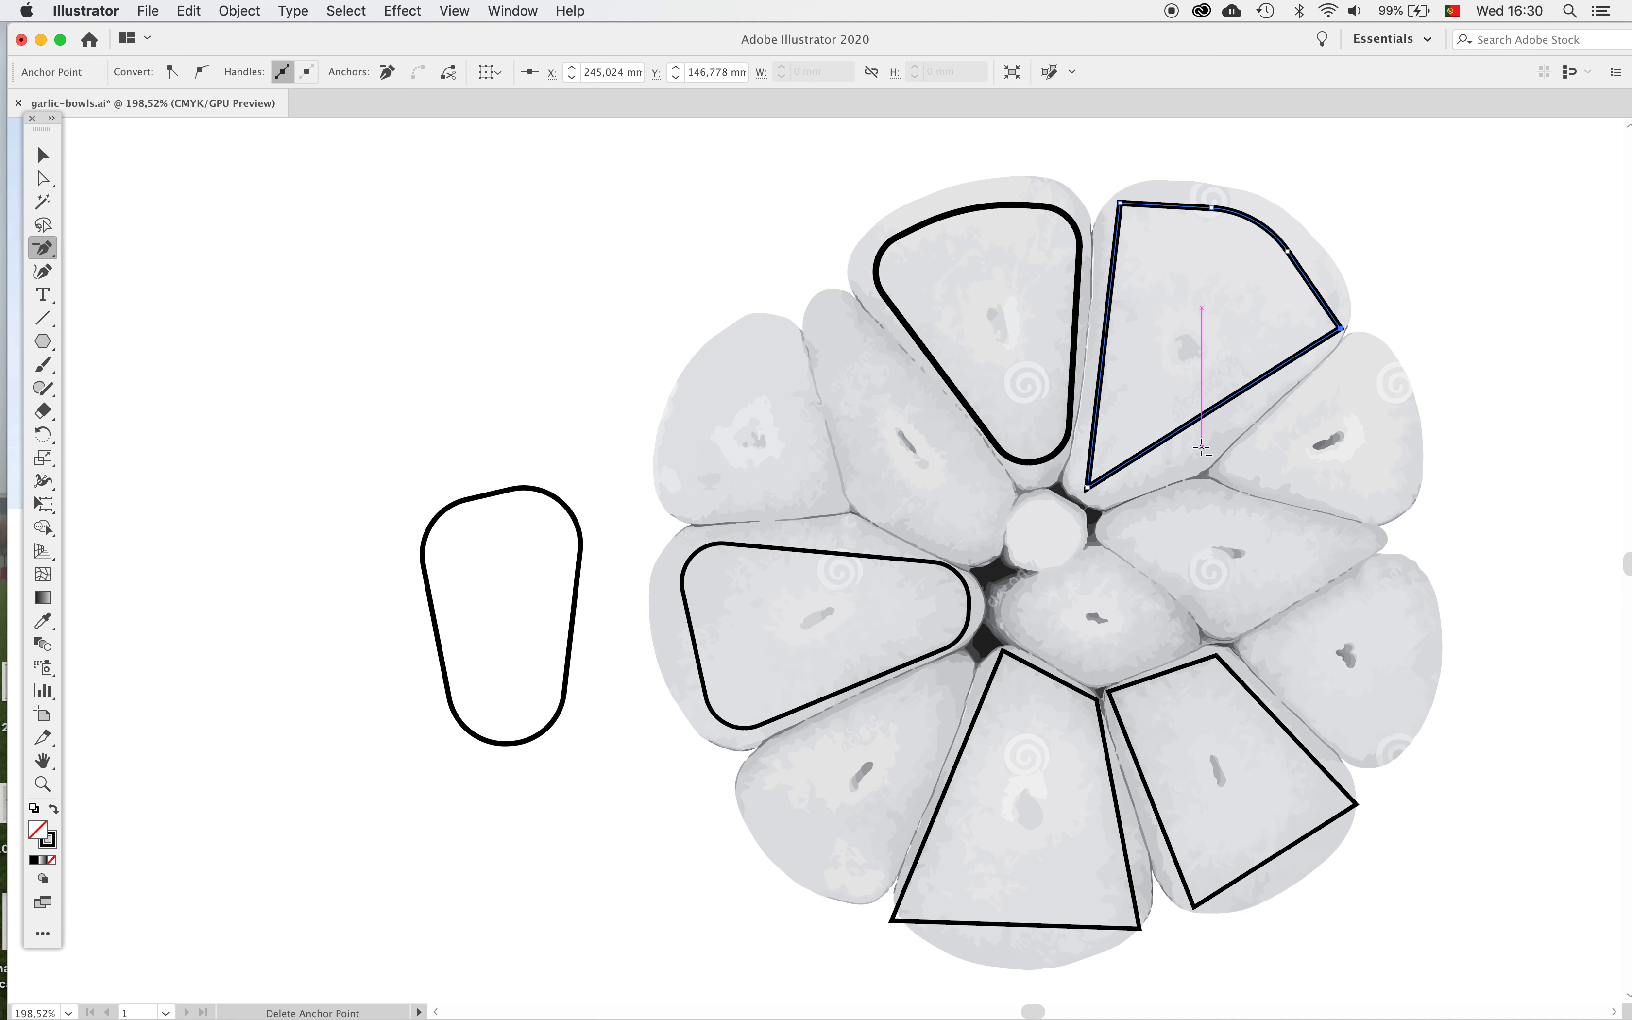
{"action": "left_click", "coordinate": [54, 179]}
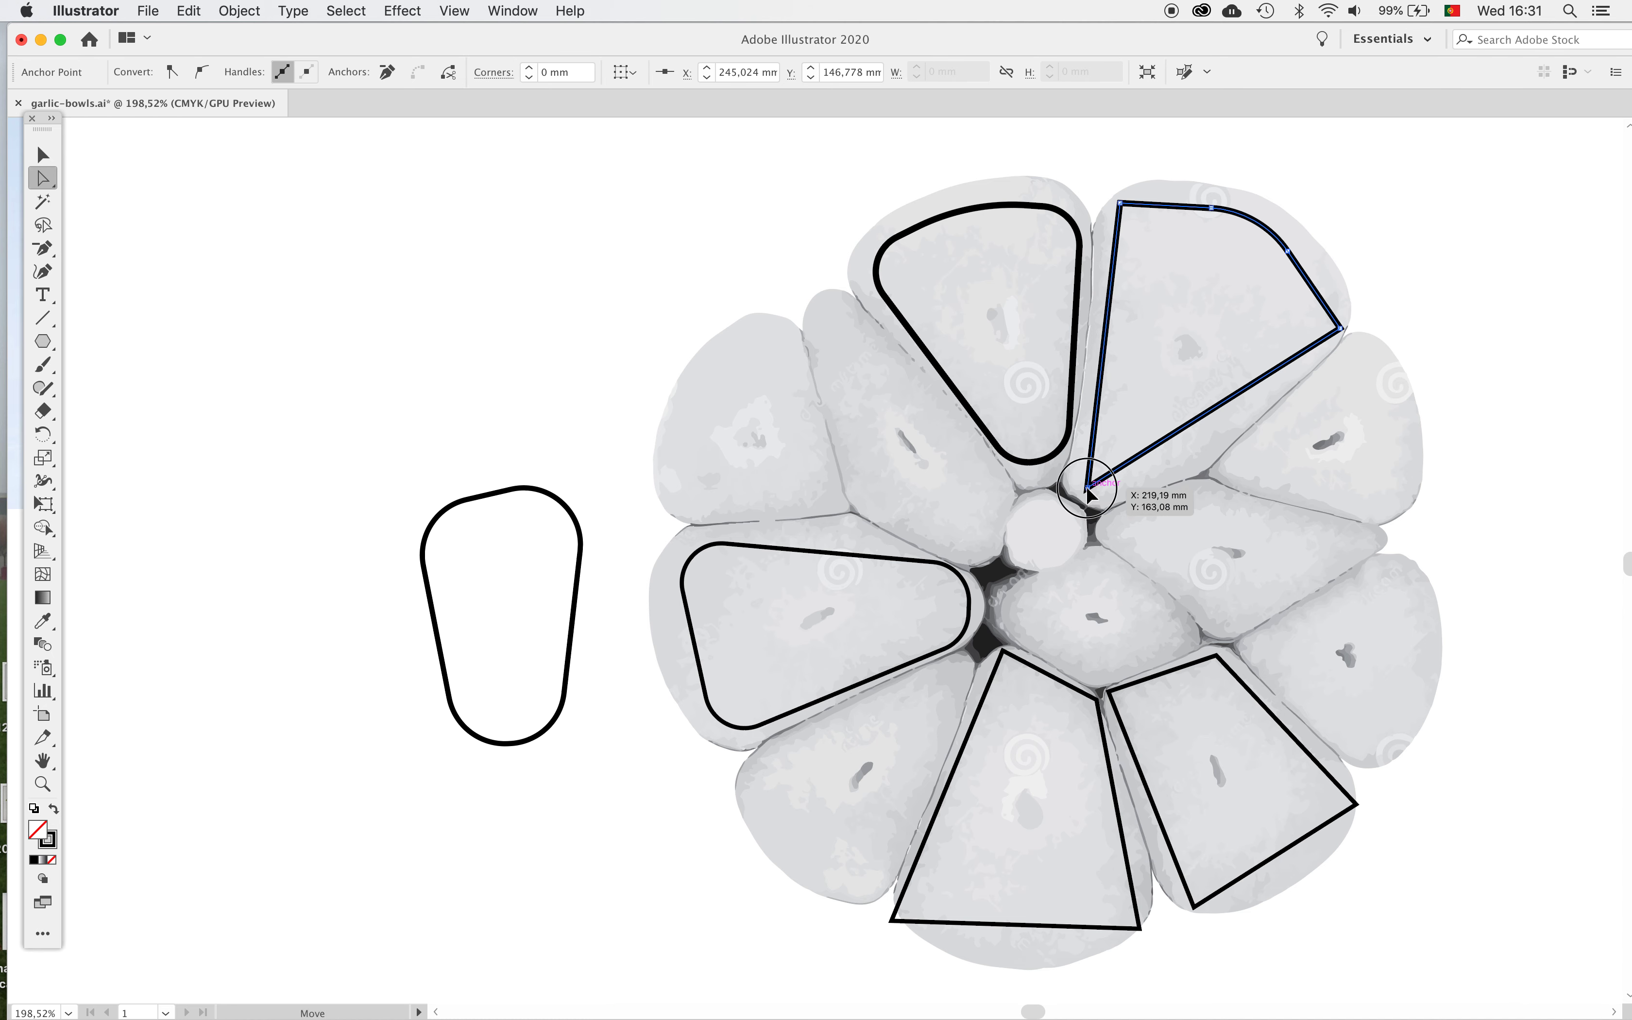
{"action": "left_click_drag", "start_coordinate": [1086, 485], "coordinate": [1093, 499]}
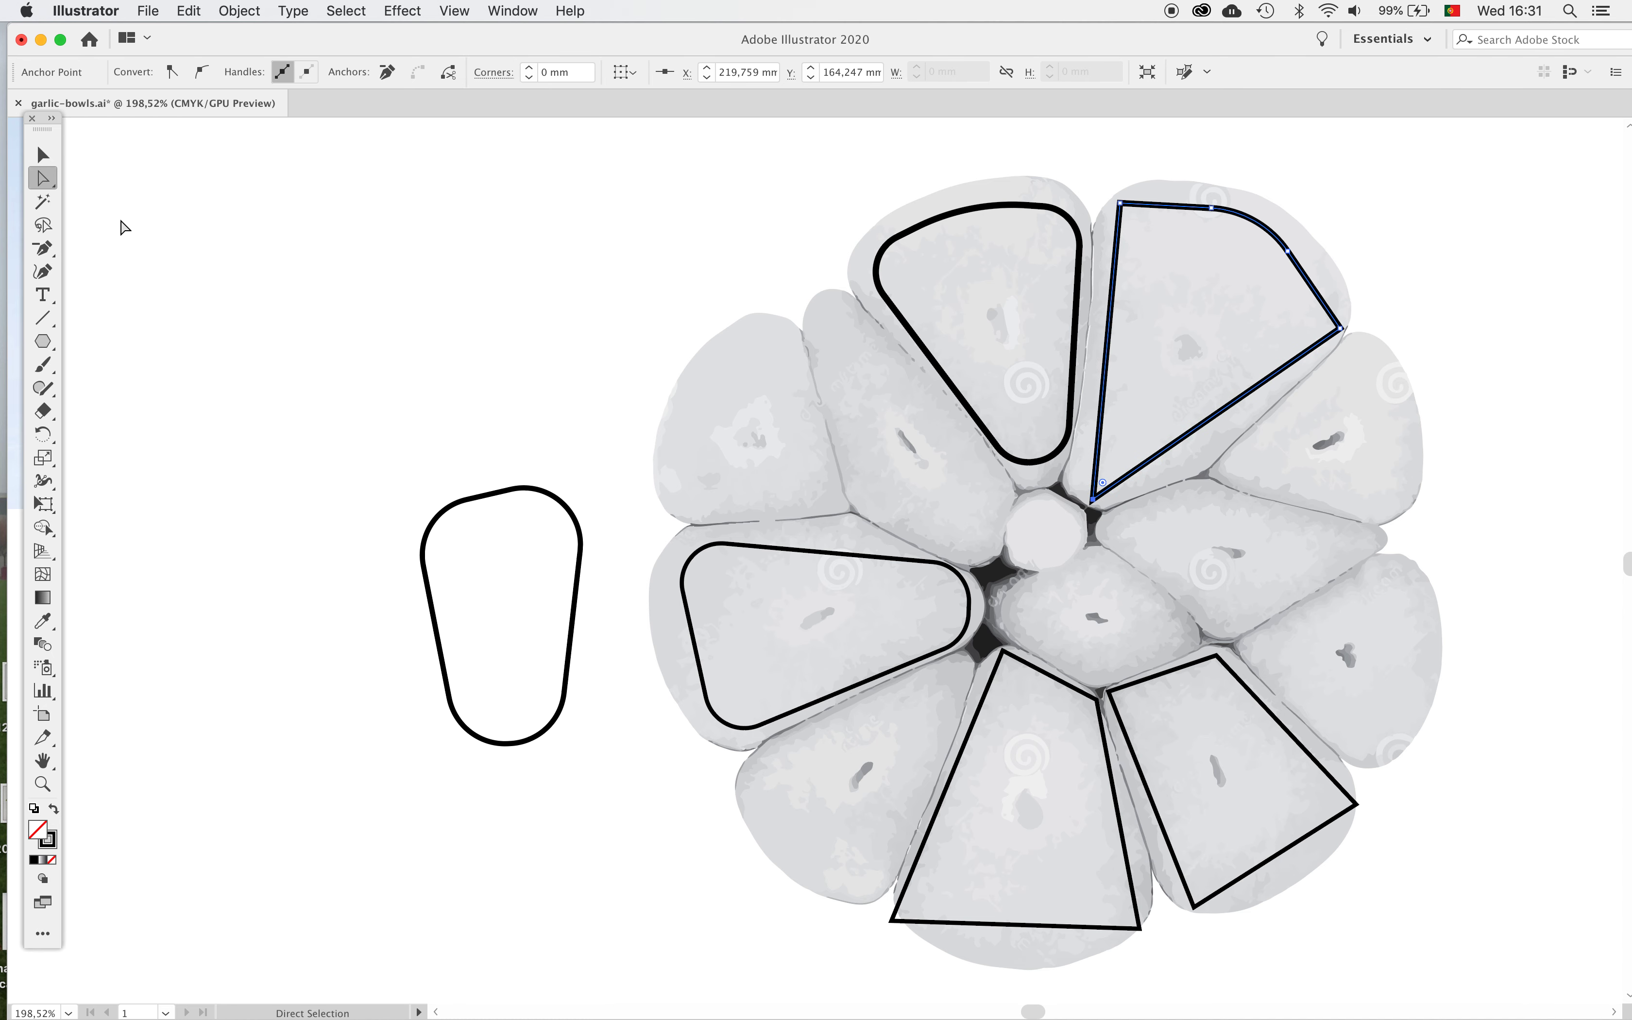
{"action": "left_click", "coordinate": [43, 154]}
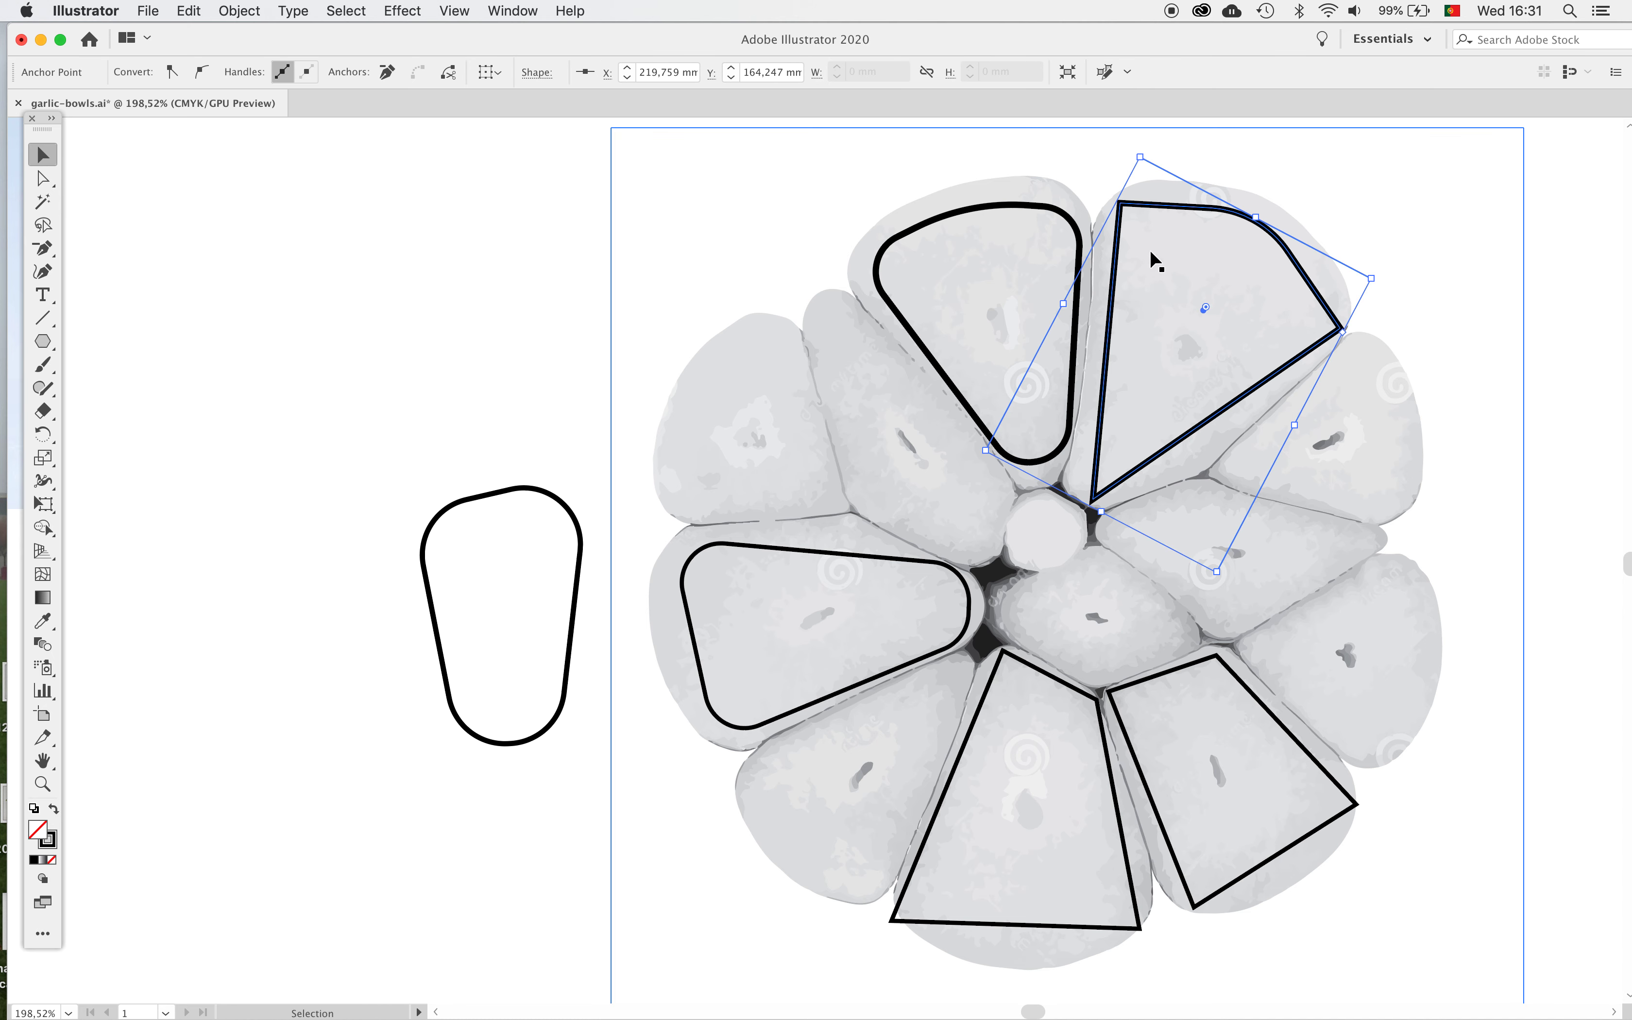
Select the upper-right clove outline and drag its live corner widget to round every corner
{"action": "left_click", "coordinate": [1330, 221]}
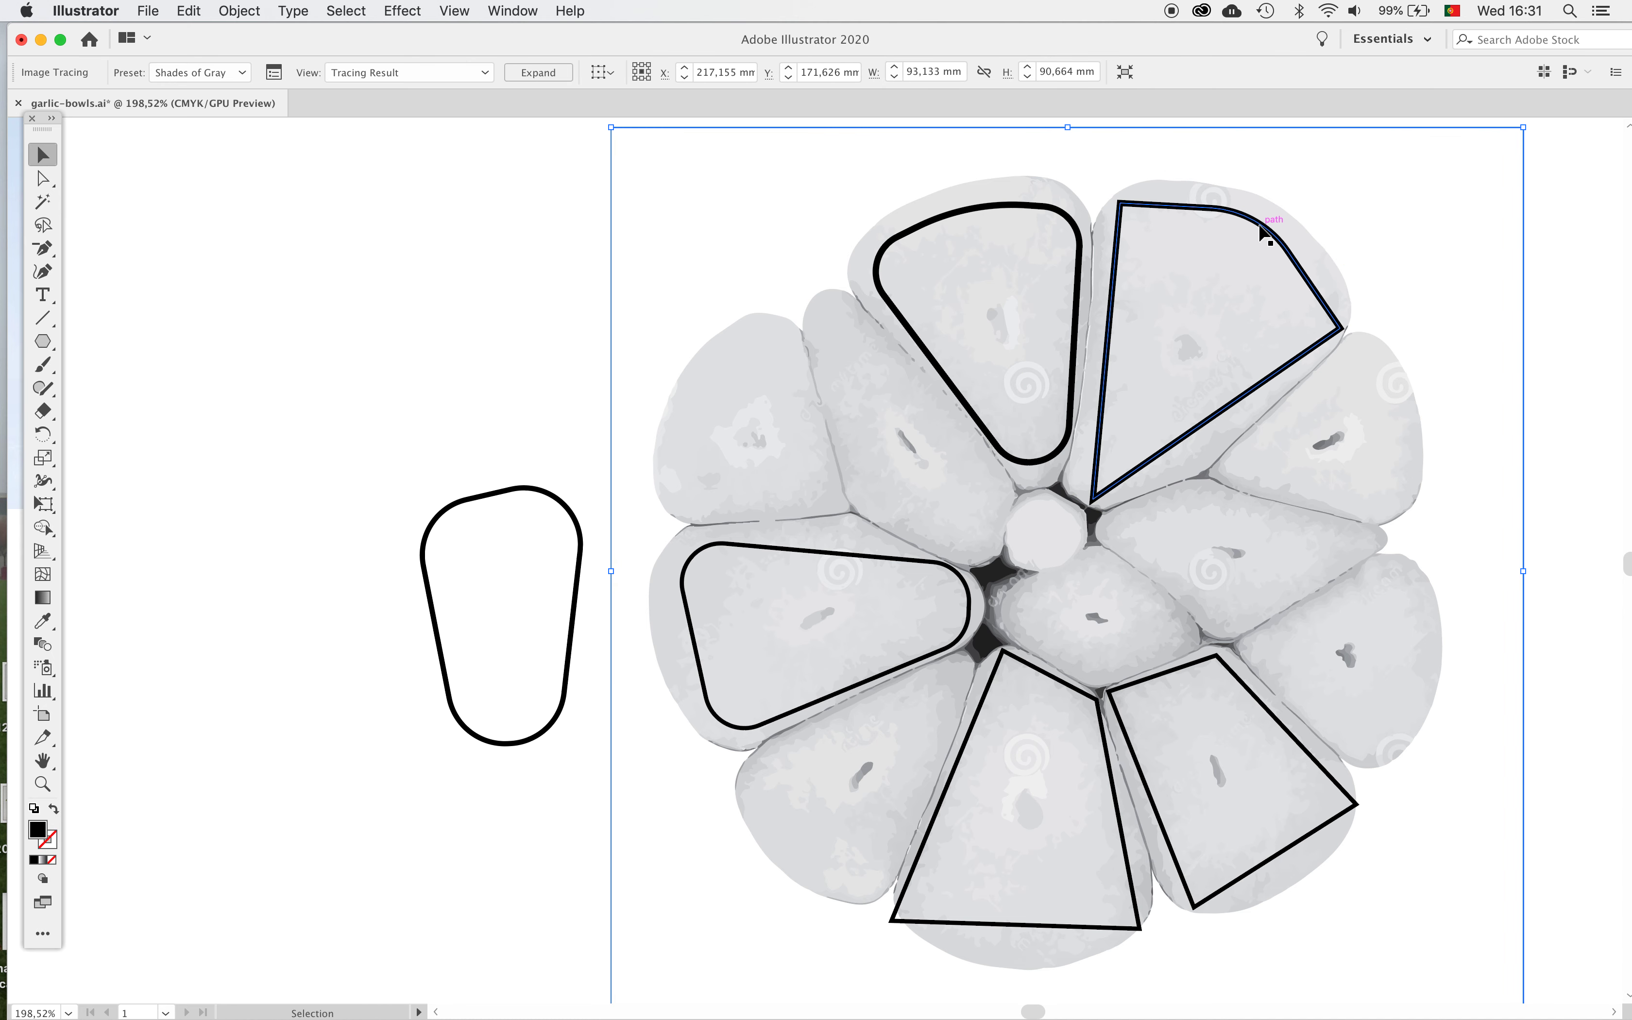
{"action": "left_click", "coordinate": [1260, 226]}
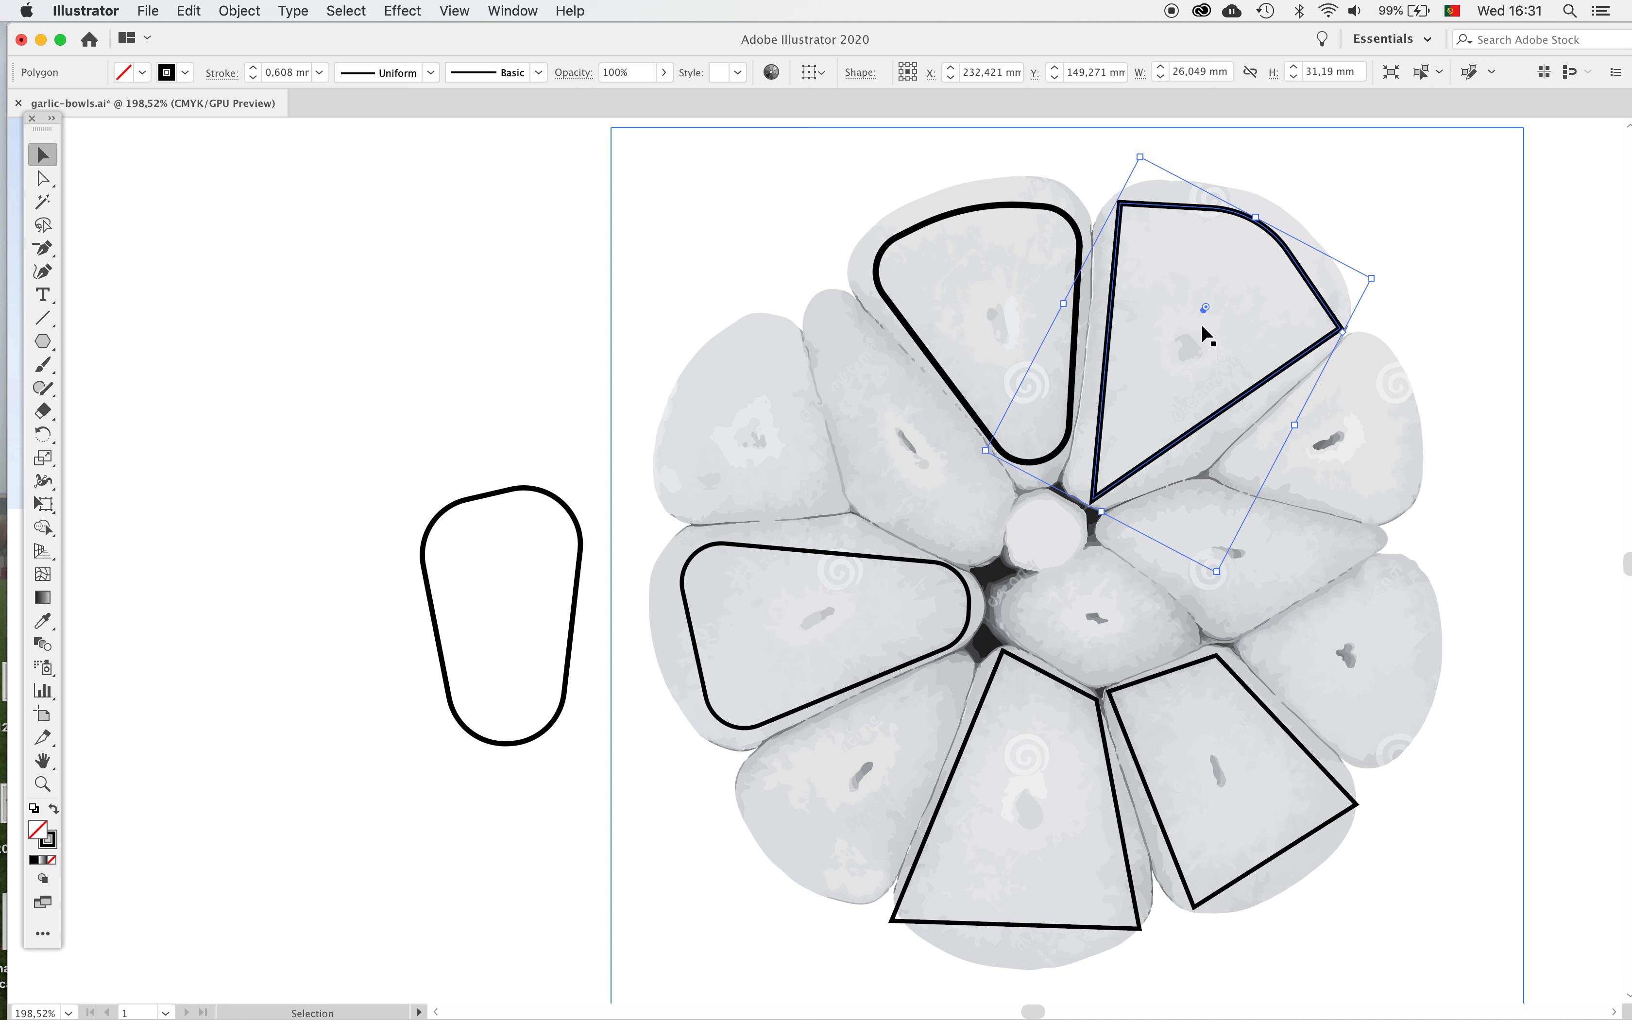
{"action": "left_click_drag", "start_coordinate": [1205, 309], "coordinate": [1189, 337]}
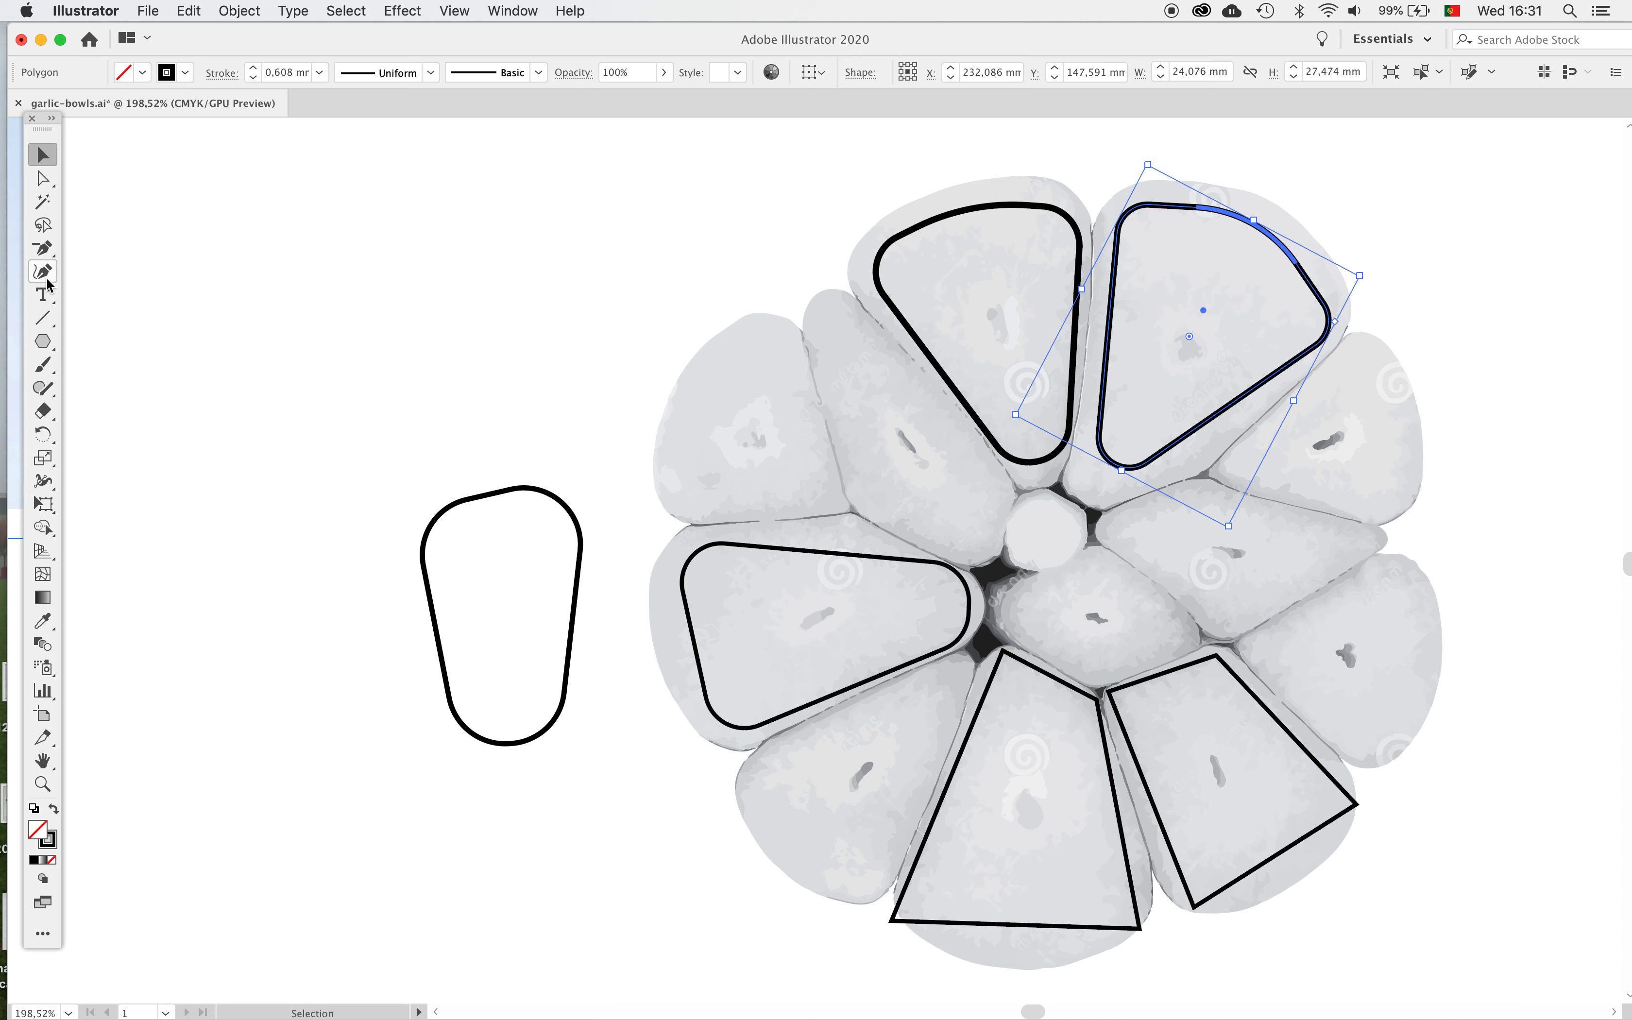
{"action": "left_click", "coordinate": [40, 341]}
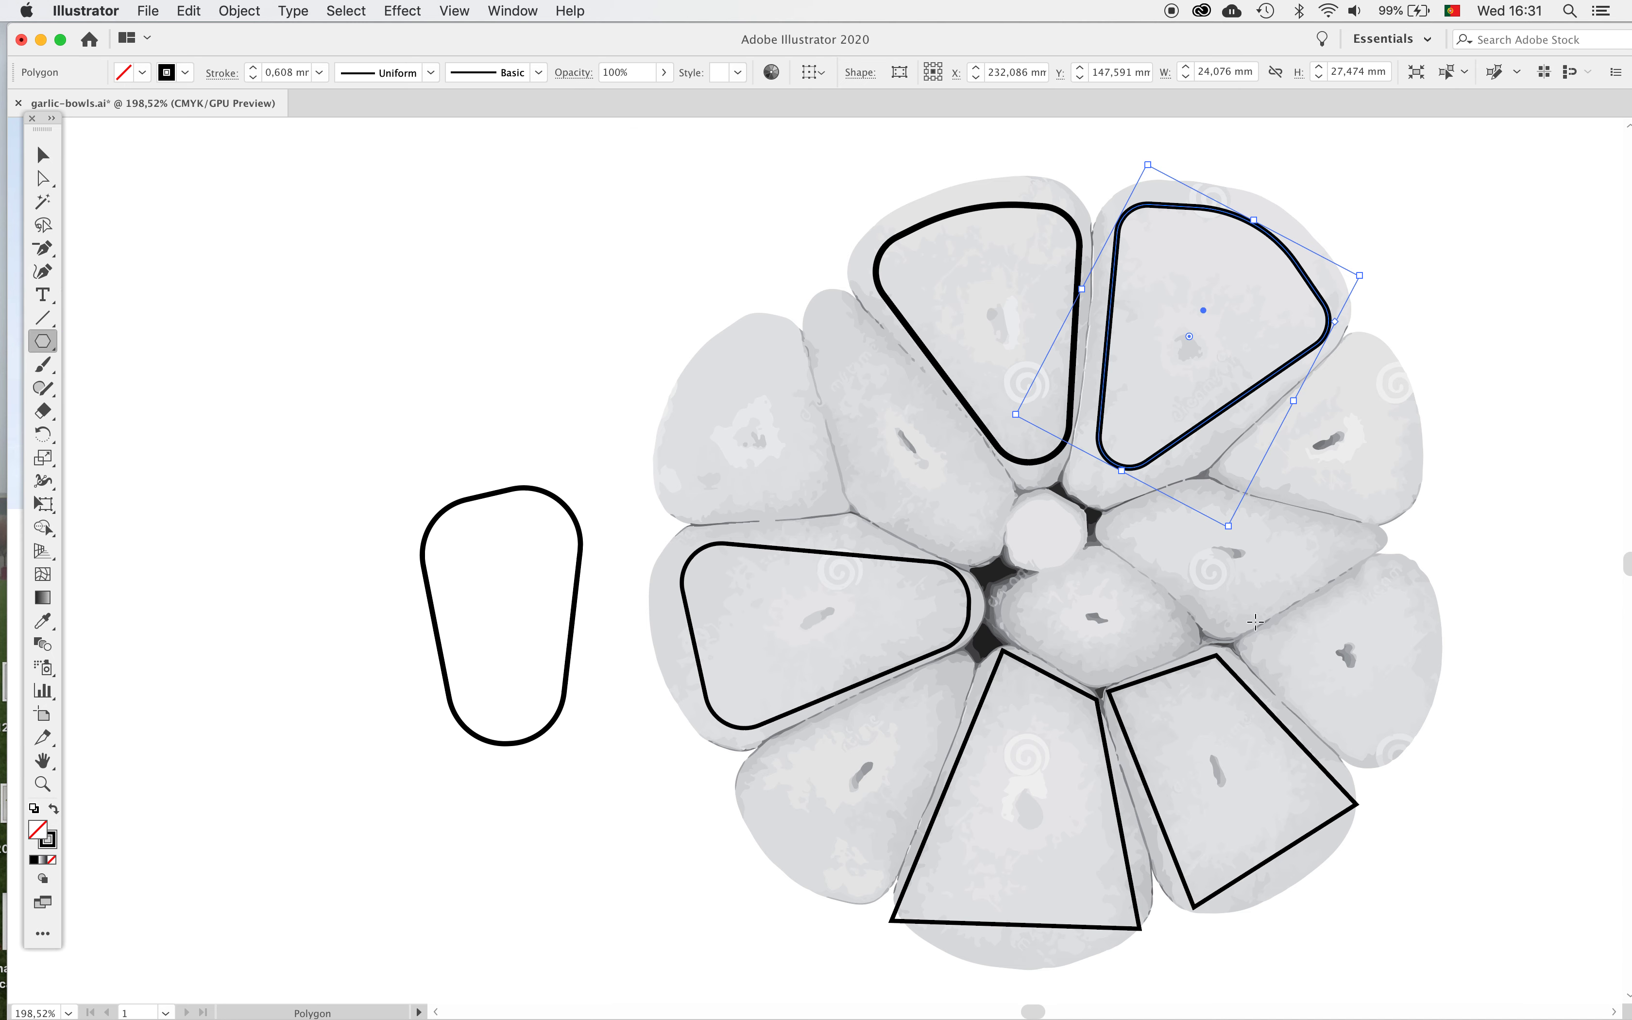
{"action": "left_click", "coordinate": [41, 149]}
{"action": "left_click", "coordinate": [1014, 659]}
{"action": "left_click", "coordinate": [43, 179]}
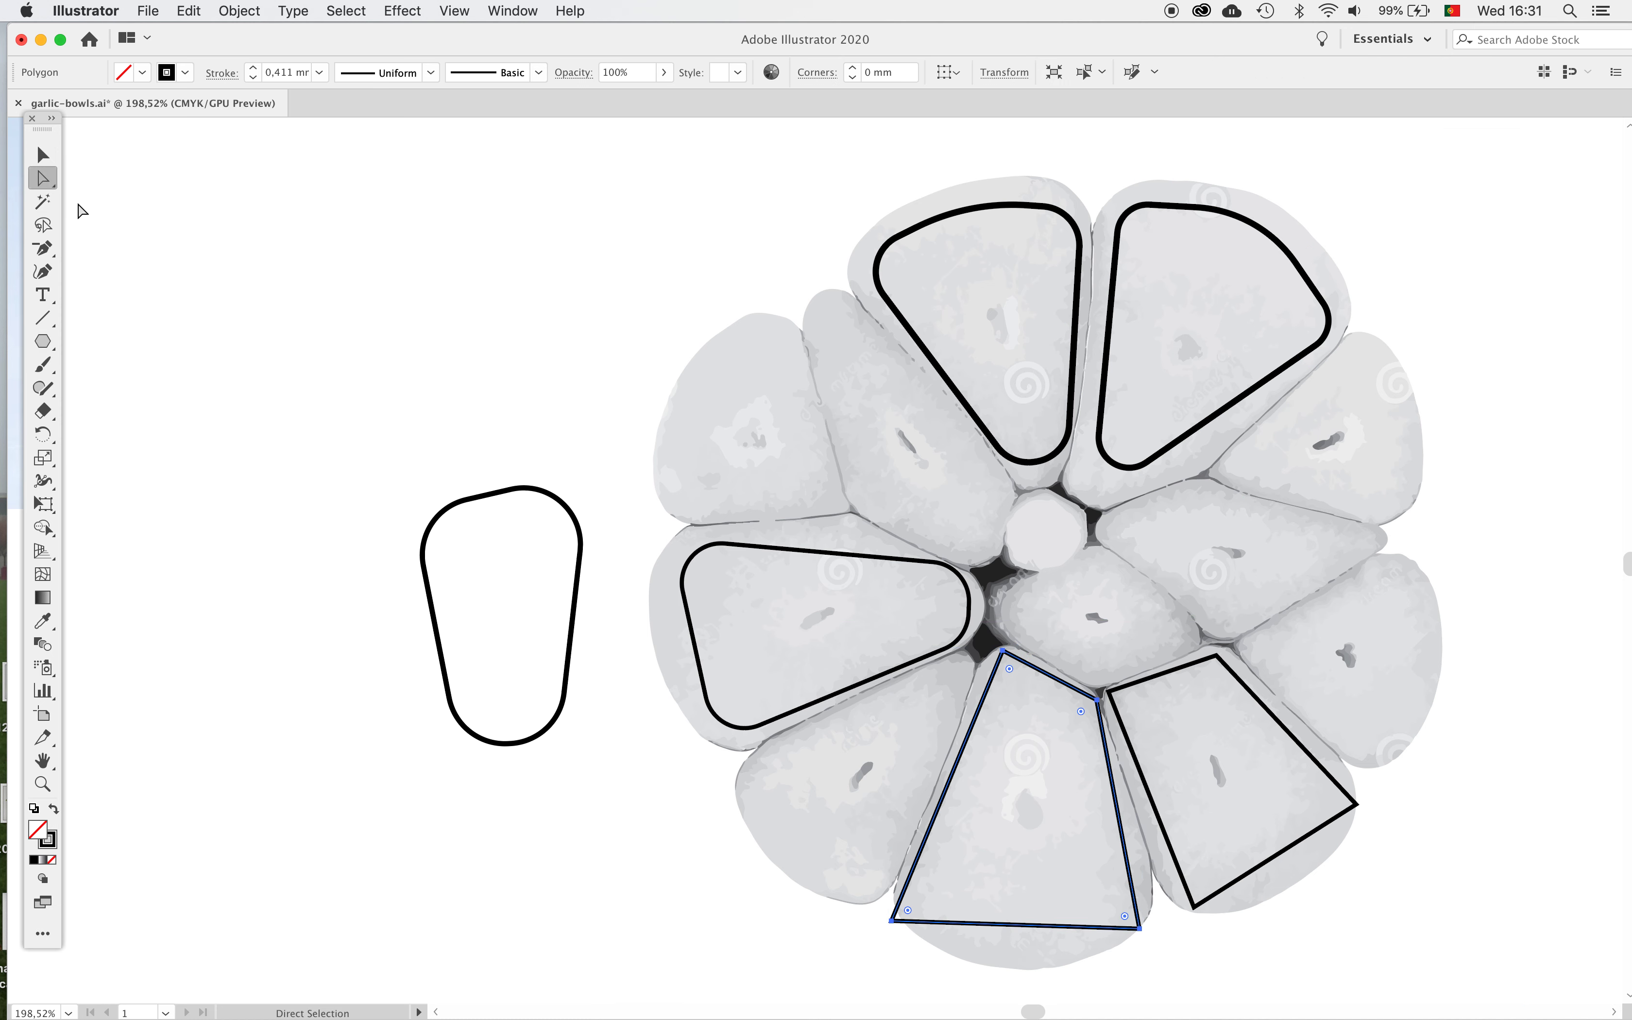
{"action": "left_click_drag", "start_coordinate": [1010, 668], "coordinate": [1016, 691]}
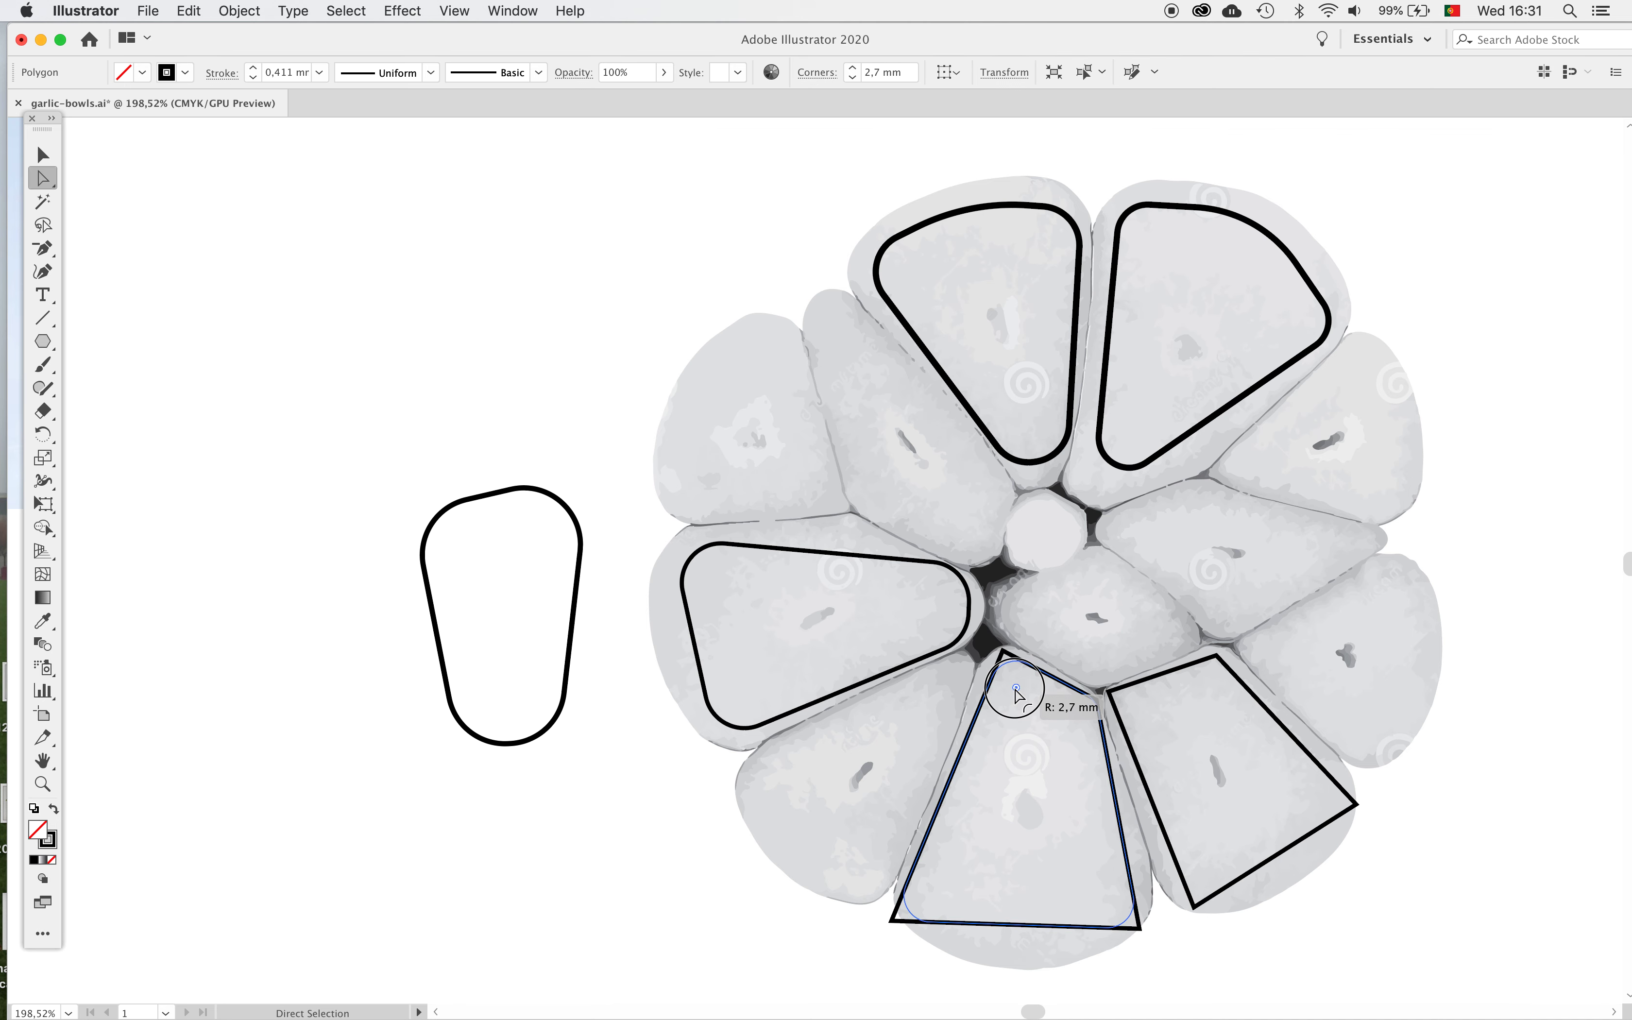
{"action": "mouse_move", "coordinate": [1016, 692]}
{"action": "left_mouse_down"}
{"action": "mouse_move", "coordinate": [1012, 677]}
{"action": "mouse_move", "coordinate": [1023, 704]}
{"action": "left_mouse_up"}
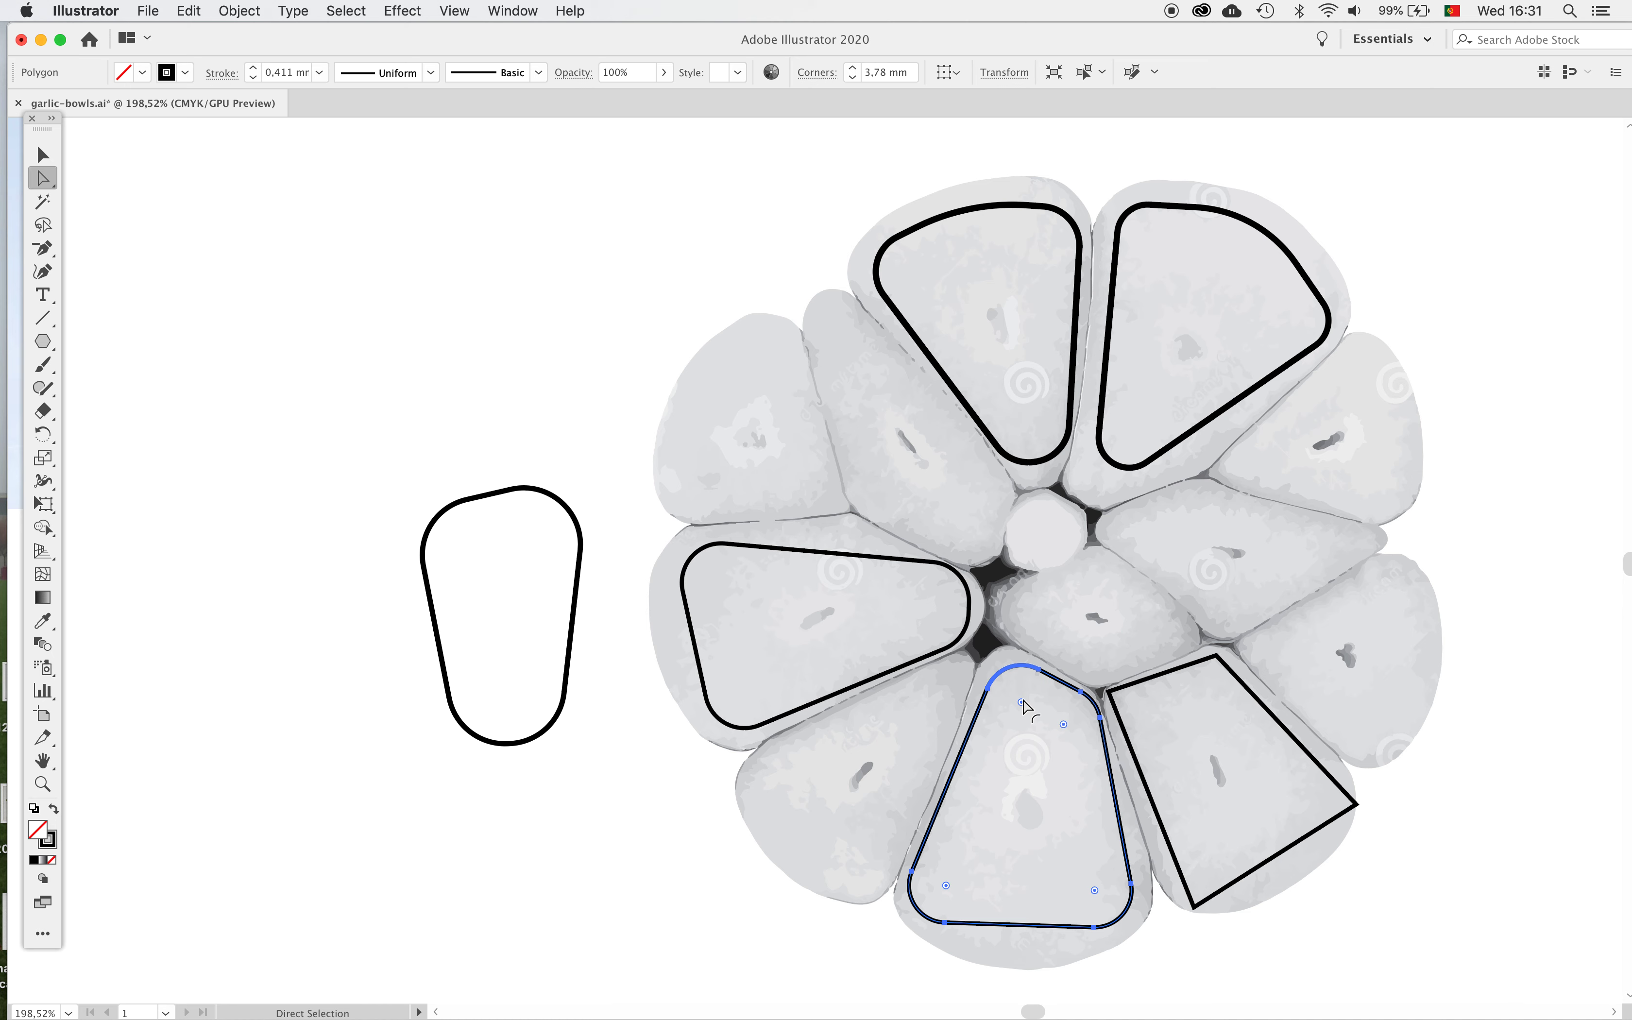
{"action": "key", "text": "cmd+z"}
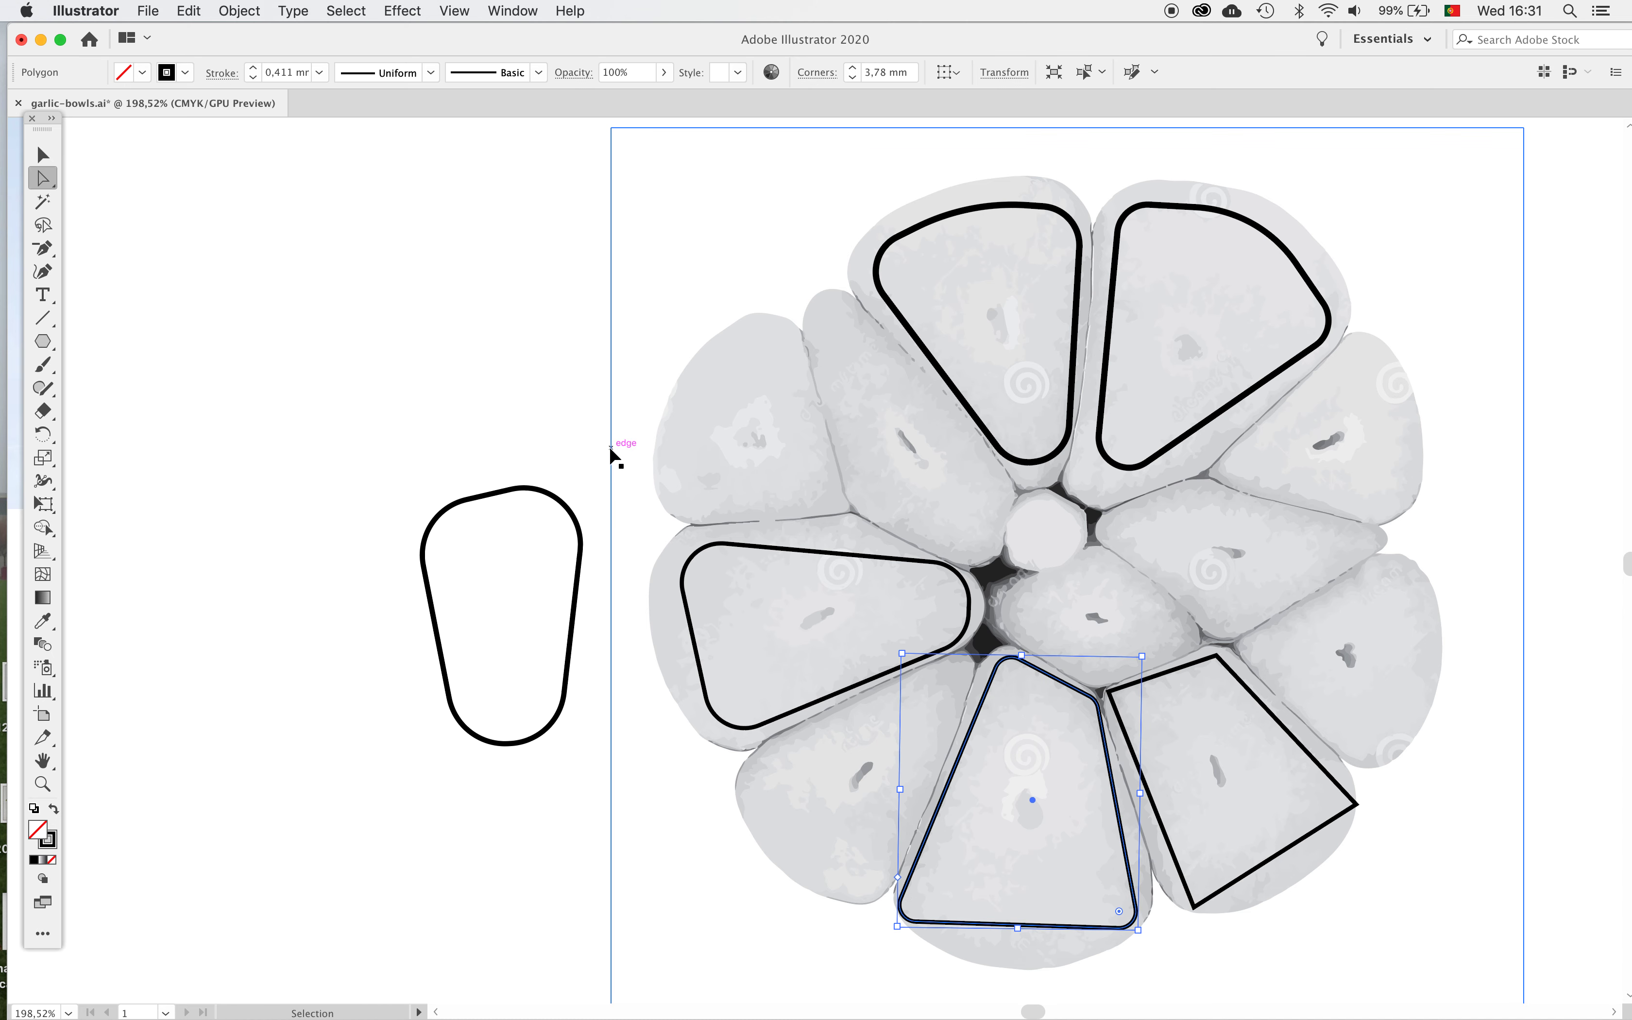
{"action": "key", "text": "cmd+z"}
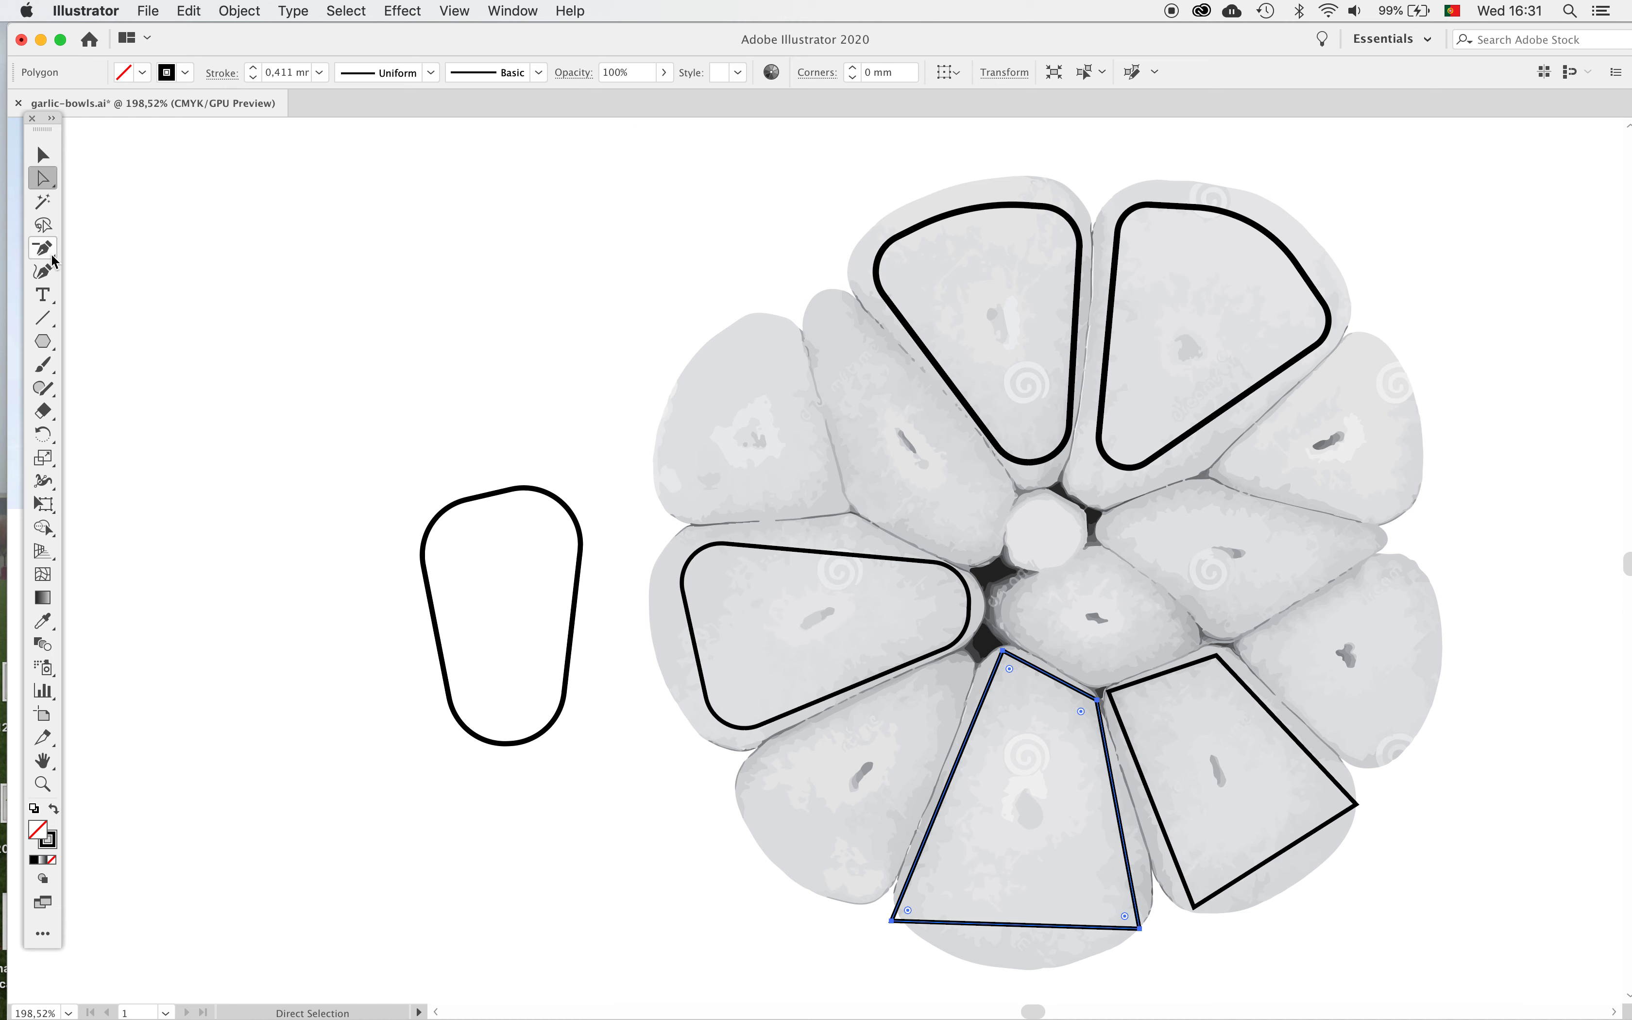
Add an anchor midway along the bottom clove outline's lower edge, undoing an accidental corner rounding
{"action": "left_click_drag", "start_coordinate": [48, 251], "coordinate": [94, 250]}
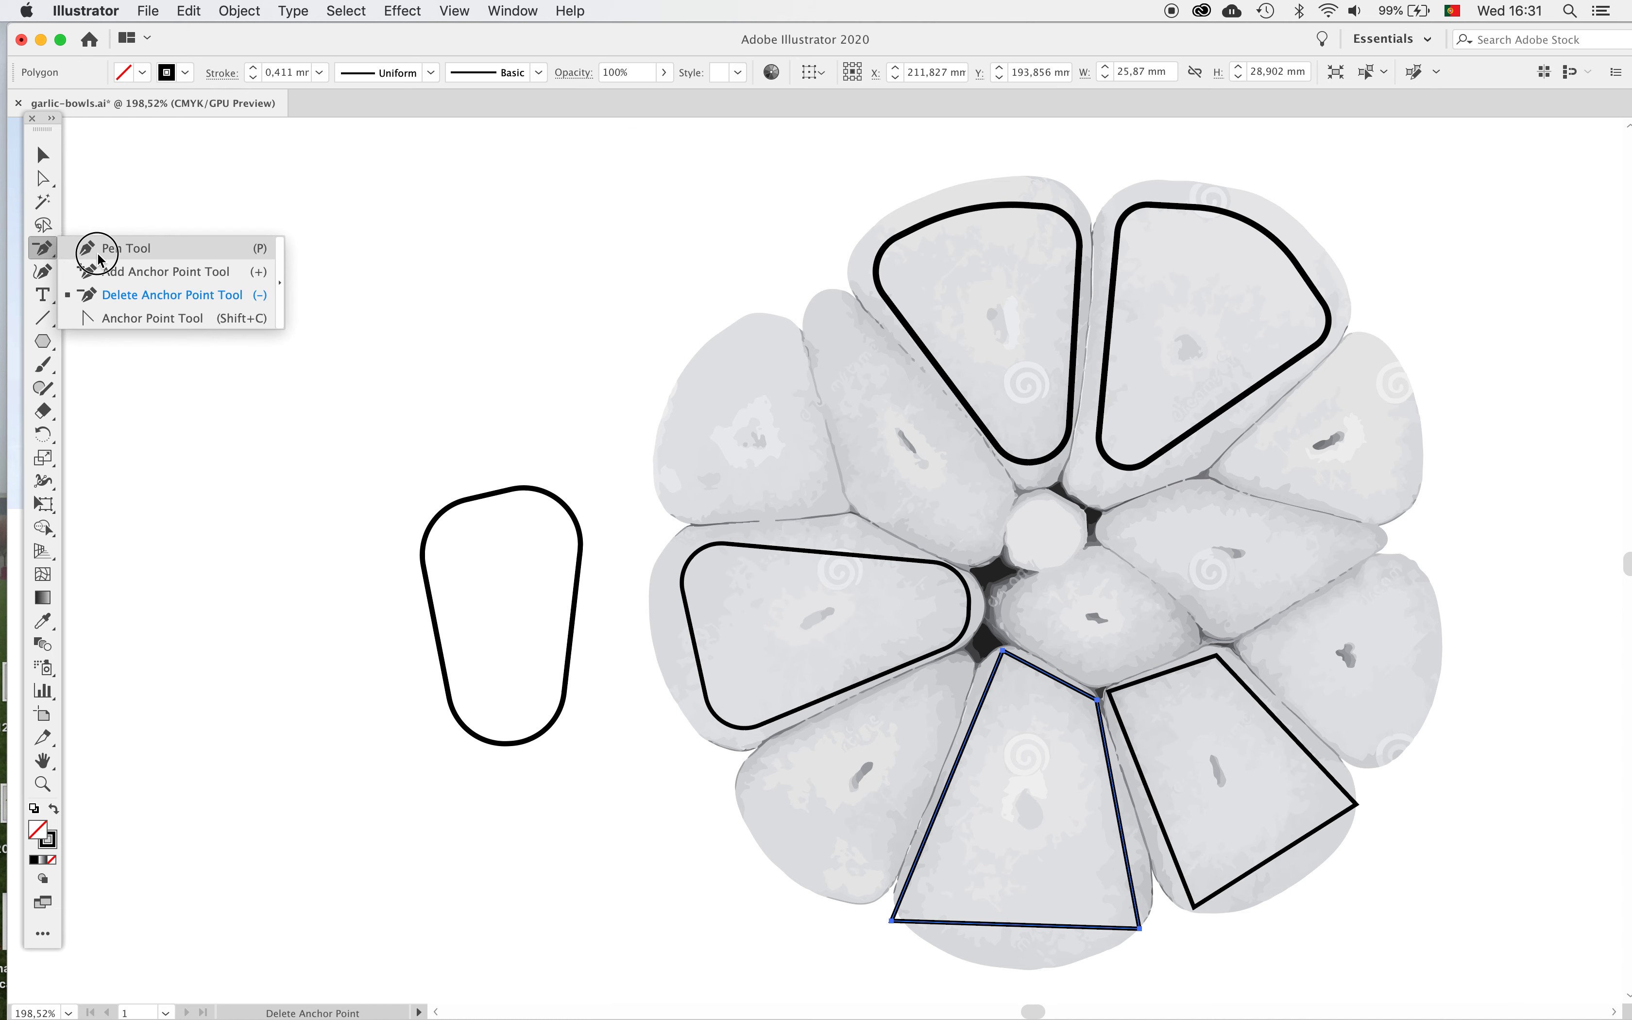
{"action": "left_click", "coordinate": [1016, 924]}
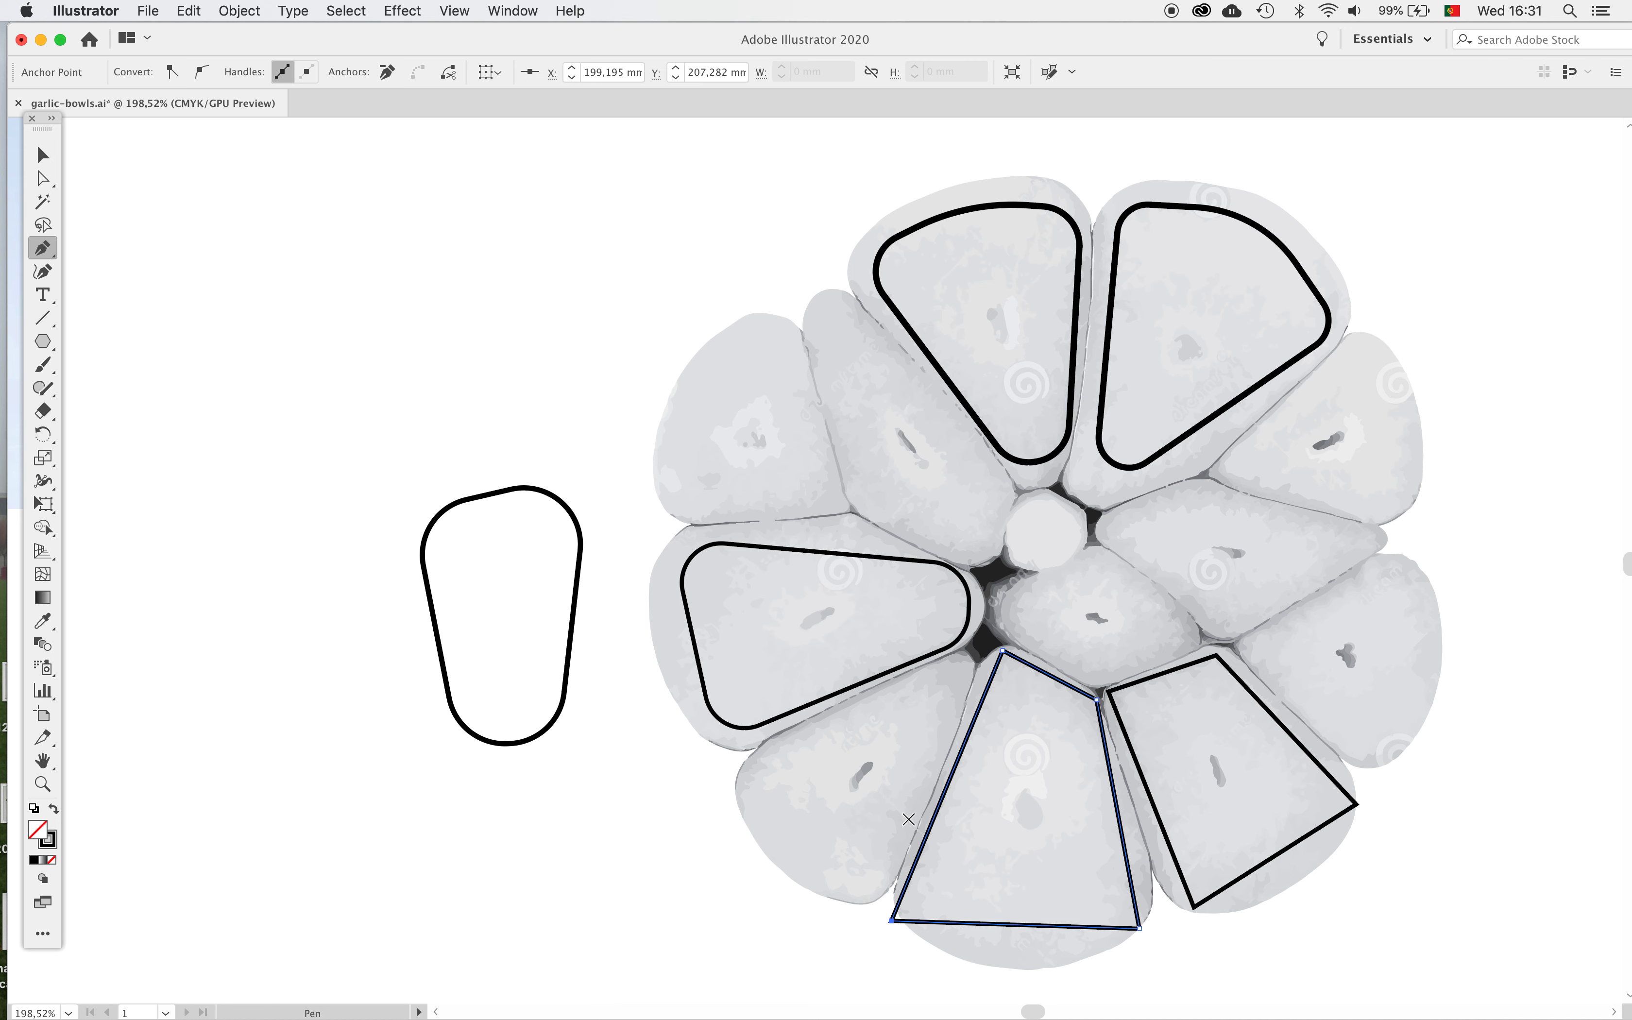
{"action": "left_click", "coordinate": [1021, 924]}
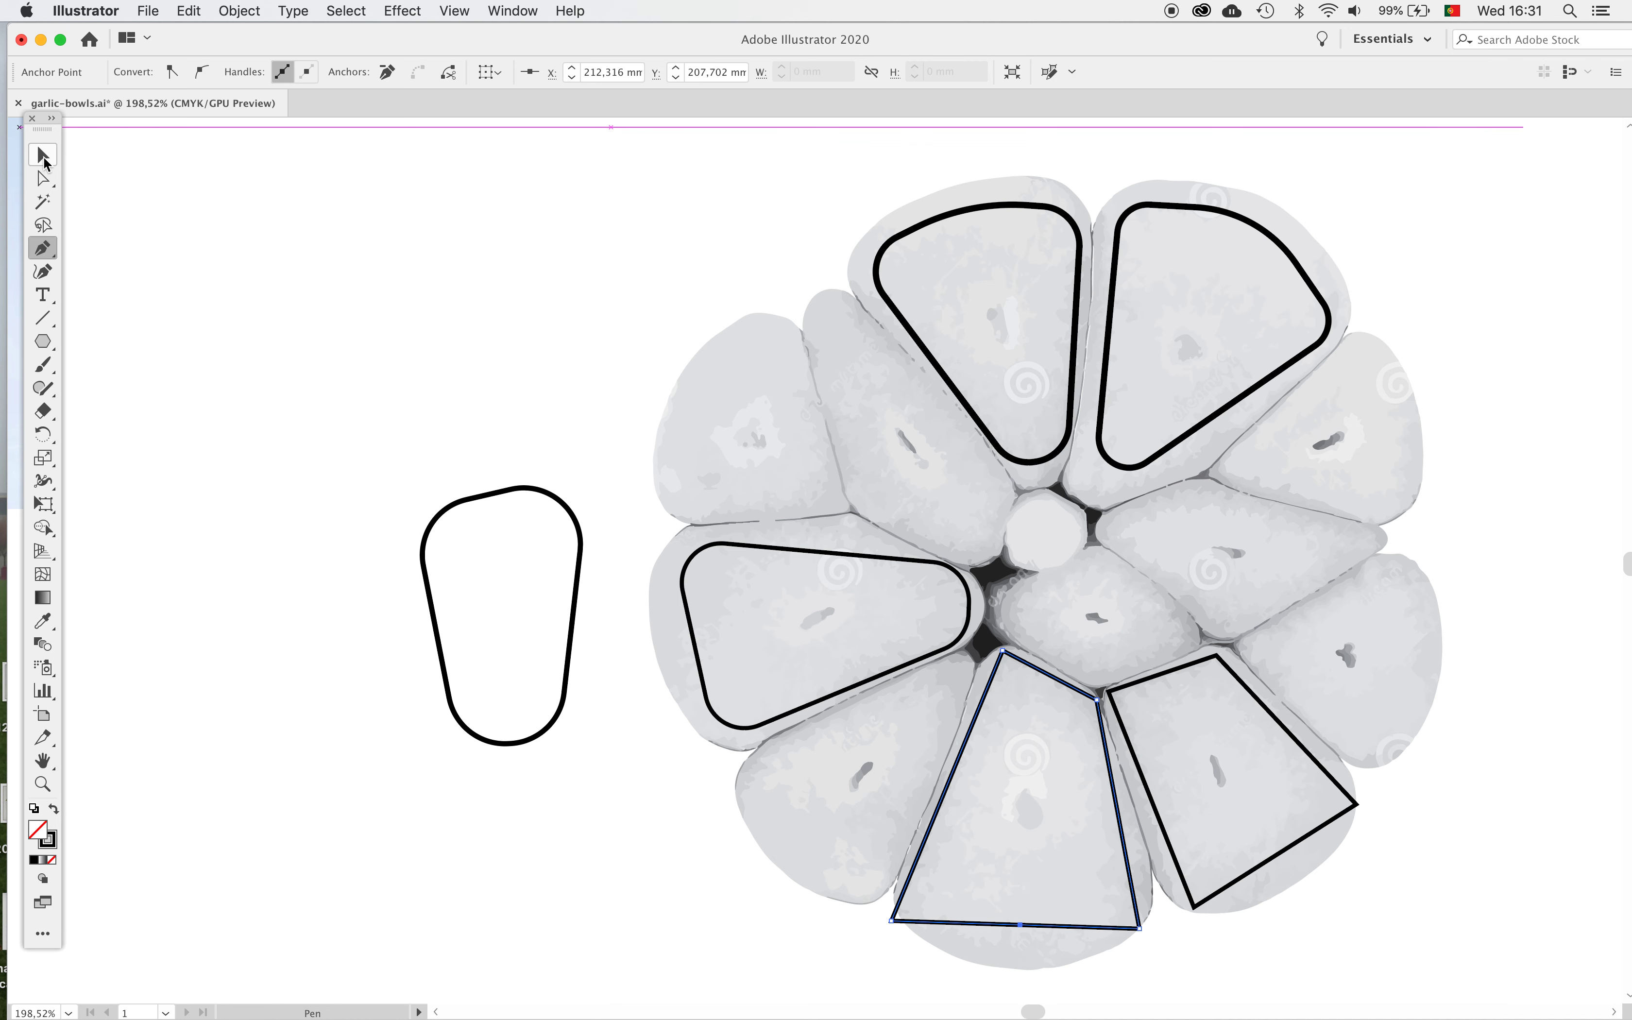
{"action": "double_click", "coordinate": [43, 155]}
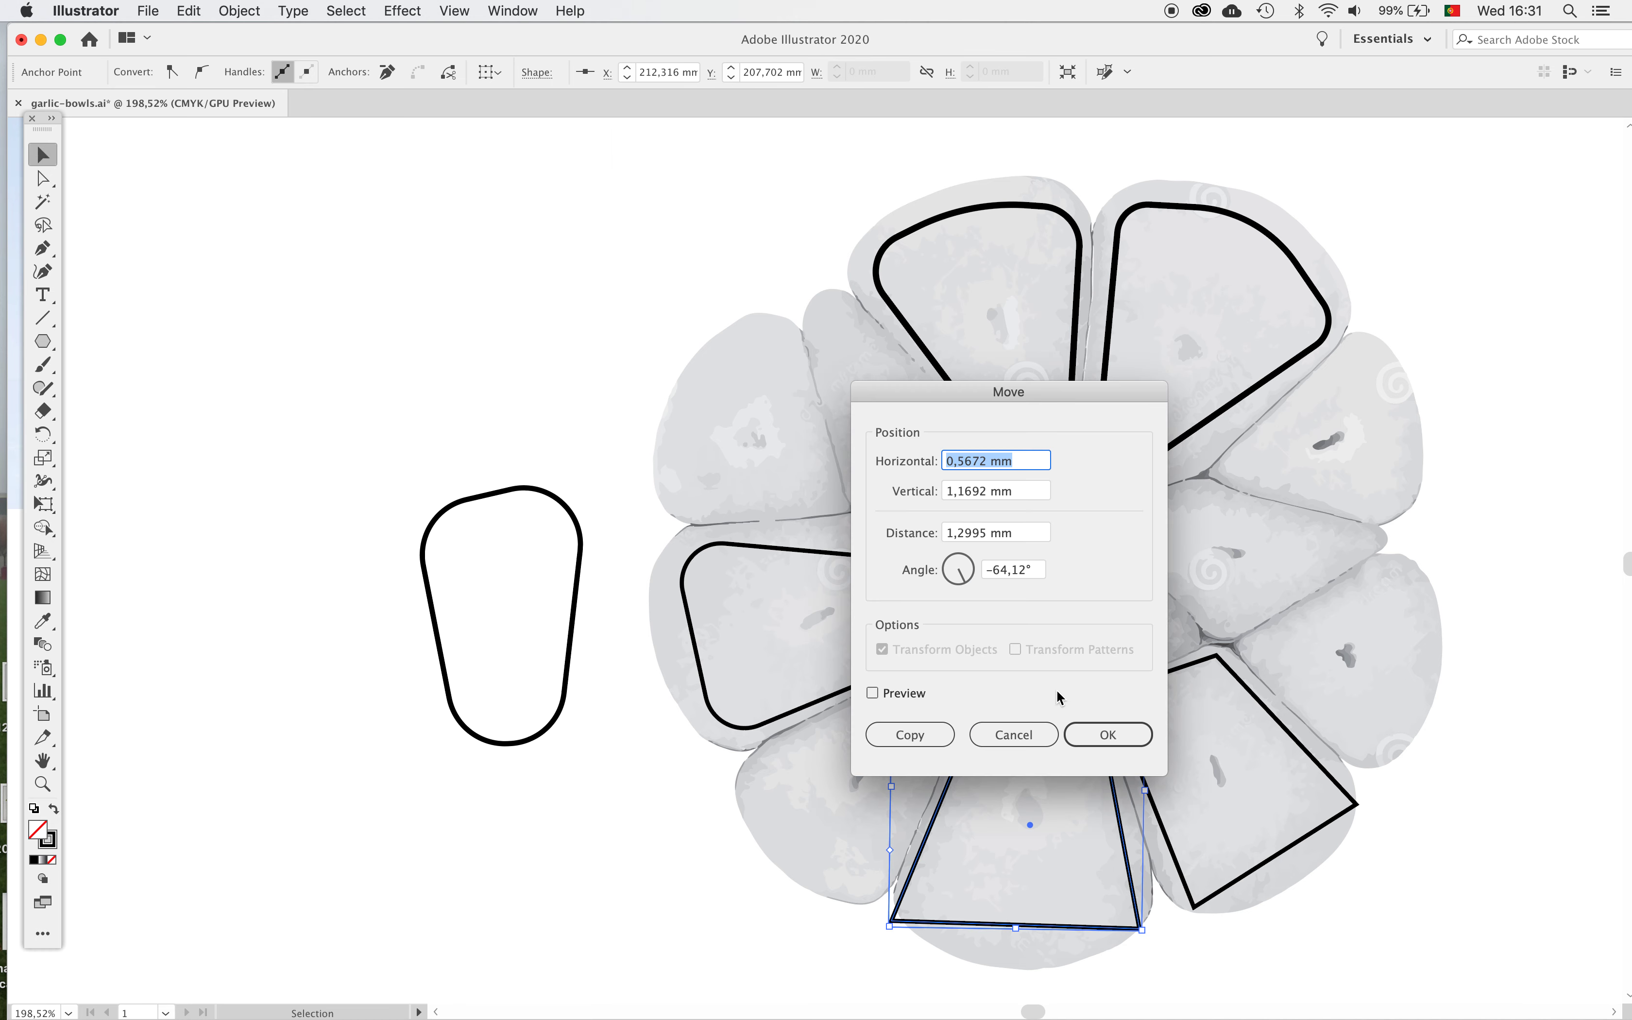
{"action": "left_click", "coordinate": [1023, 729]}
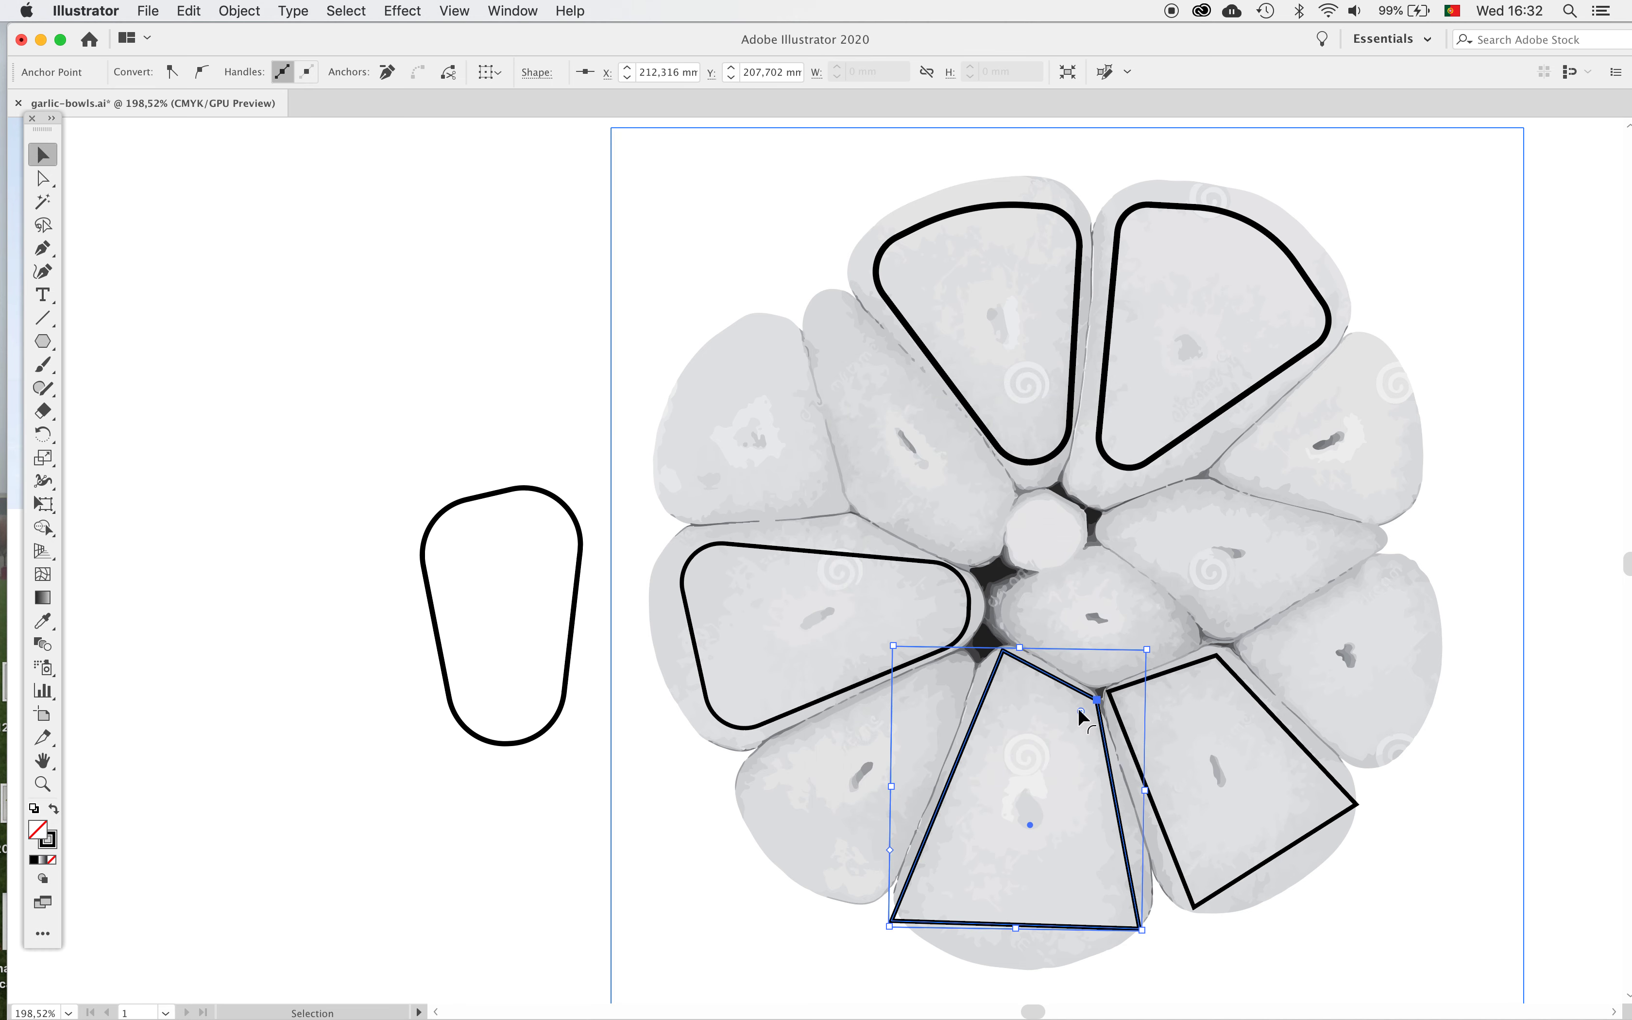
{"action": "left_click_drag", "start_coordinate": [1078, 721], "coordinate": [1073, 749]}
{"action": "key", "text": "ctrl+z"}
Pull the new bottom point down about 2.76 mm to follow the clove's curved base
{"action": "left_click", "coordinate": [42, 178]}
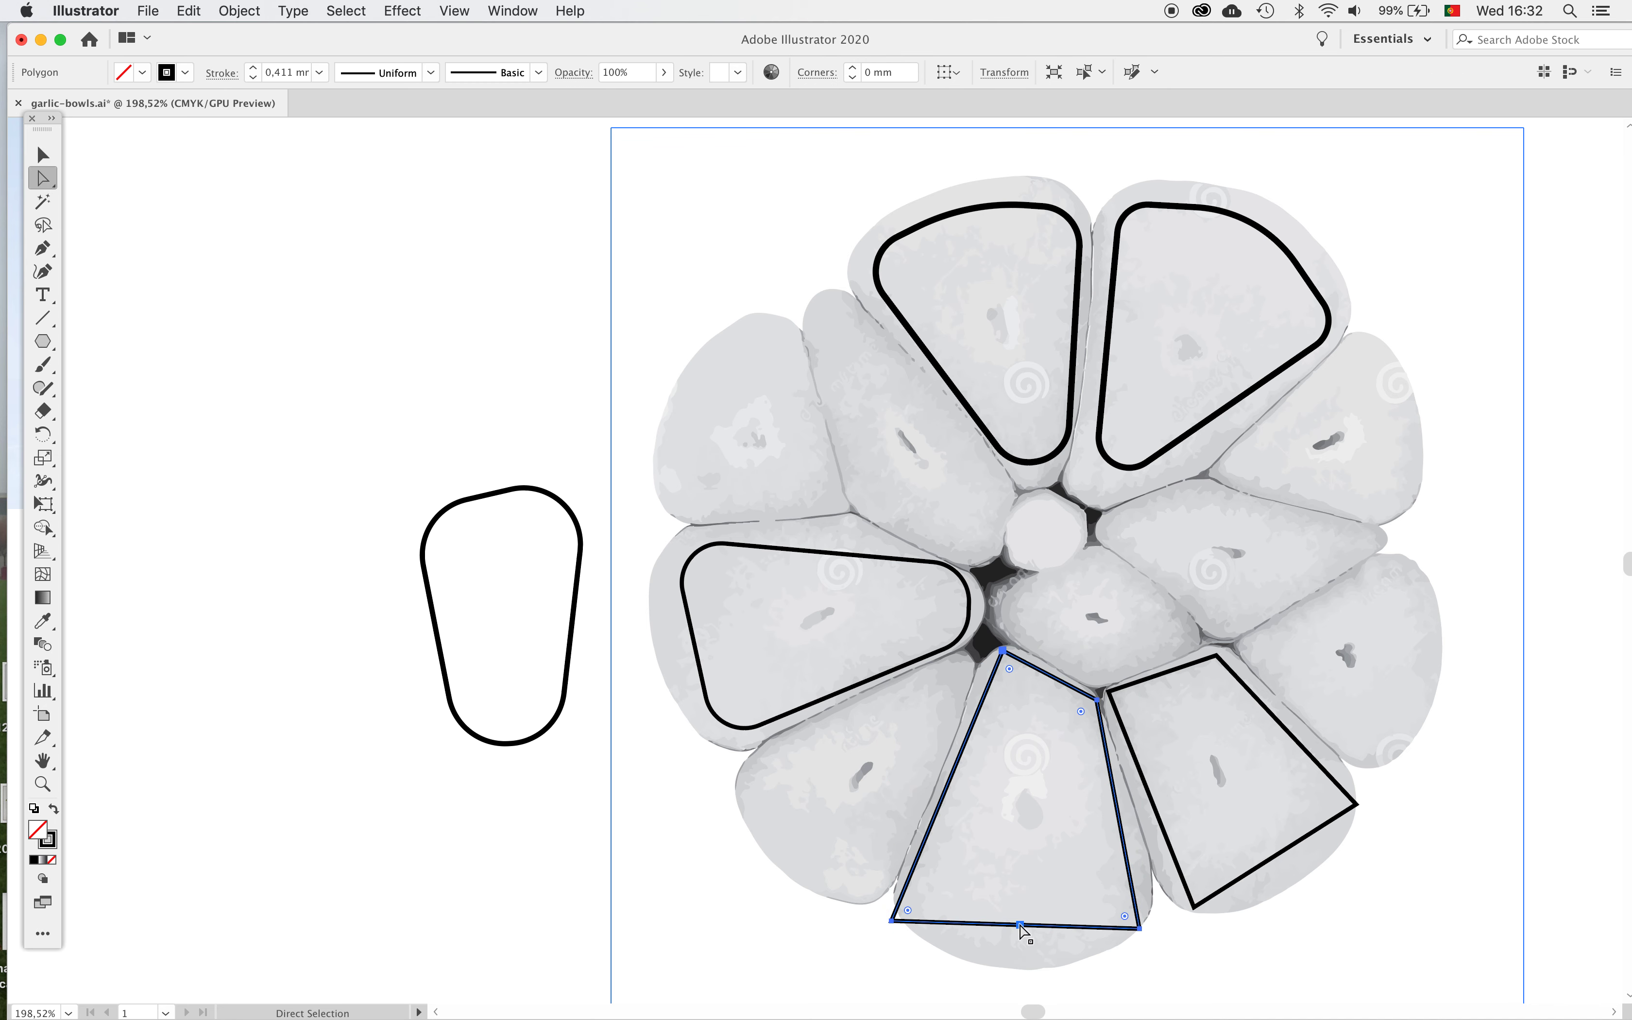
{"action": "key", "text": "ctrl"}
{"action": "left_click_drag", "start_coordinate": [1019, 926], "coordinate": [1020, 951]}
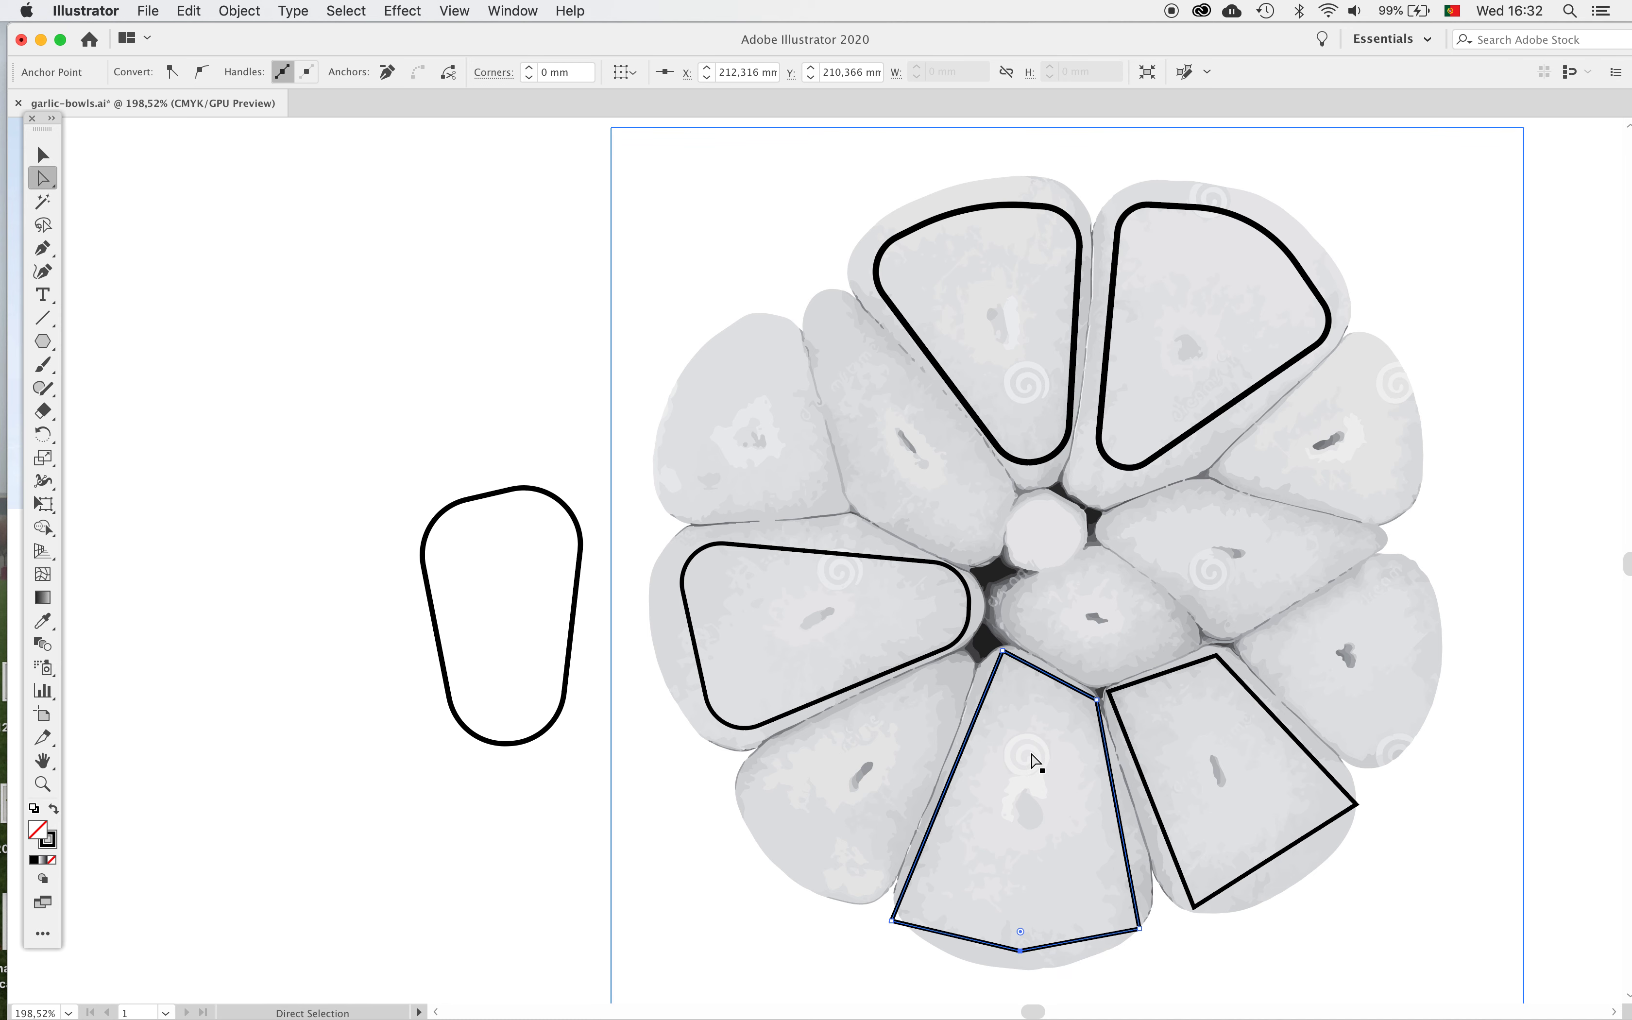
{"action": "left_click", "coordinate": [623, 863]}
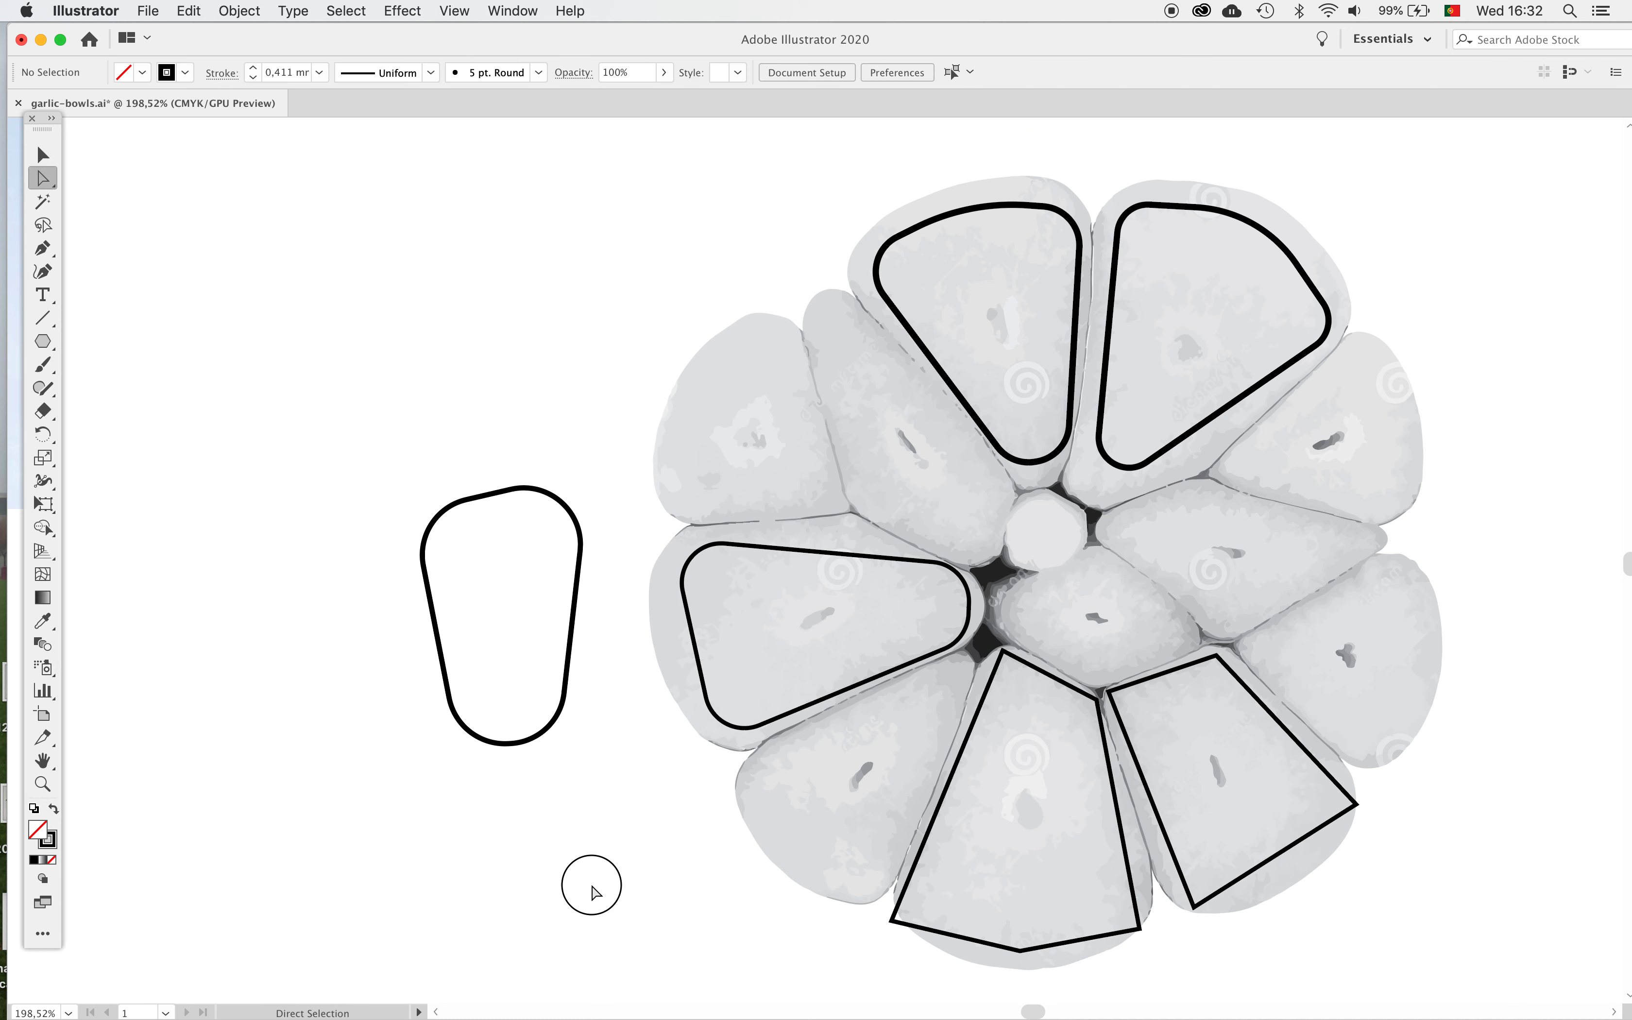
{"action": "left_click", "coordinate": [1058, 683]}
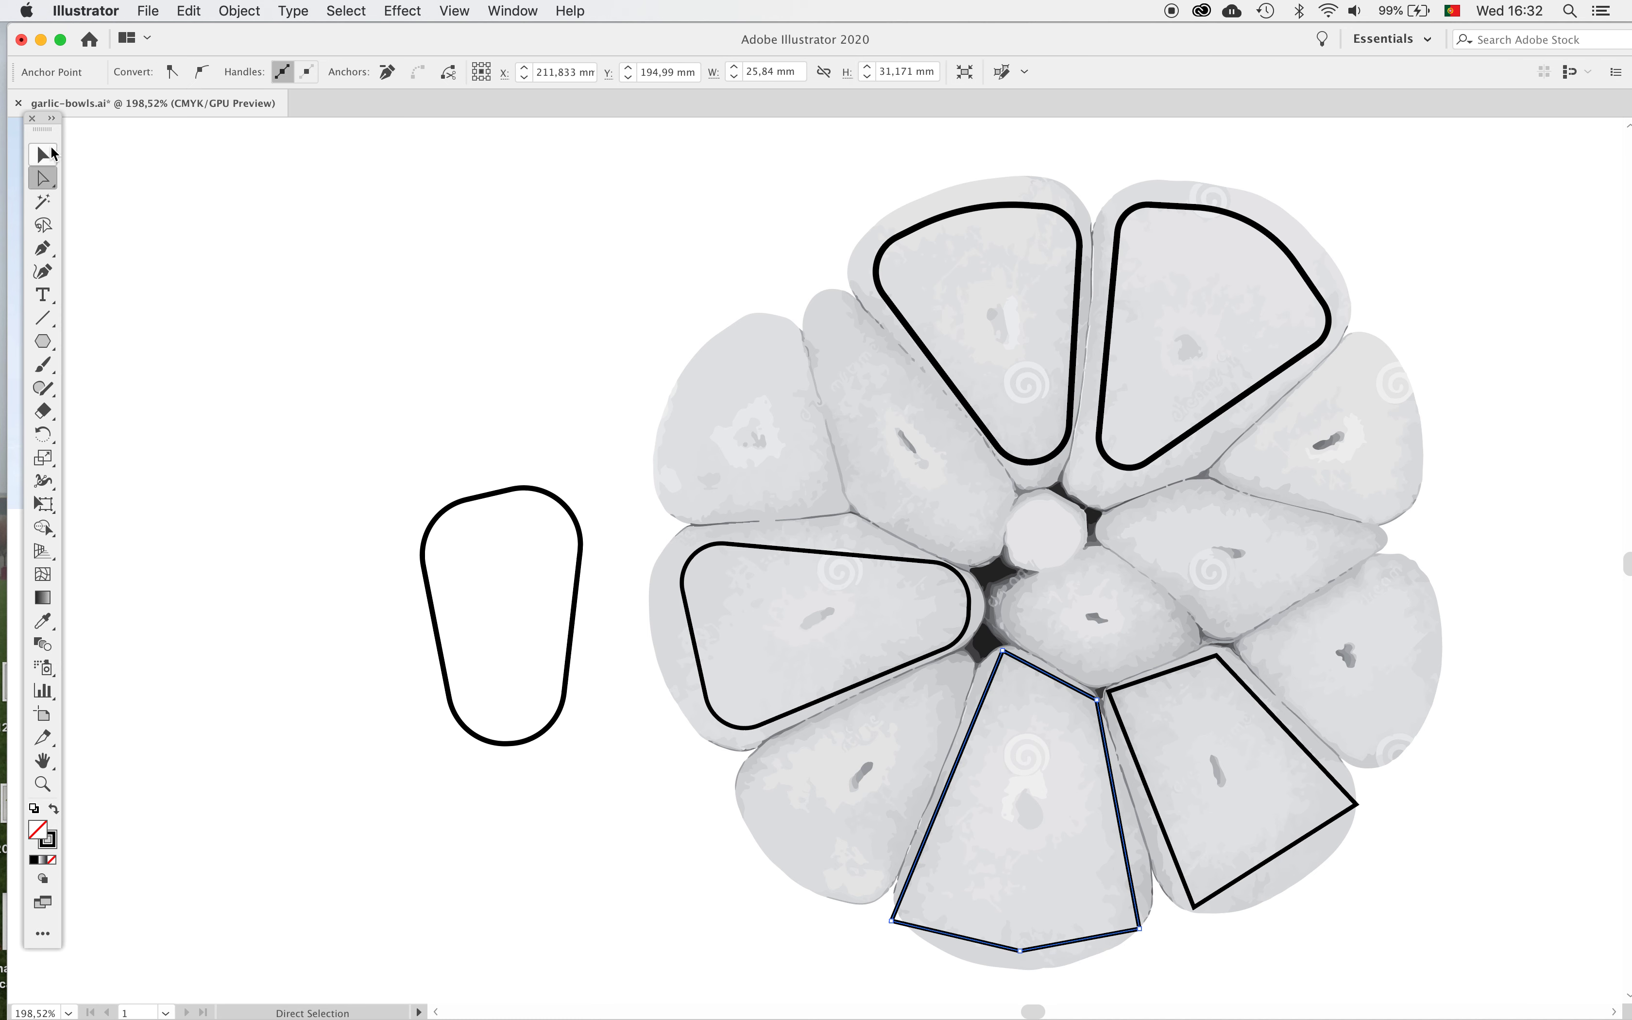
{"action": "left_click", "coordinate": [52, 156]}
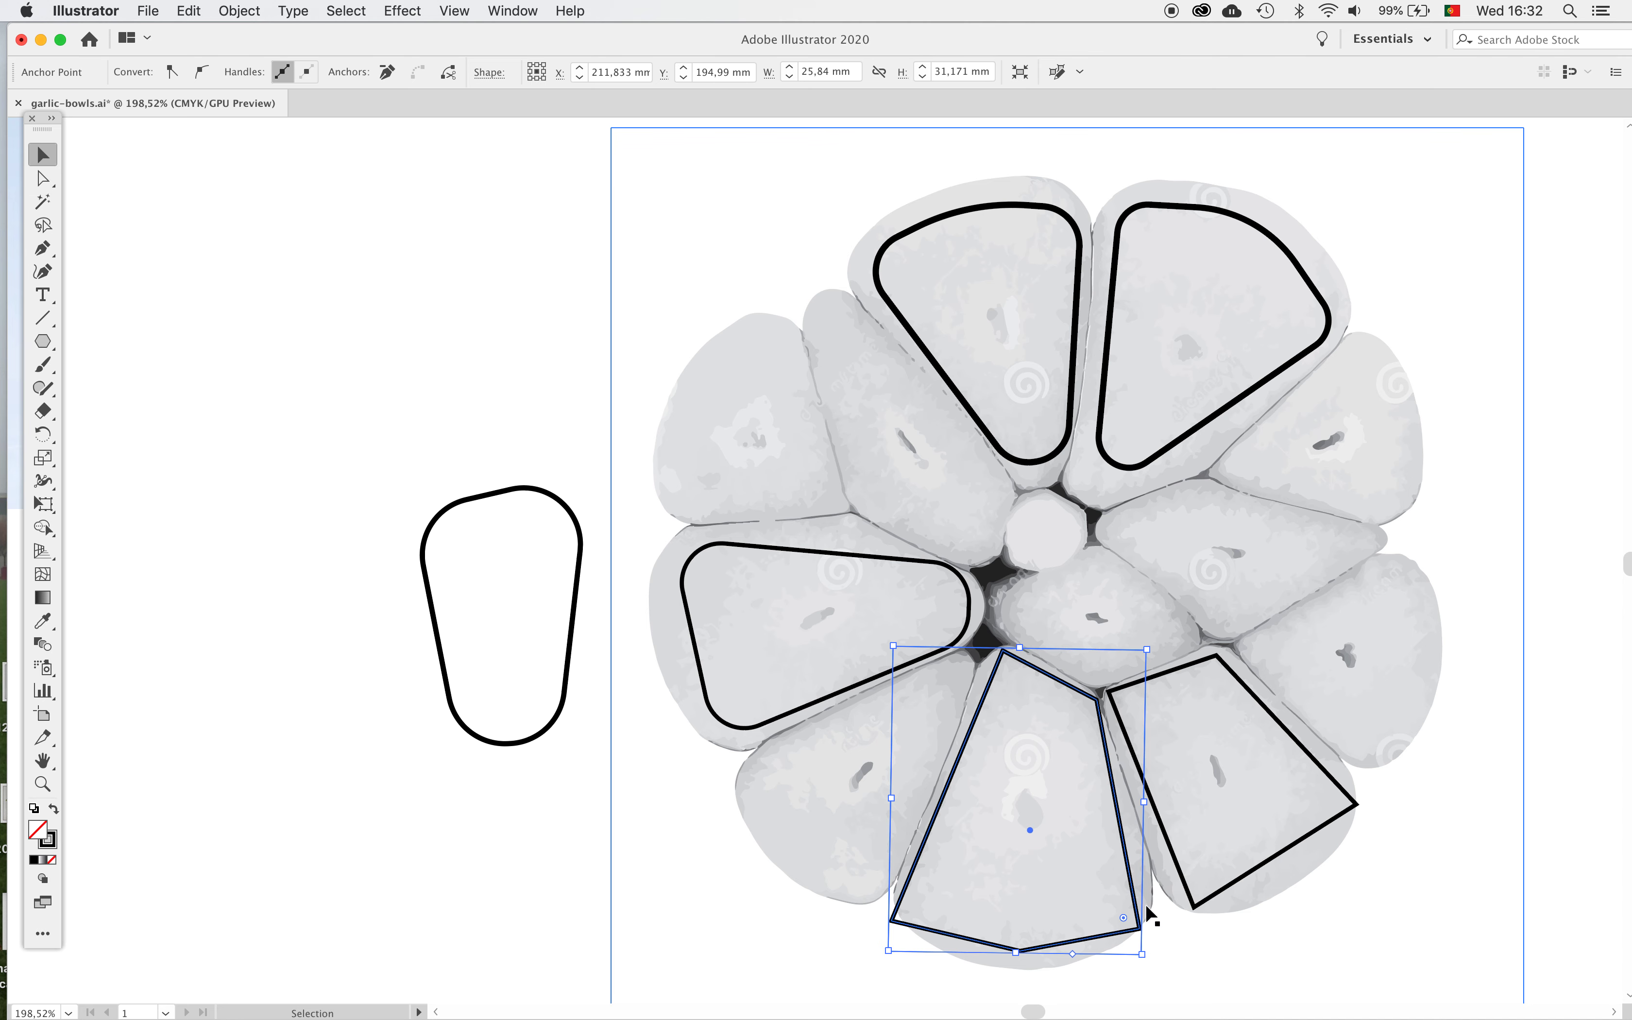
Drag the bottom-centre outline's corner widget until its corners are rounded to about 14.4 mm
{"action": "left_click_drag", "start_coordinate": [1123, 919], "coordinate": [1101, 875]}
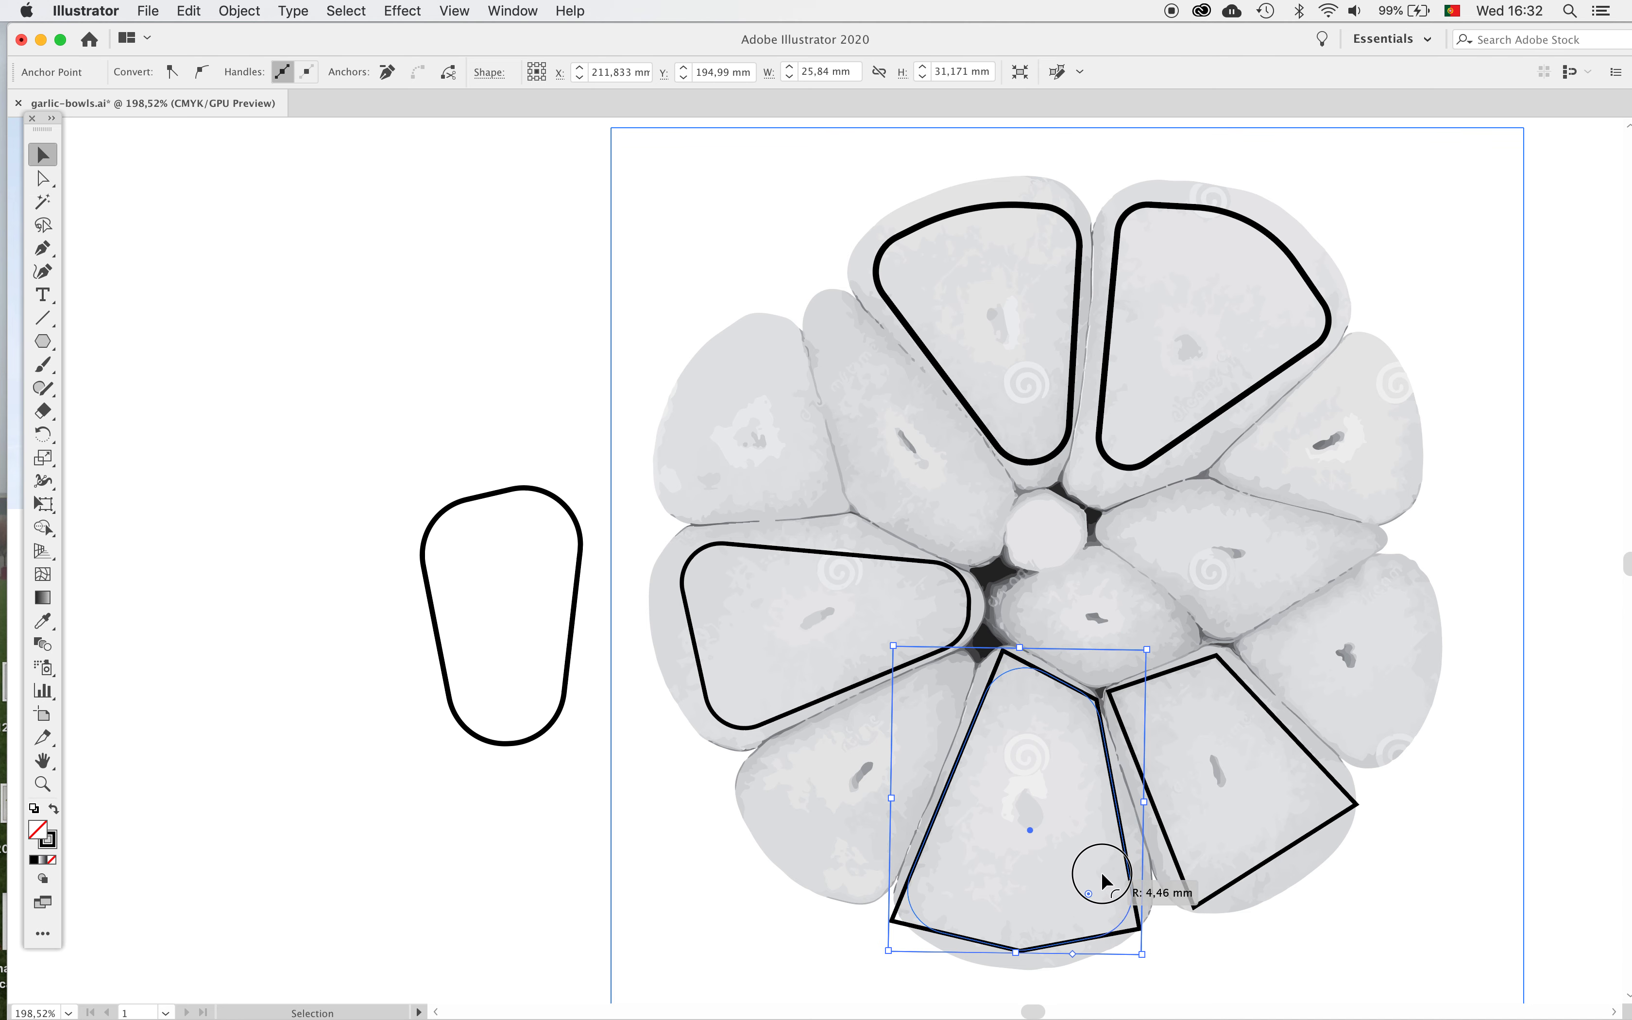
{"action": "left_click", "coordinate": [1177, 940]}
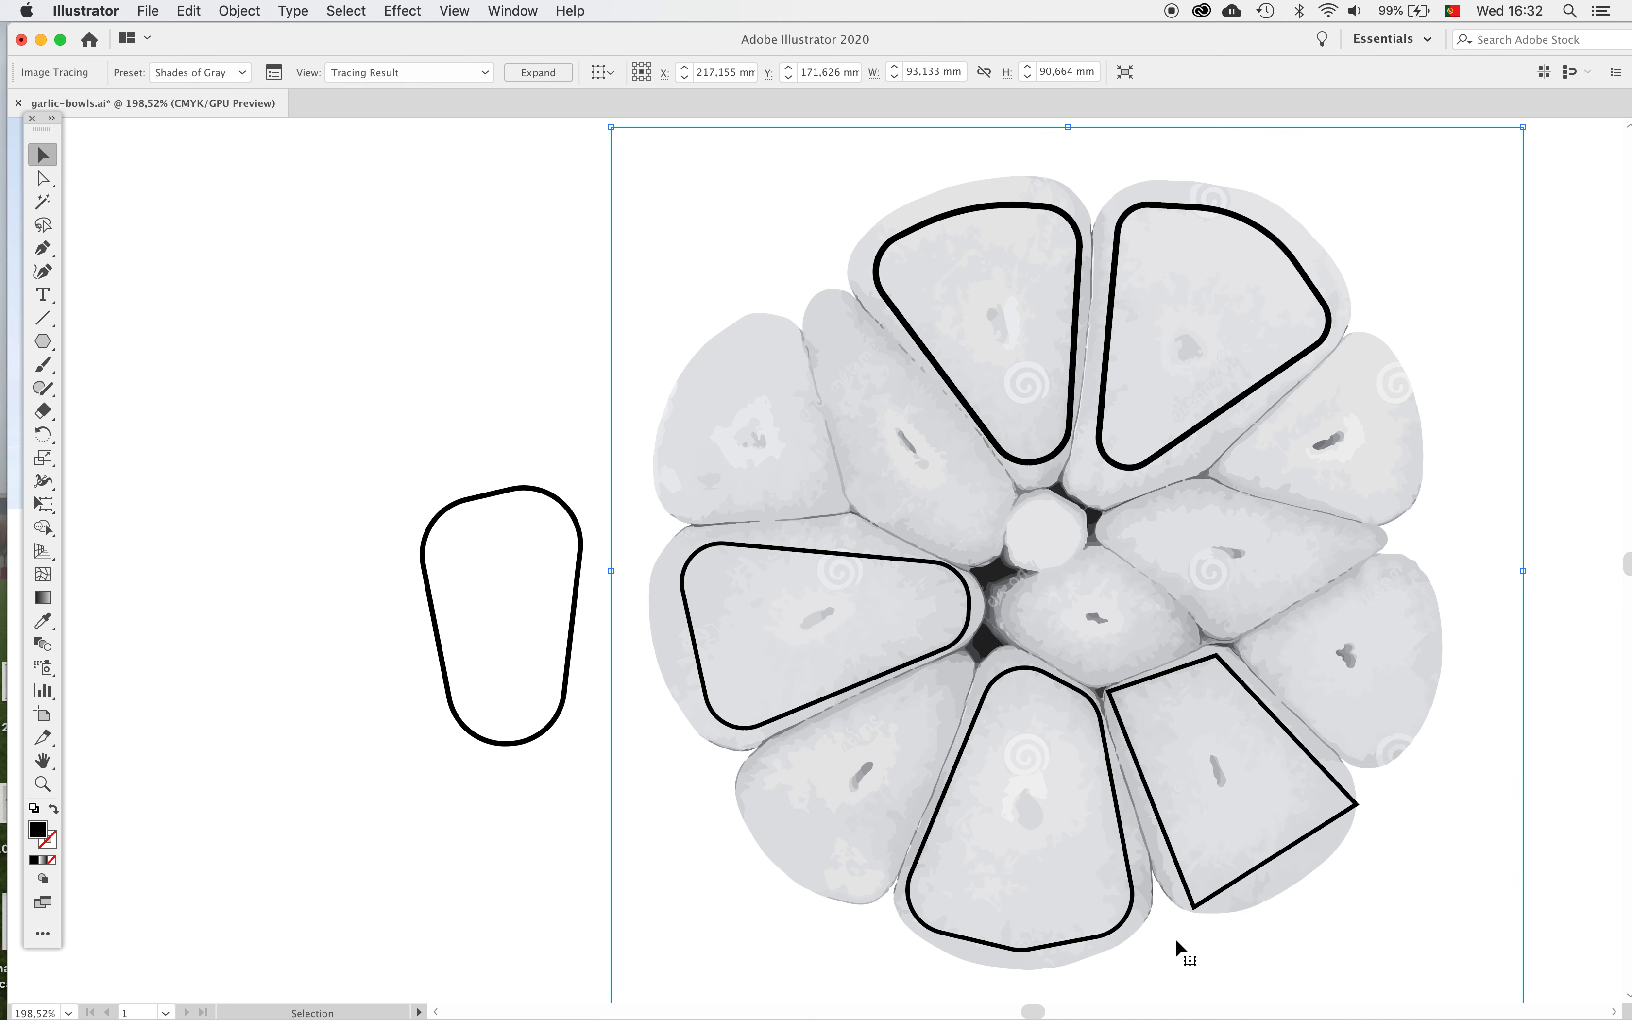
{"action": "left_click", "coordinate": [1019, 953]}
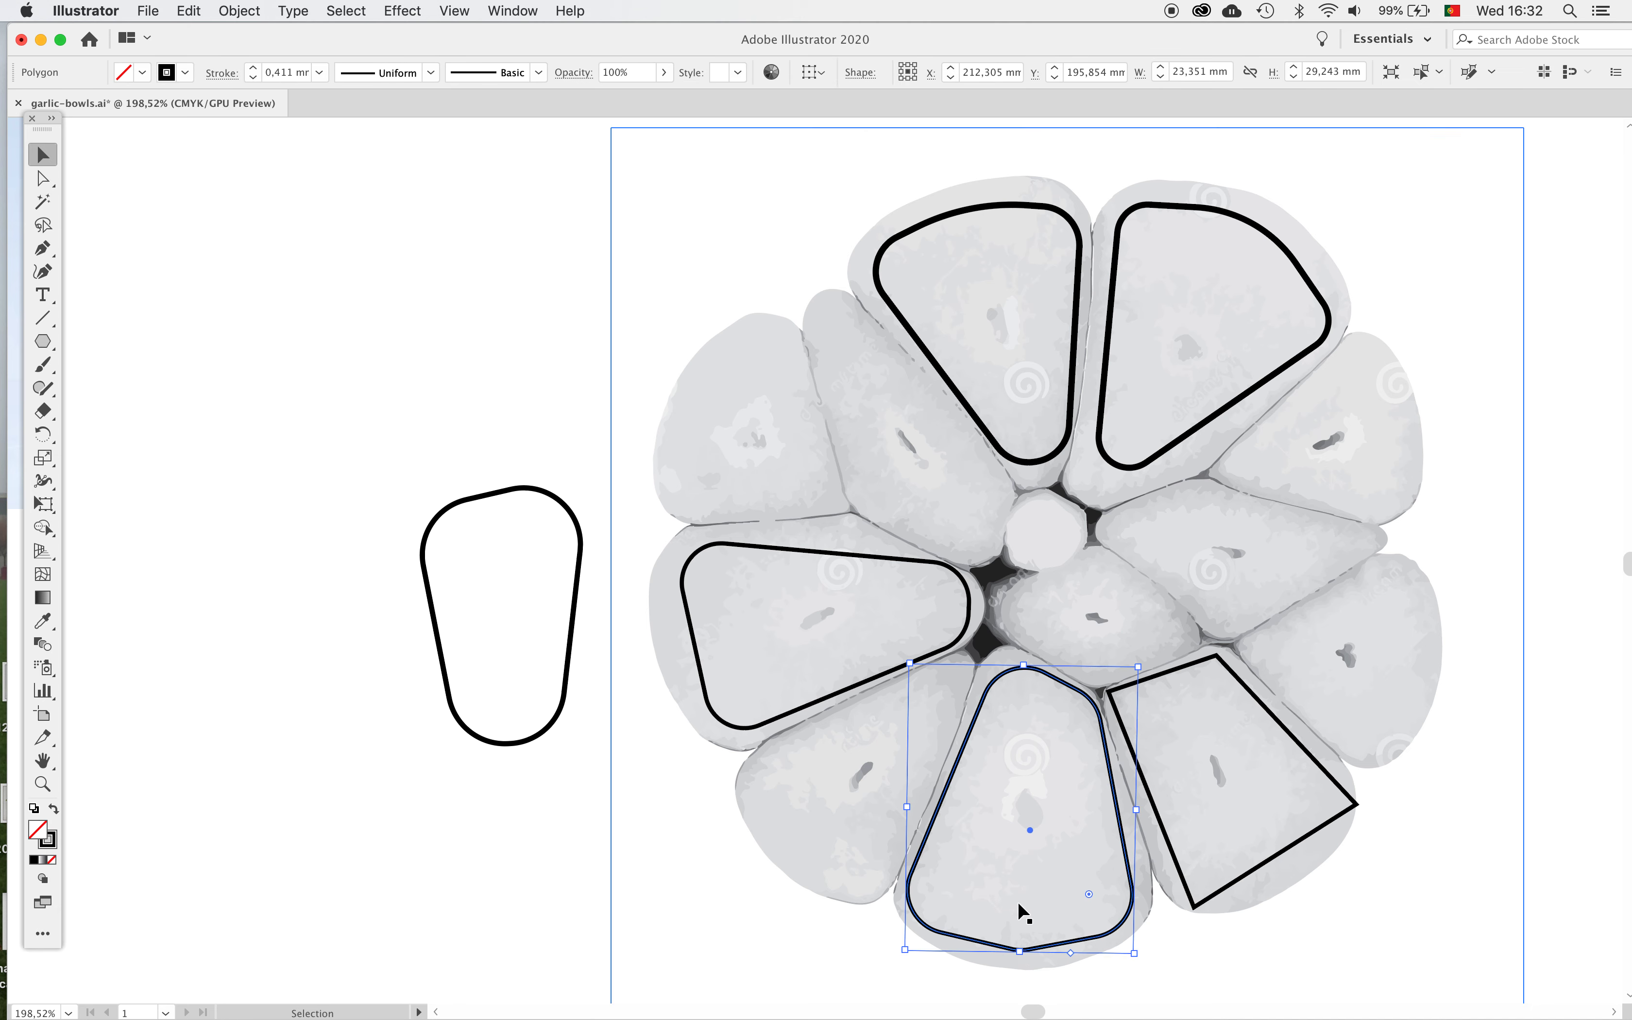
{"action": "left_click", "coordinate": [40, 178]}
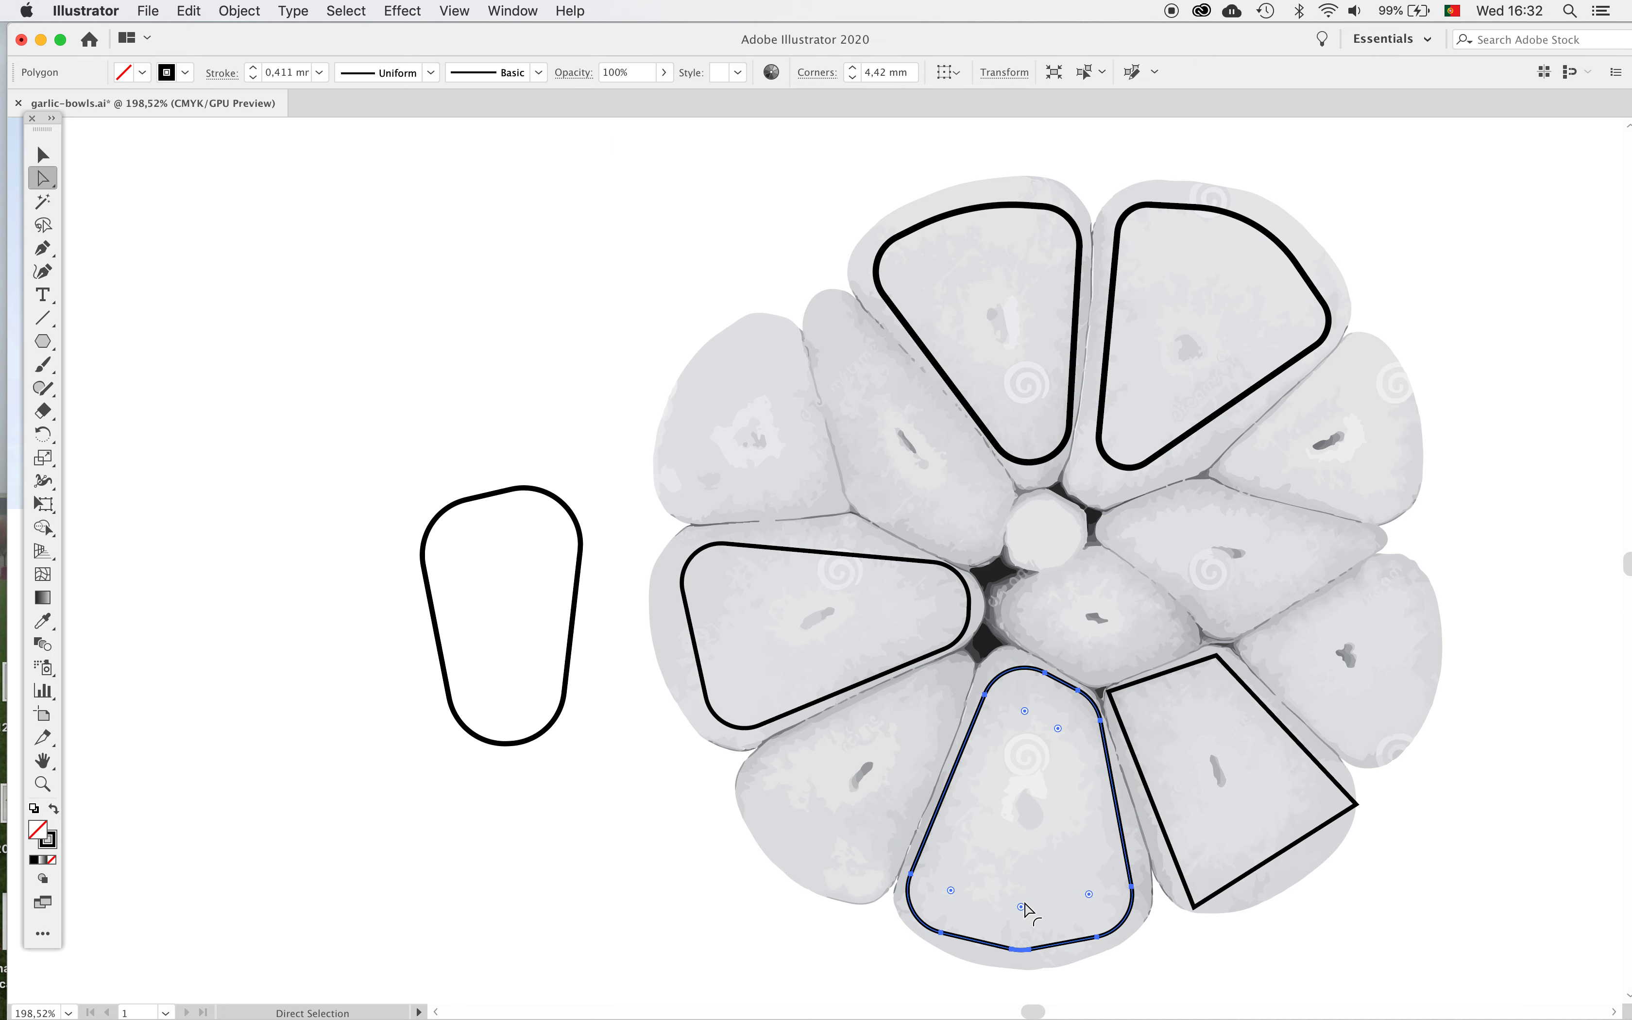
{"action": "left_click_drag", "start_coordinate": [1021, 909], "coordinate": [1021, 886]}
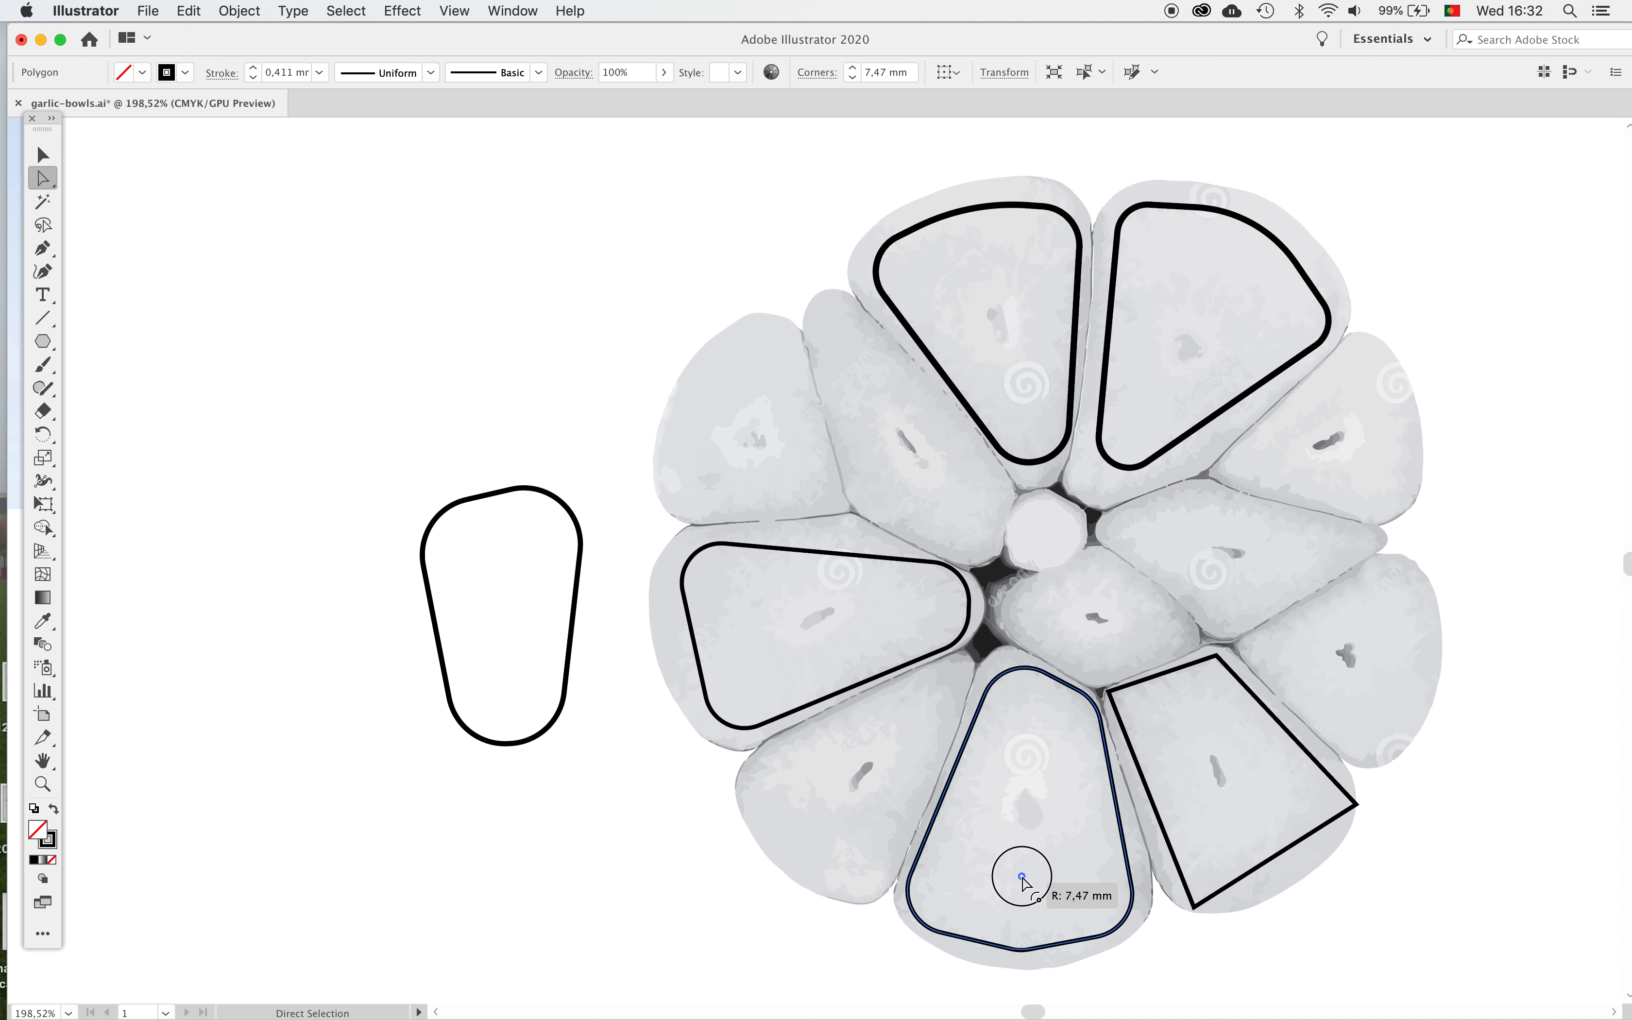
{"action": "left_click_drag", "start_coordinate": [1022, 886], "coordinate": [1023, 817]}
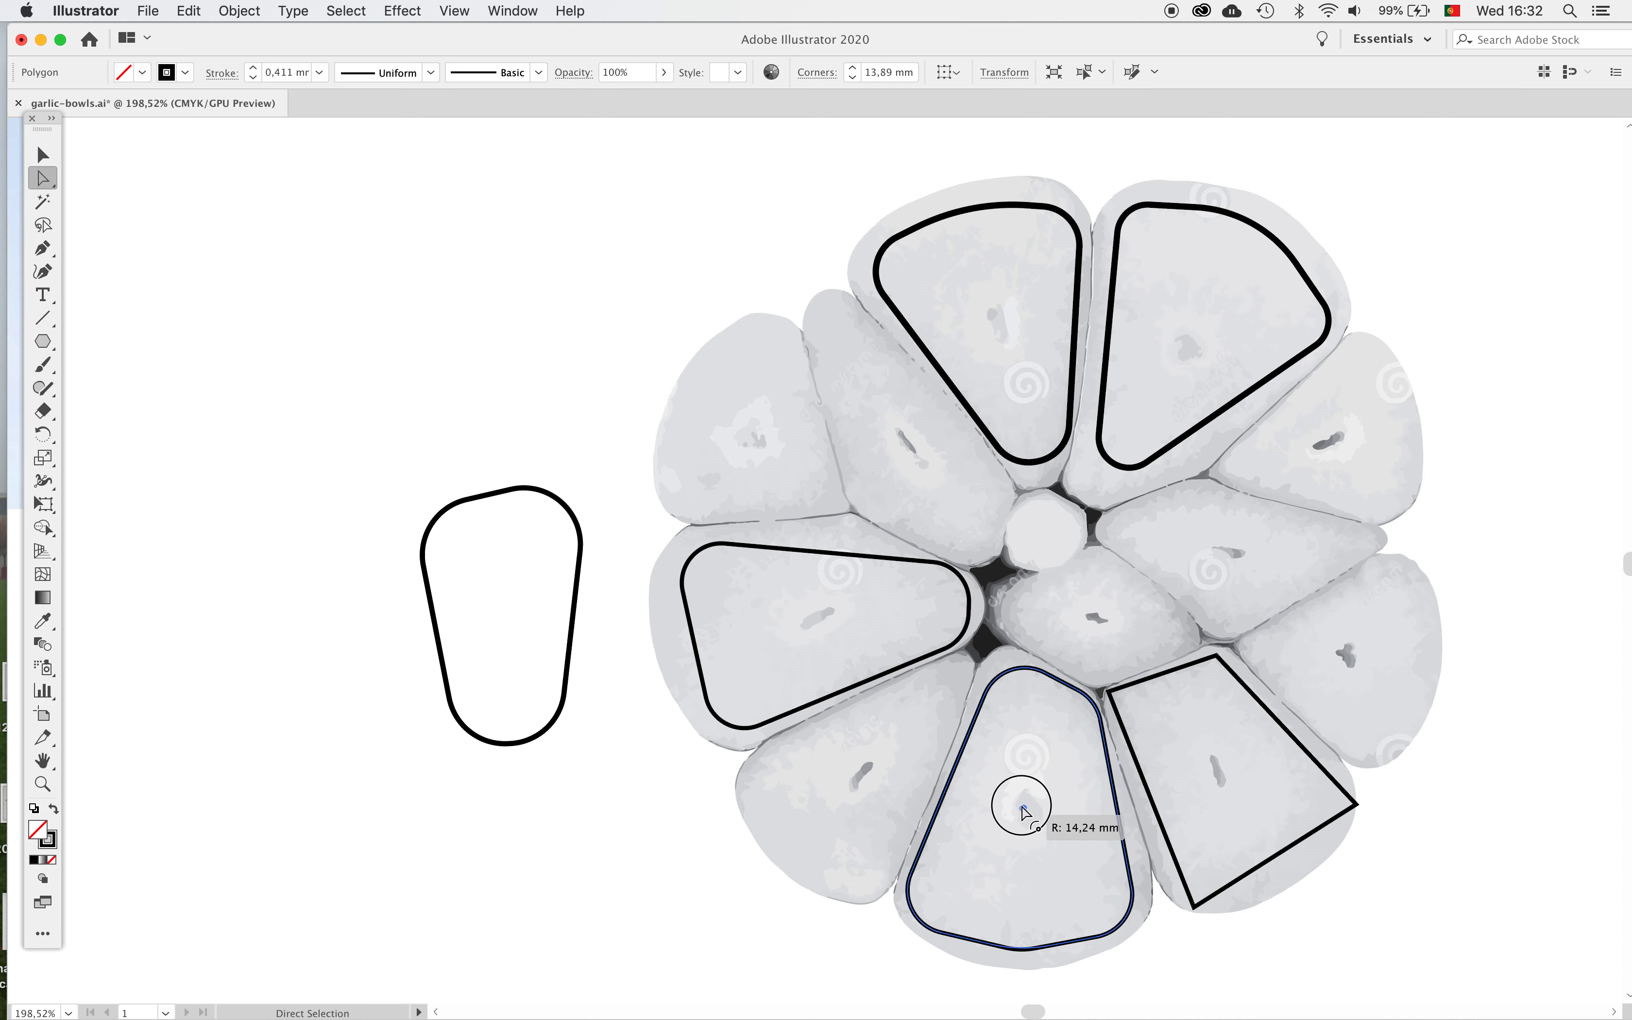
{"action": "scroll", "coordinate": [1024, 816], "scroll_direction": "up", "scroll_amount": 3}
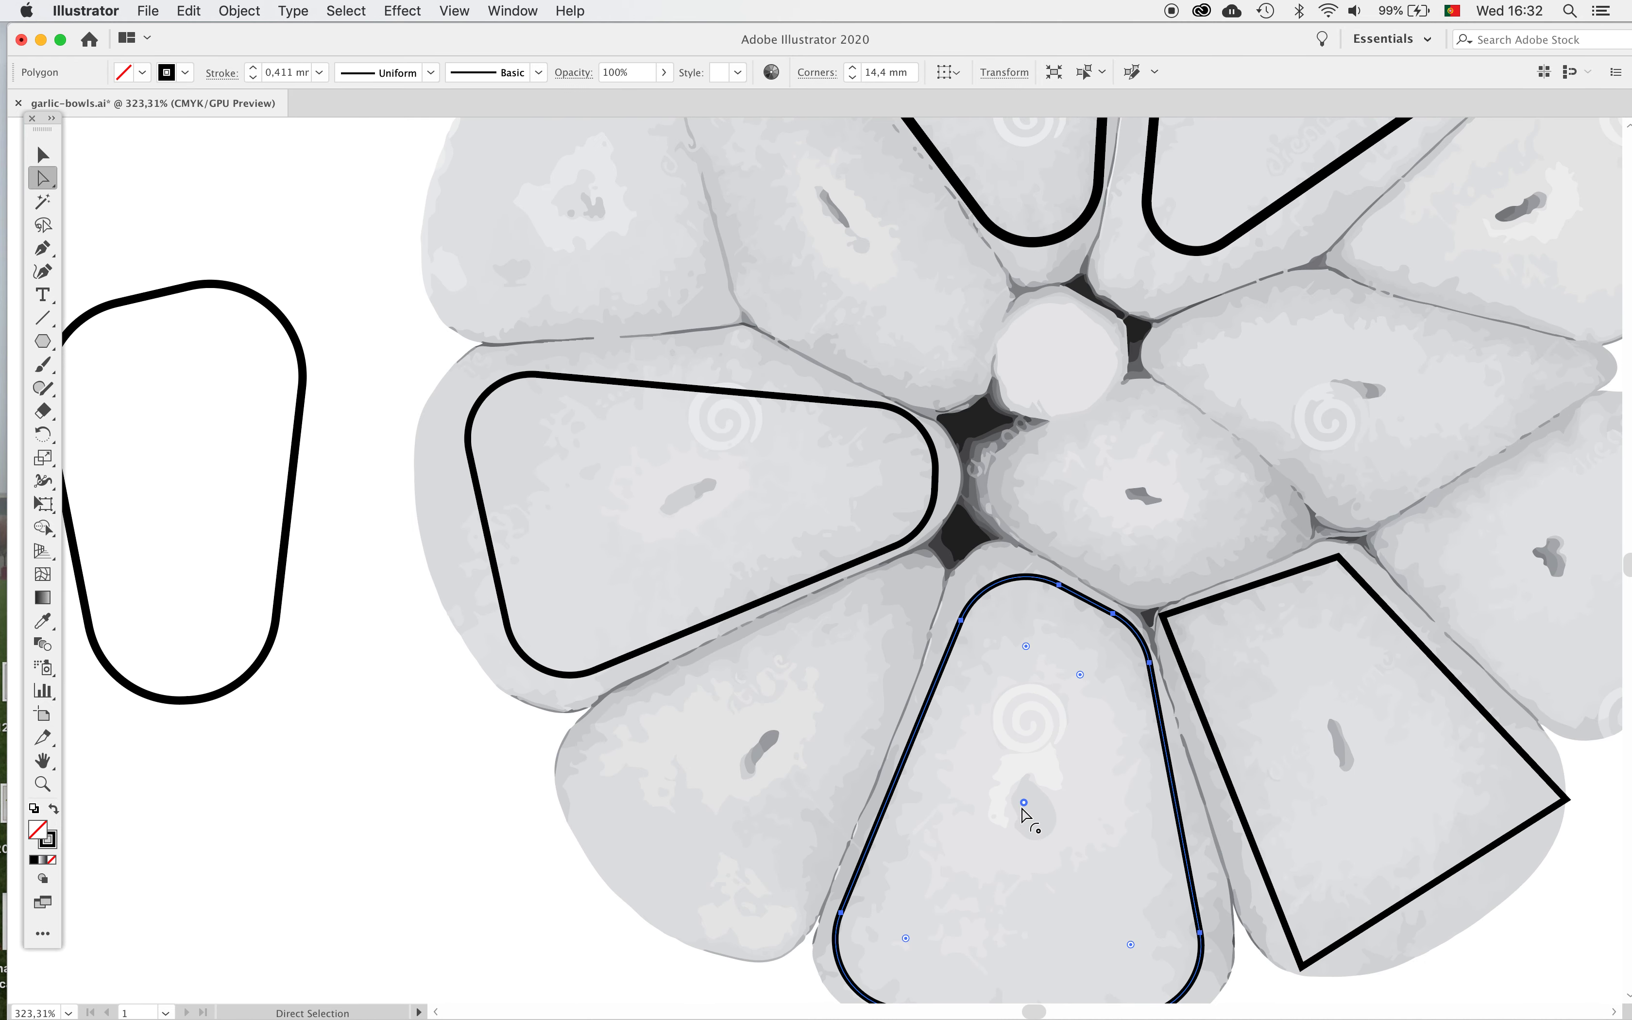
Undo the corner rounding so the bottom-centre clove outline has sharp corners again
{"action": "scroll", "coordinate": [1024, 817], "scroll_direction": "up", "scroll_amount": 3}
{"action": "left_click", "coordinate": [911, 712]}
{"action": "key", "text": "super+z"}
{"action": "key", "text": "super+z"}
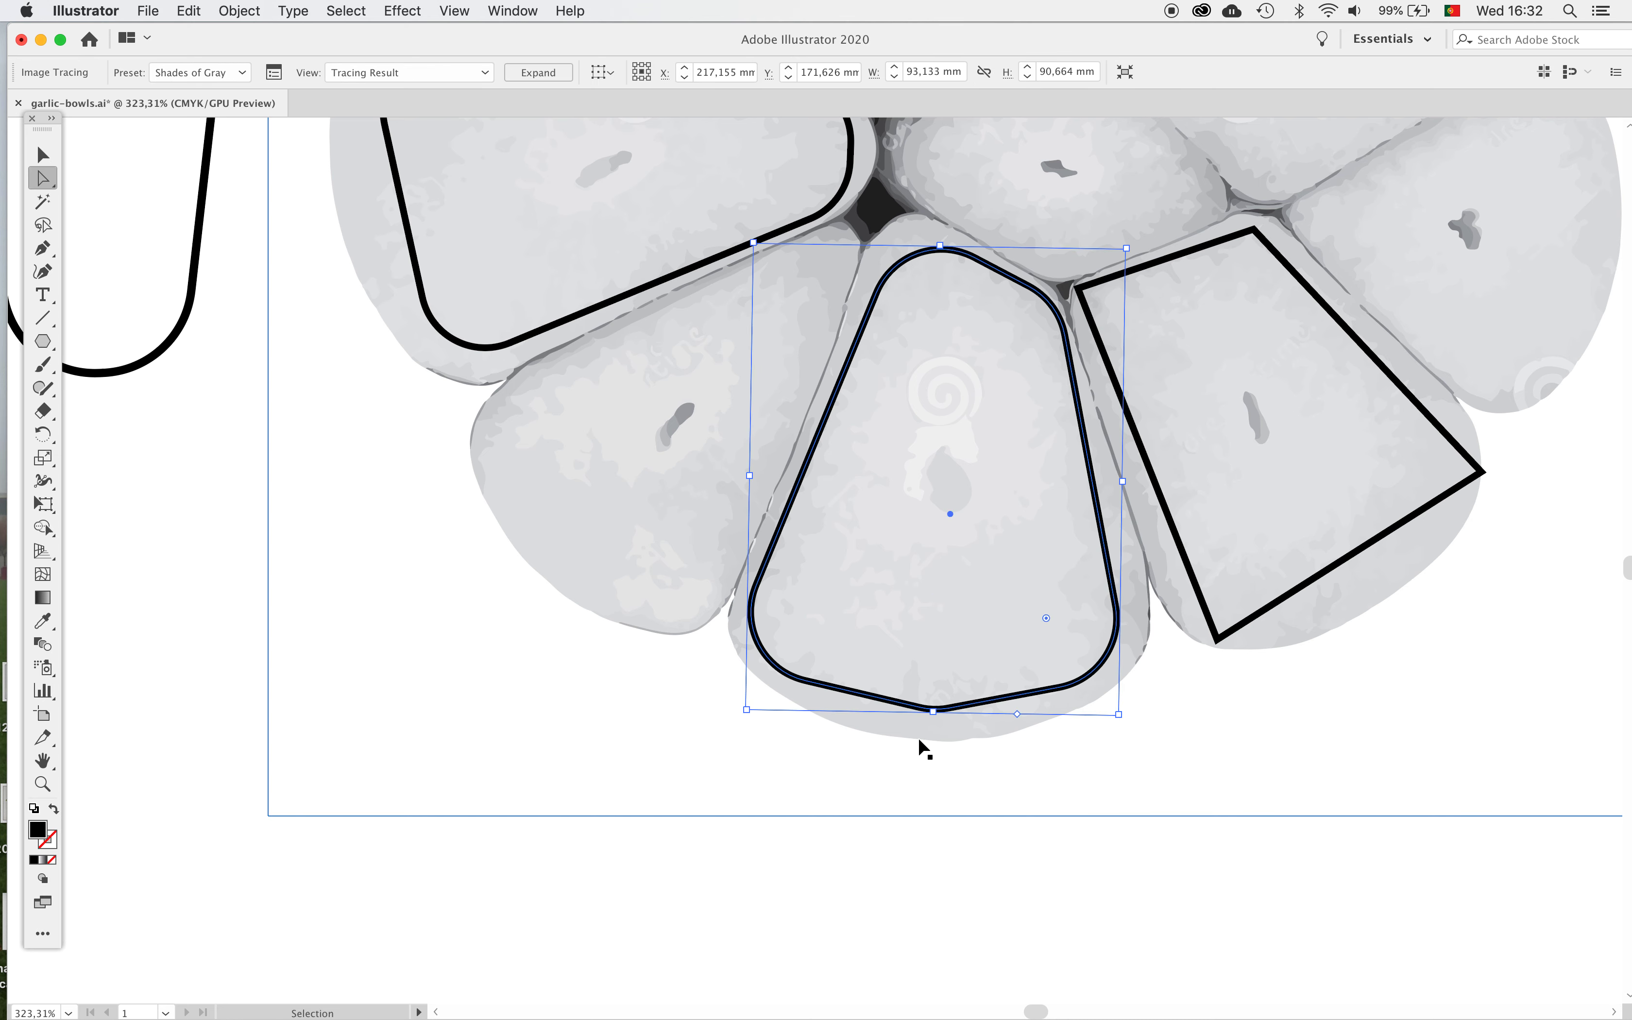
{"action": "key", "text": "super+z"}
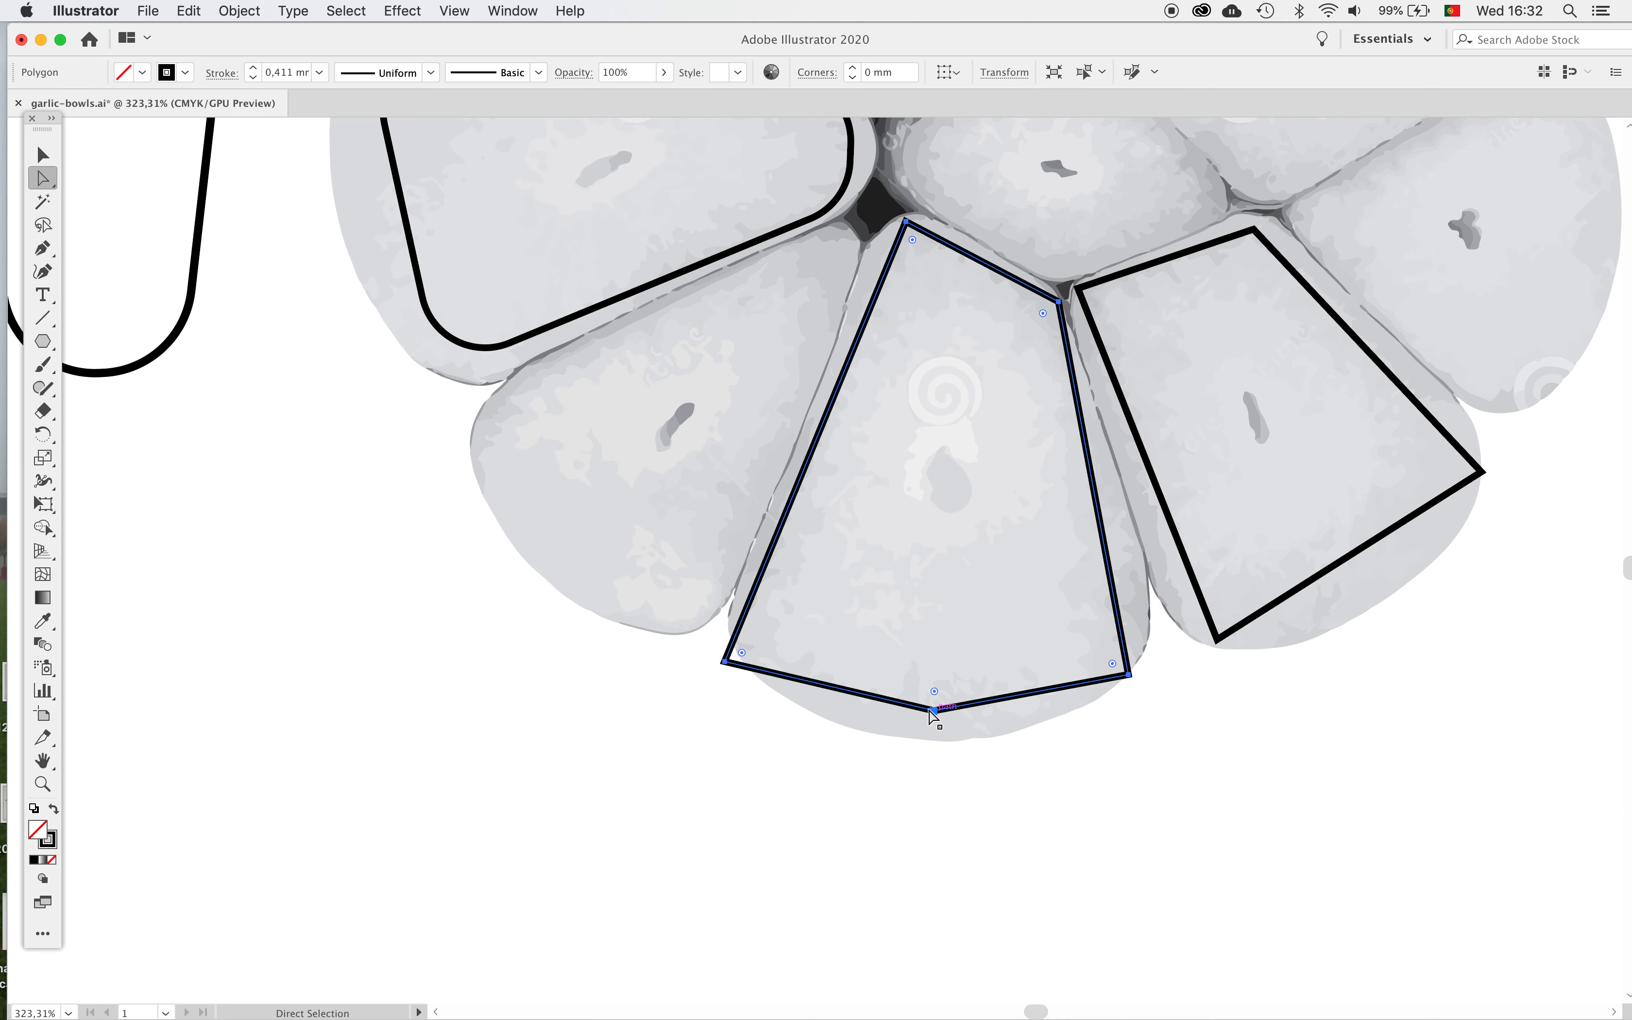
Round only the outline's bottom anchor to about 9.6 mm
{"action": "left_click", "coordinate": [934, 711]}
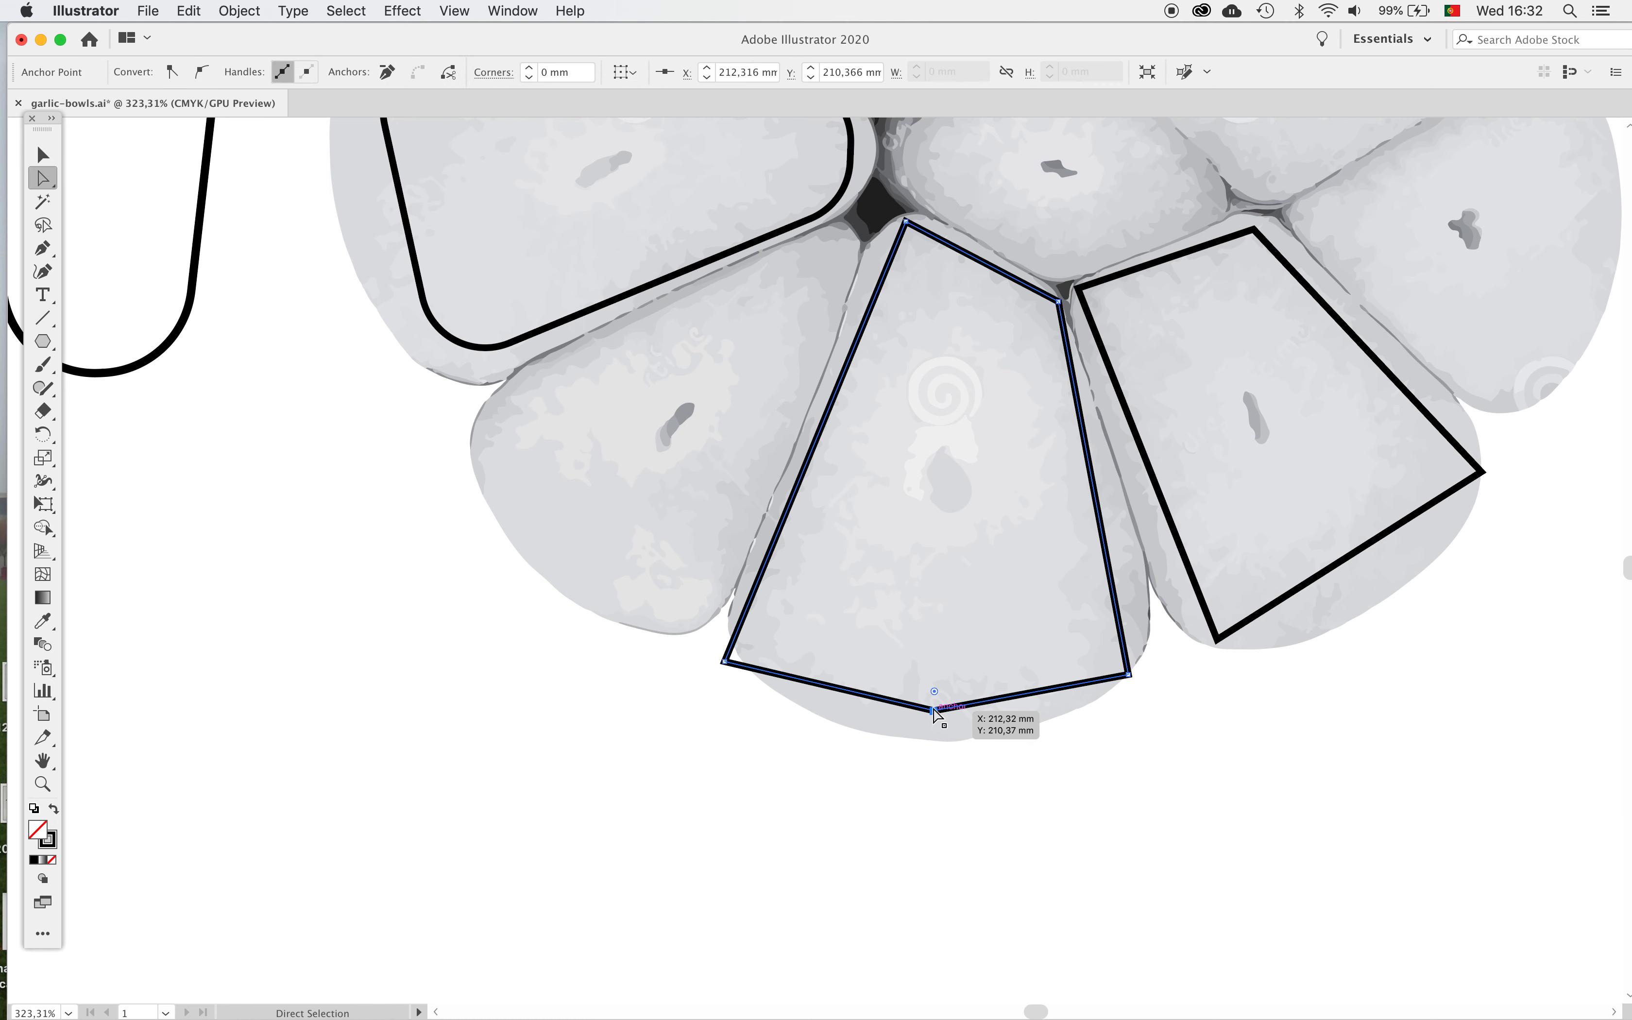
{"action": "left_click_drag", "start_coordinate": [934, 691], "coordinate": [936, 592]}
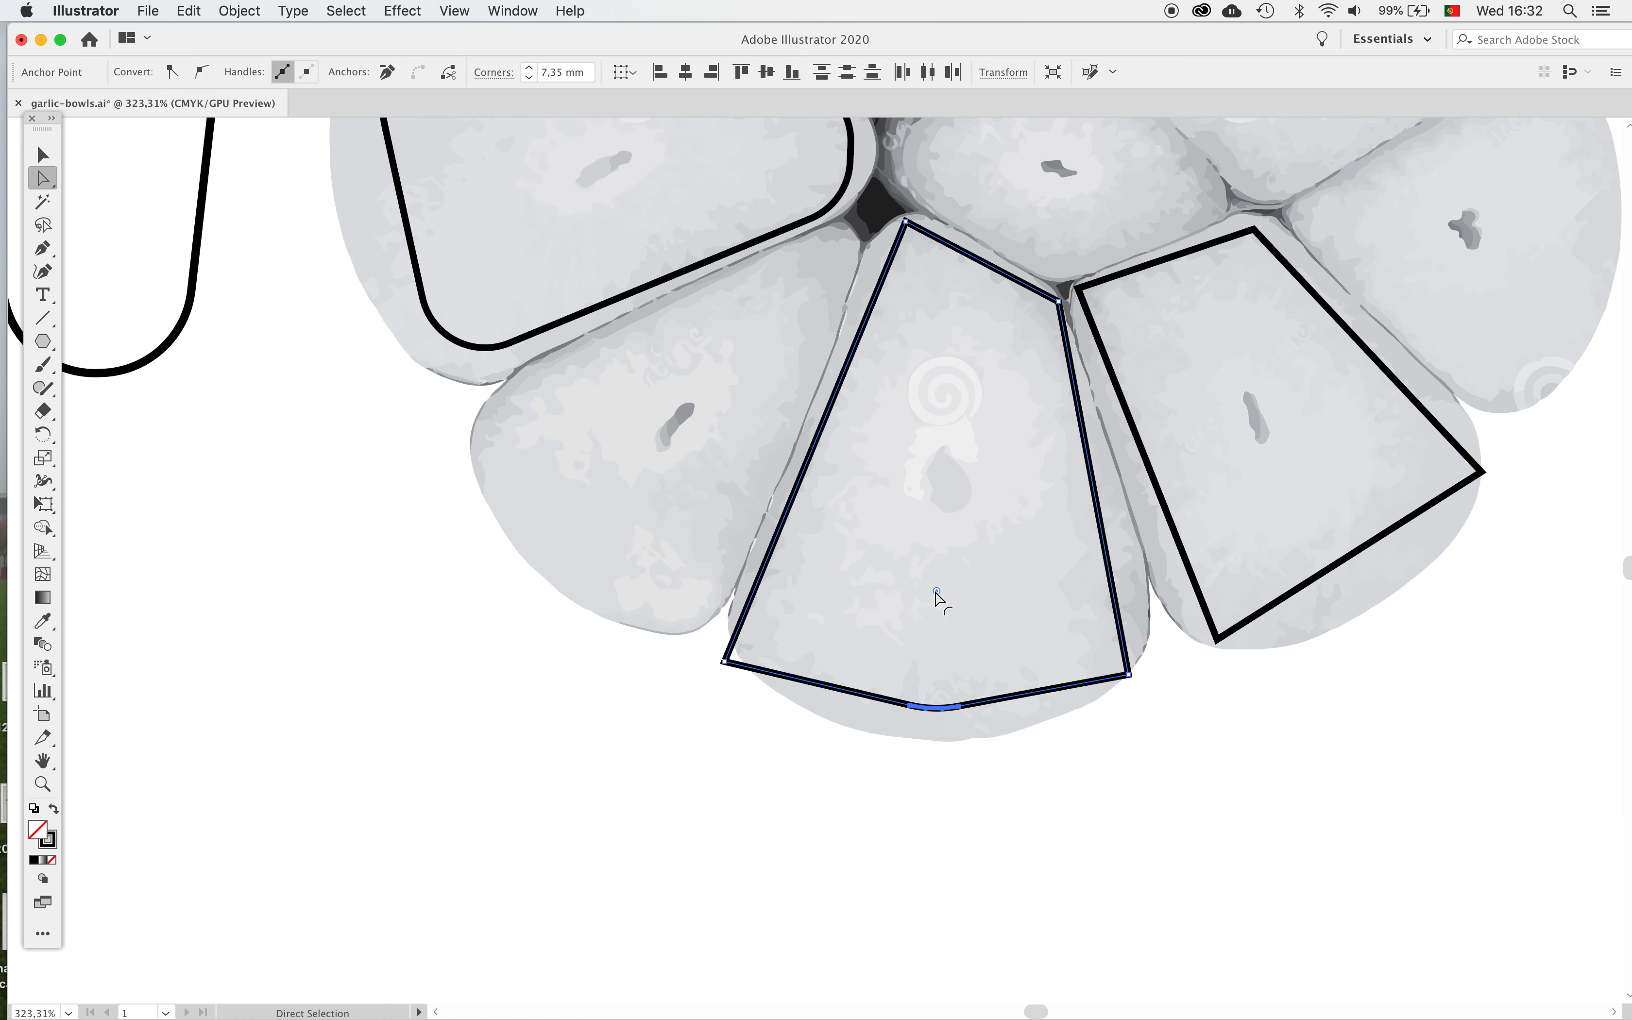
{"action": "left_click_drag", "start_coordinate": [937, 593], "coordinate": [938, 555]}
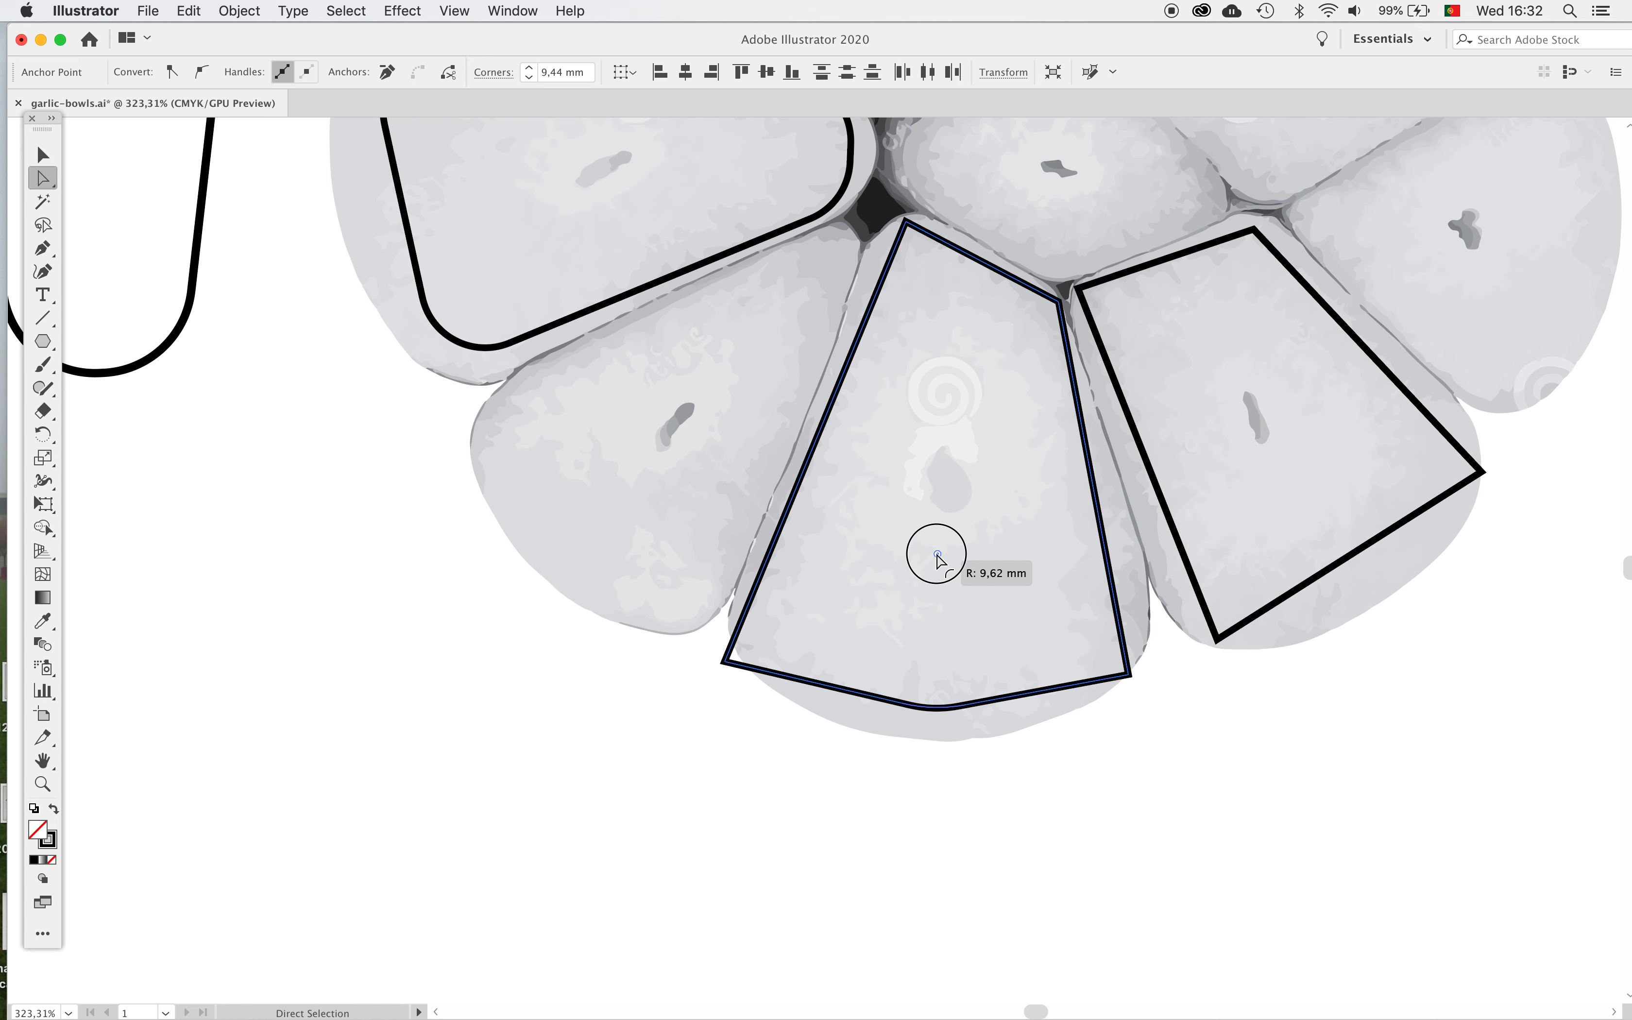
{"action": "left_click", "coordinate": [43, 155]}
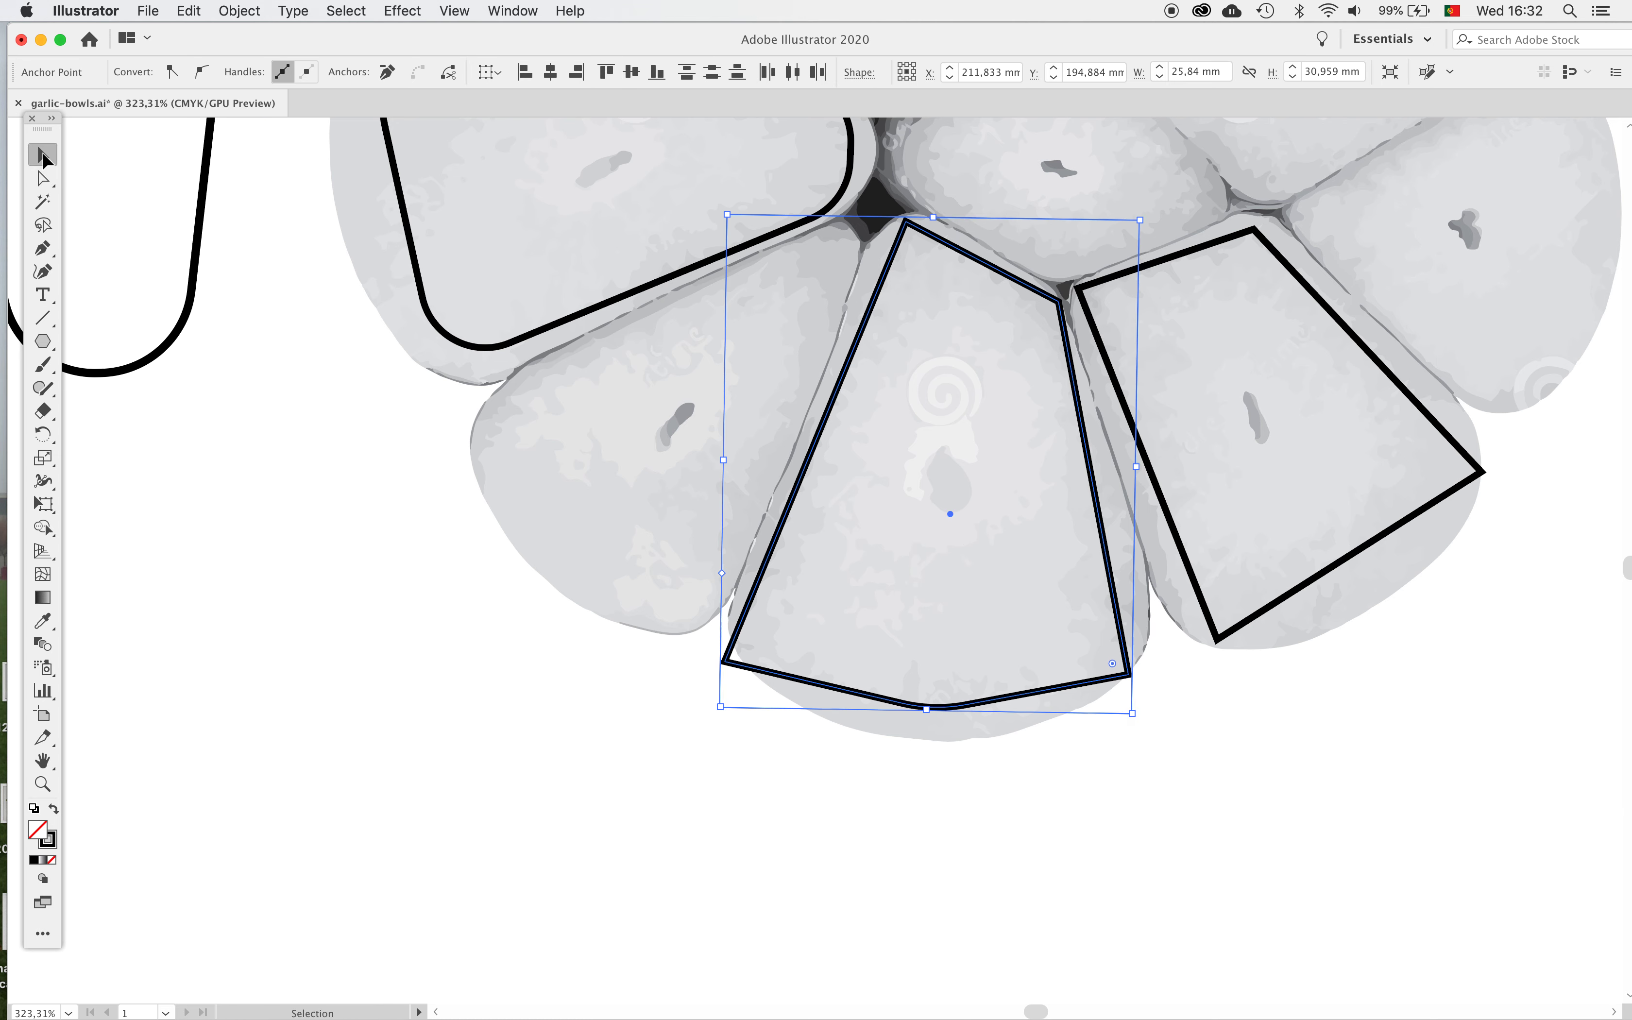
Round all corners of the bottom-centre clove outline to about 5.2 mm, then fit the view
{"action": "left_click", "coordinate": [502, 612]}
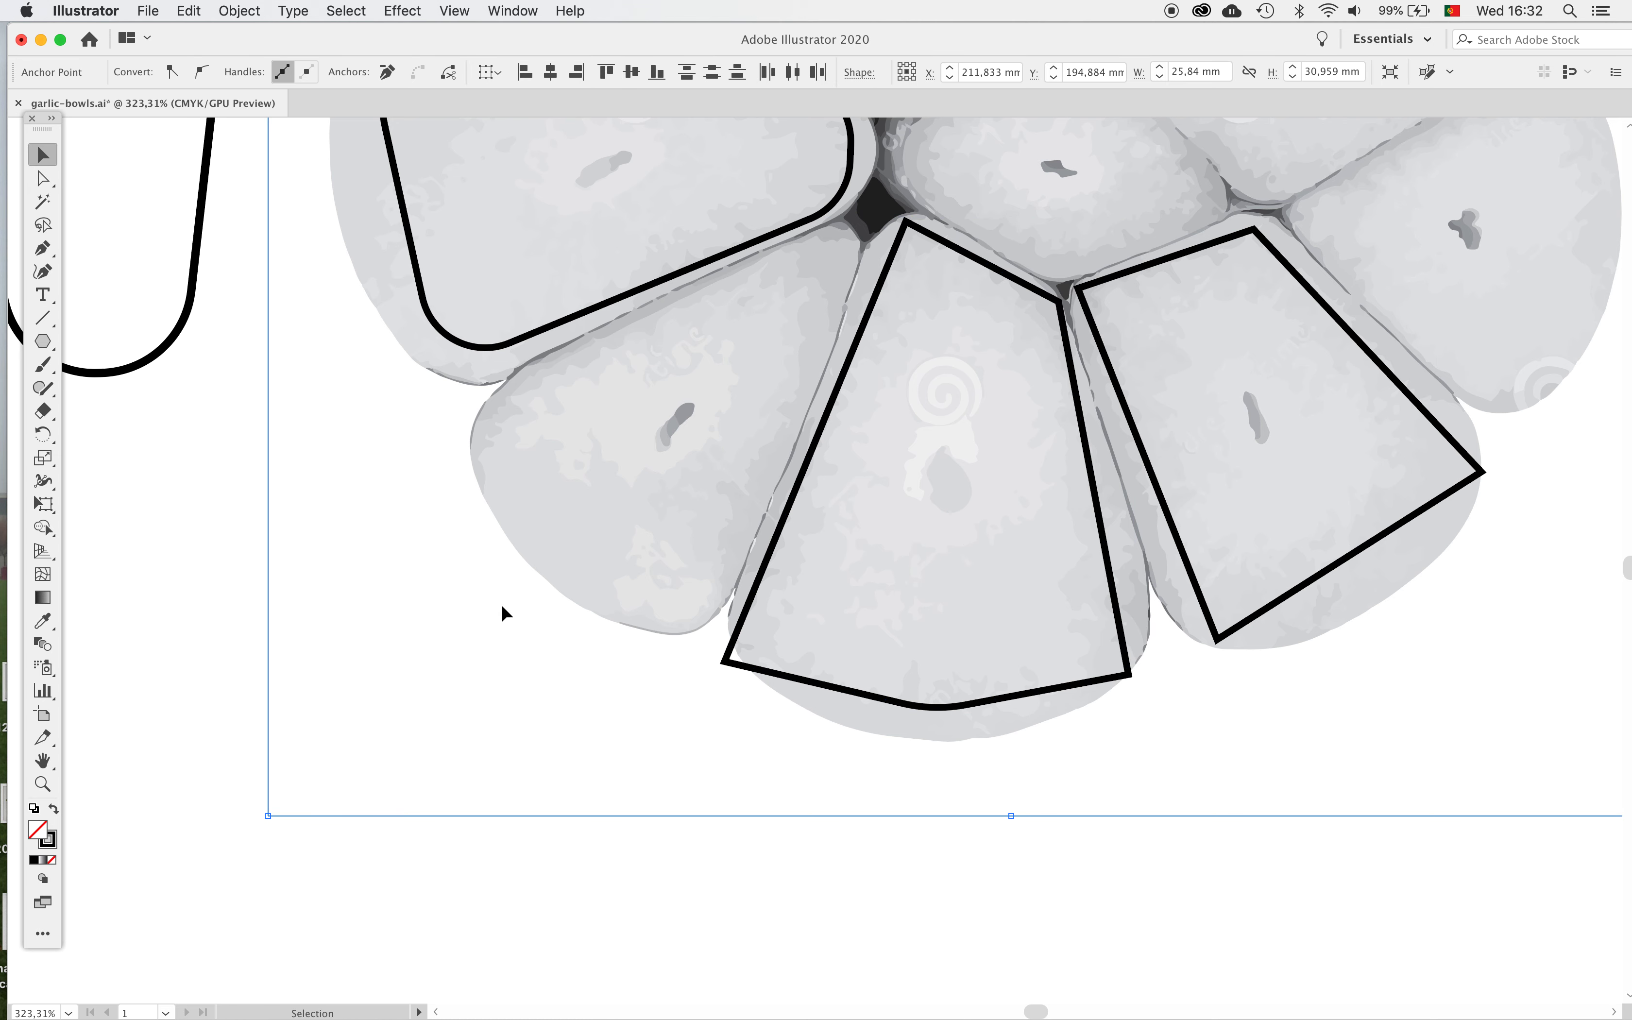
{"action": "left_click", "coordinate": [933, 232]}
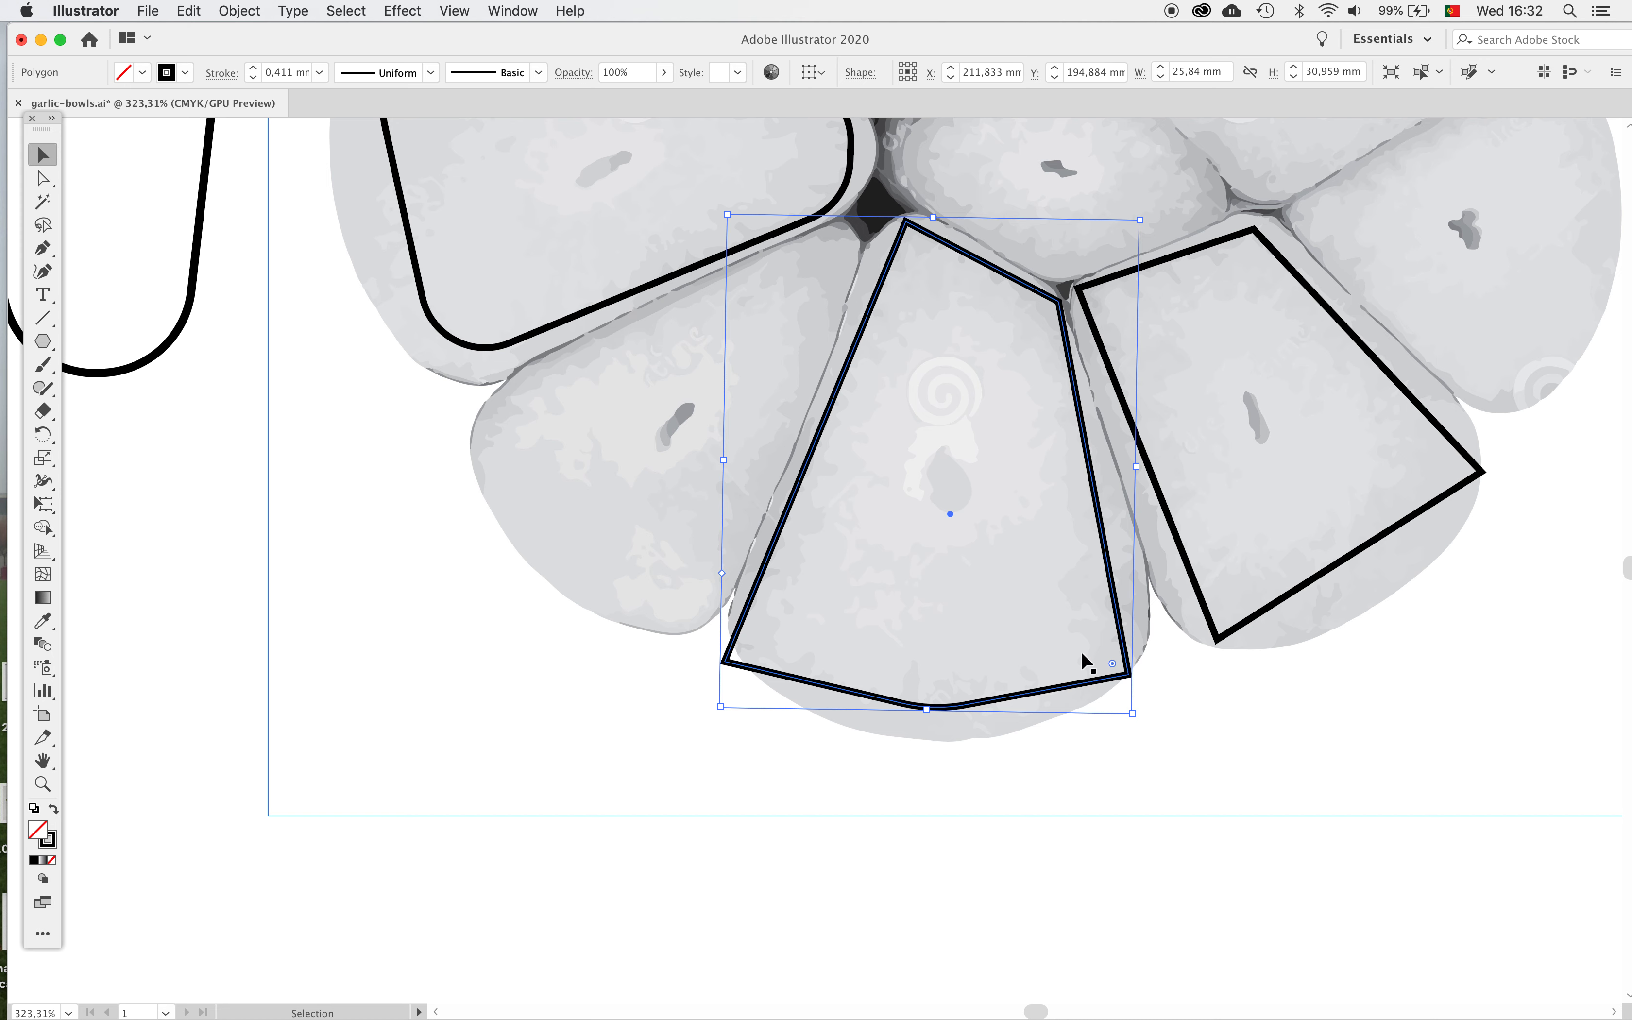
{"action": "left_click_drag", "start_coordinate": [1112, 663], "coordinate": [1055, 604]}
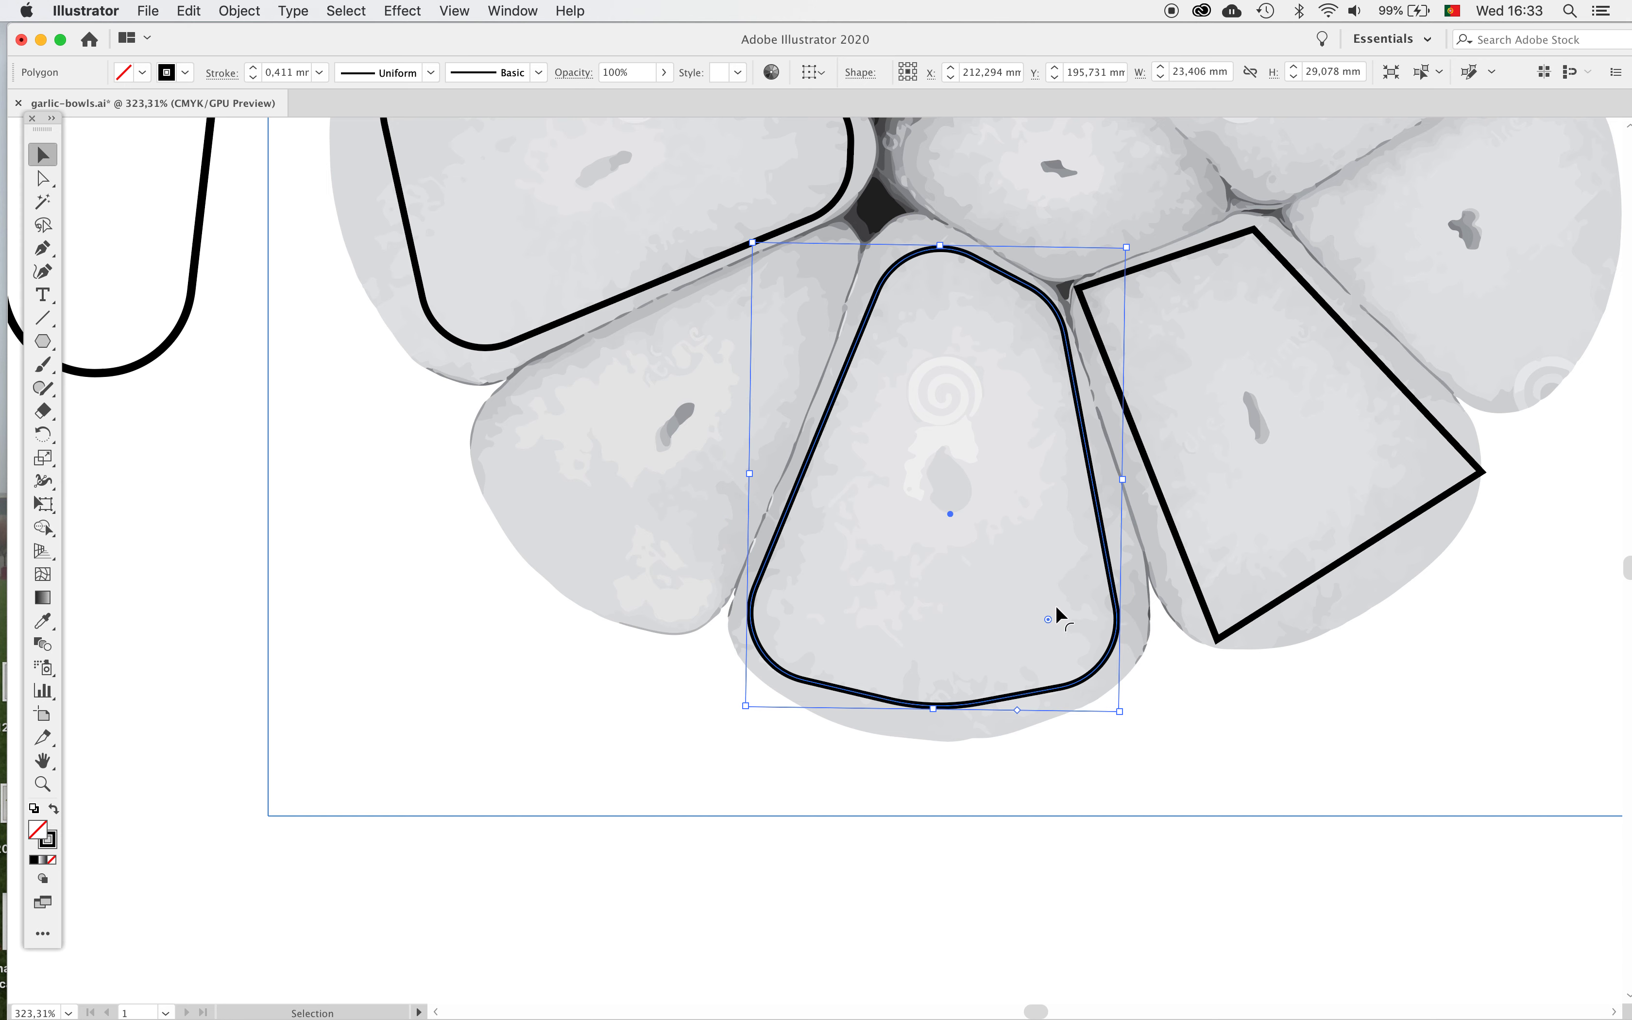
{"action": "left_click_drag", "start_coordinate": [1045, 618], "coordinate": [1041, 592]}
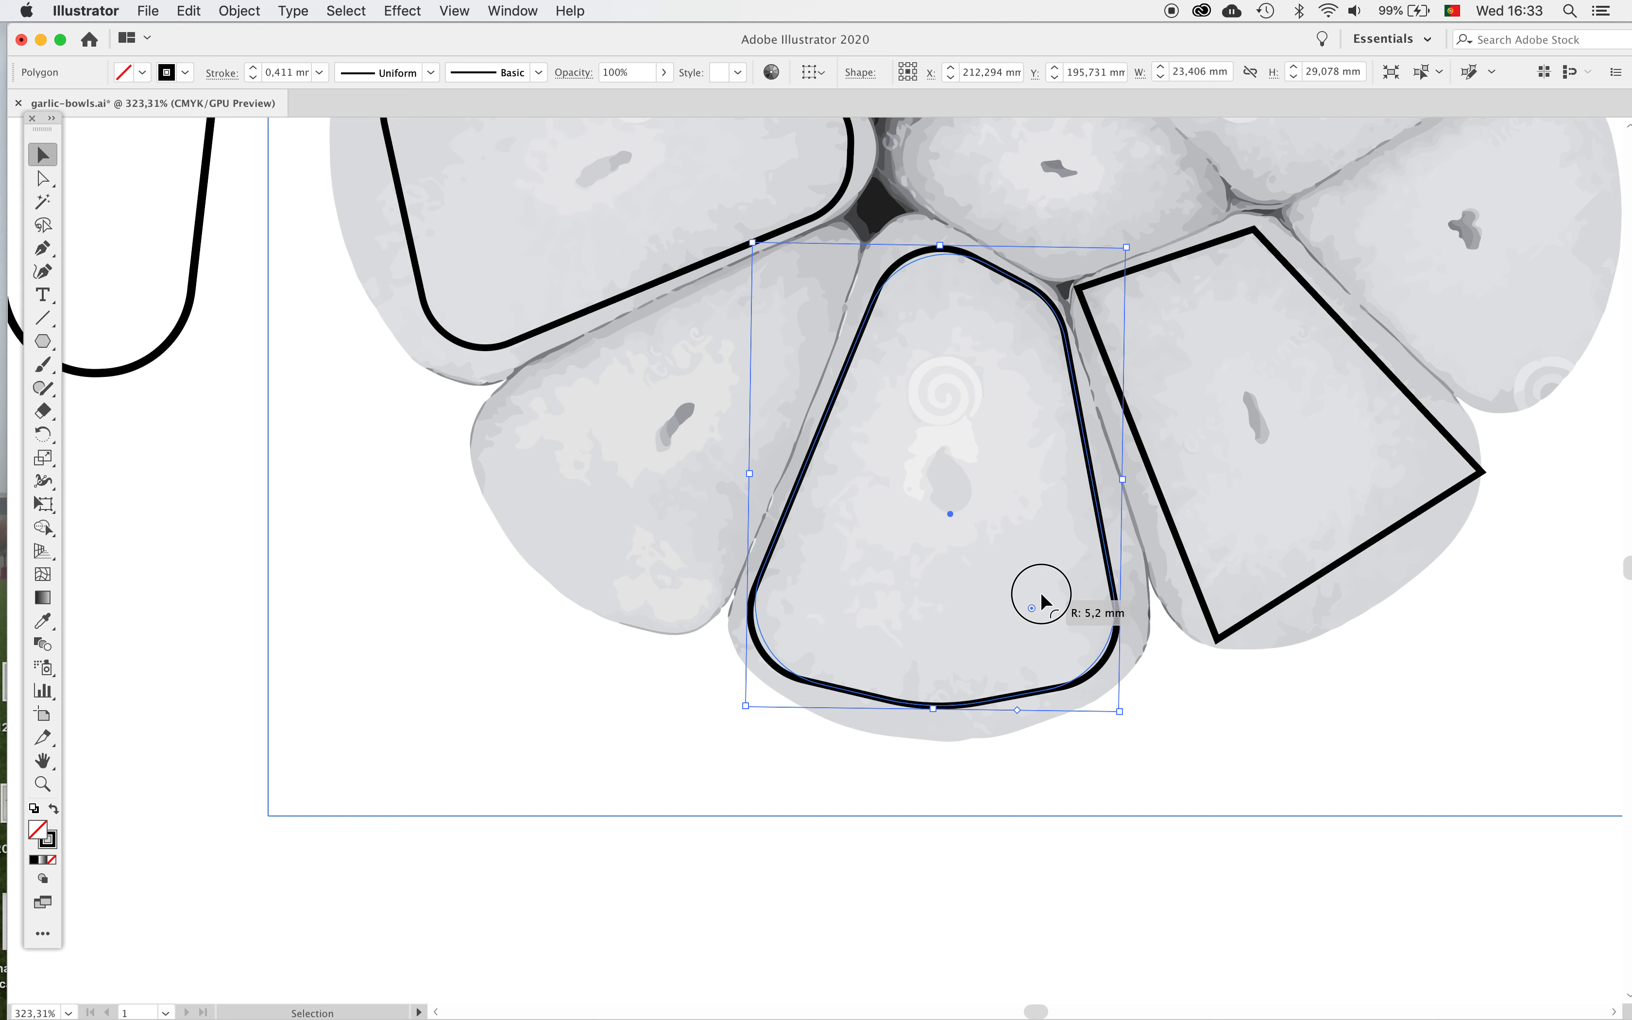
{"action": "left_click", "coordinate": [988, 916]}
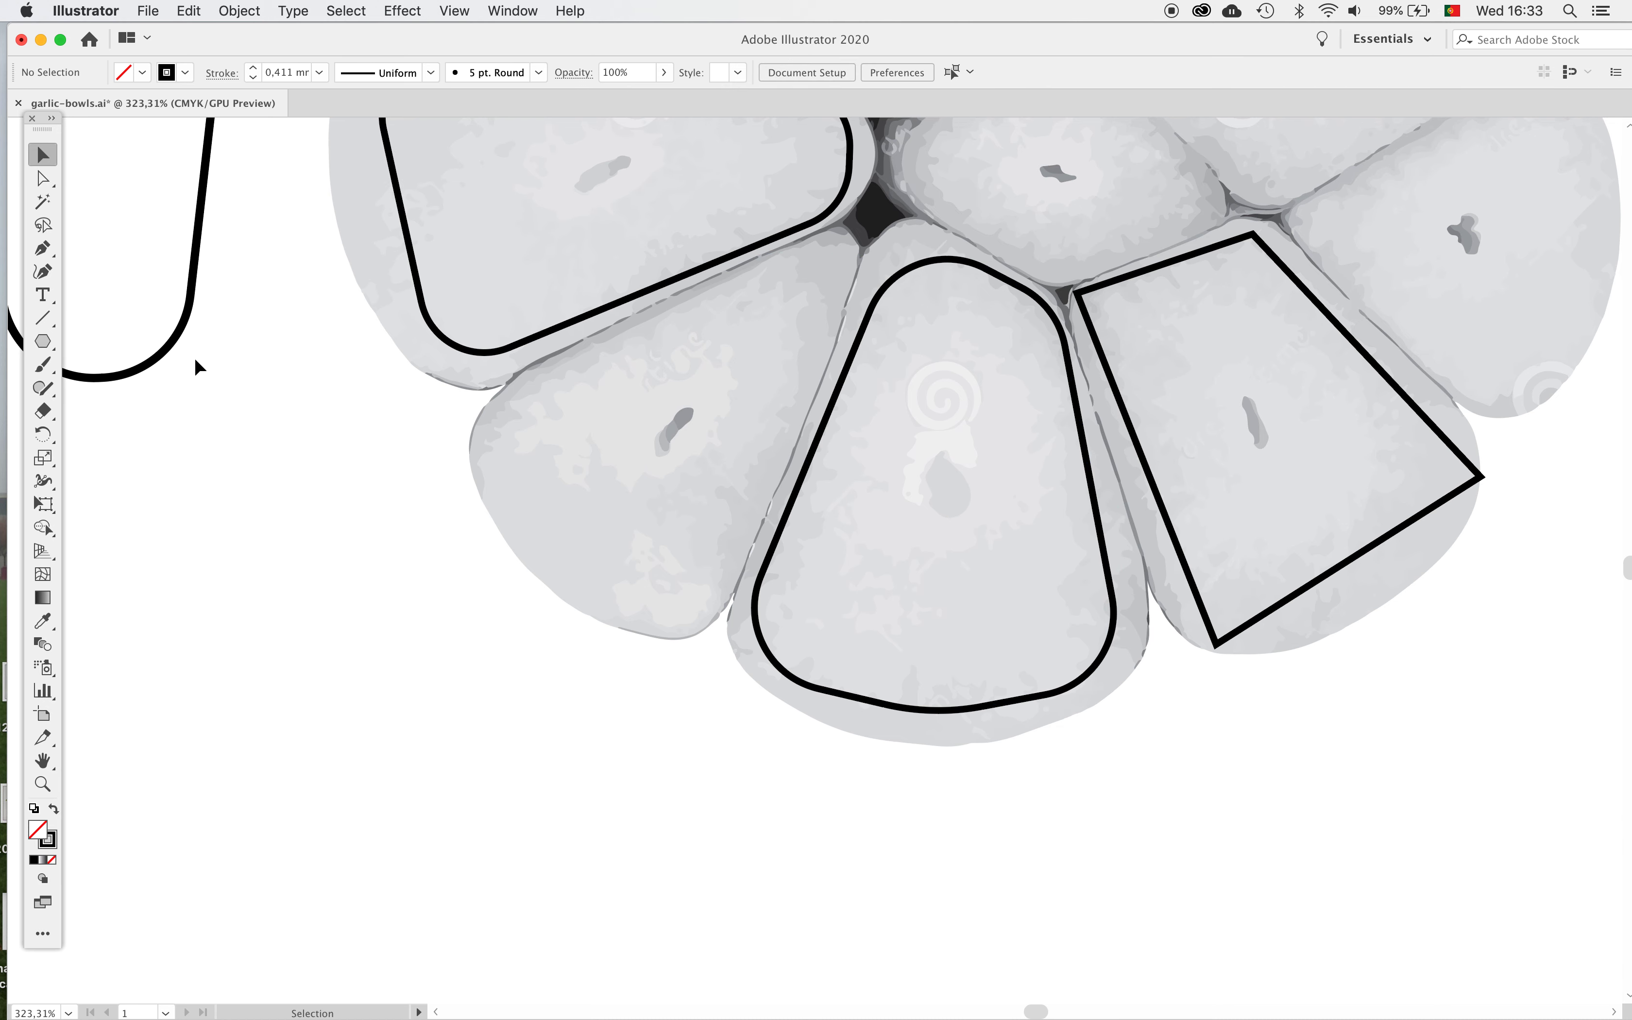
{"action": "scroll", "coordinate": [150, 382], "scroll_direction": "down", "scroll_amount": 5}
{"action": "key", "text": "super+0"}
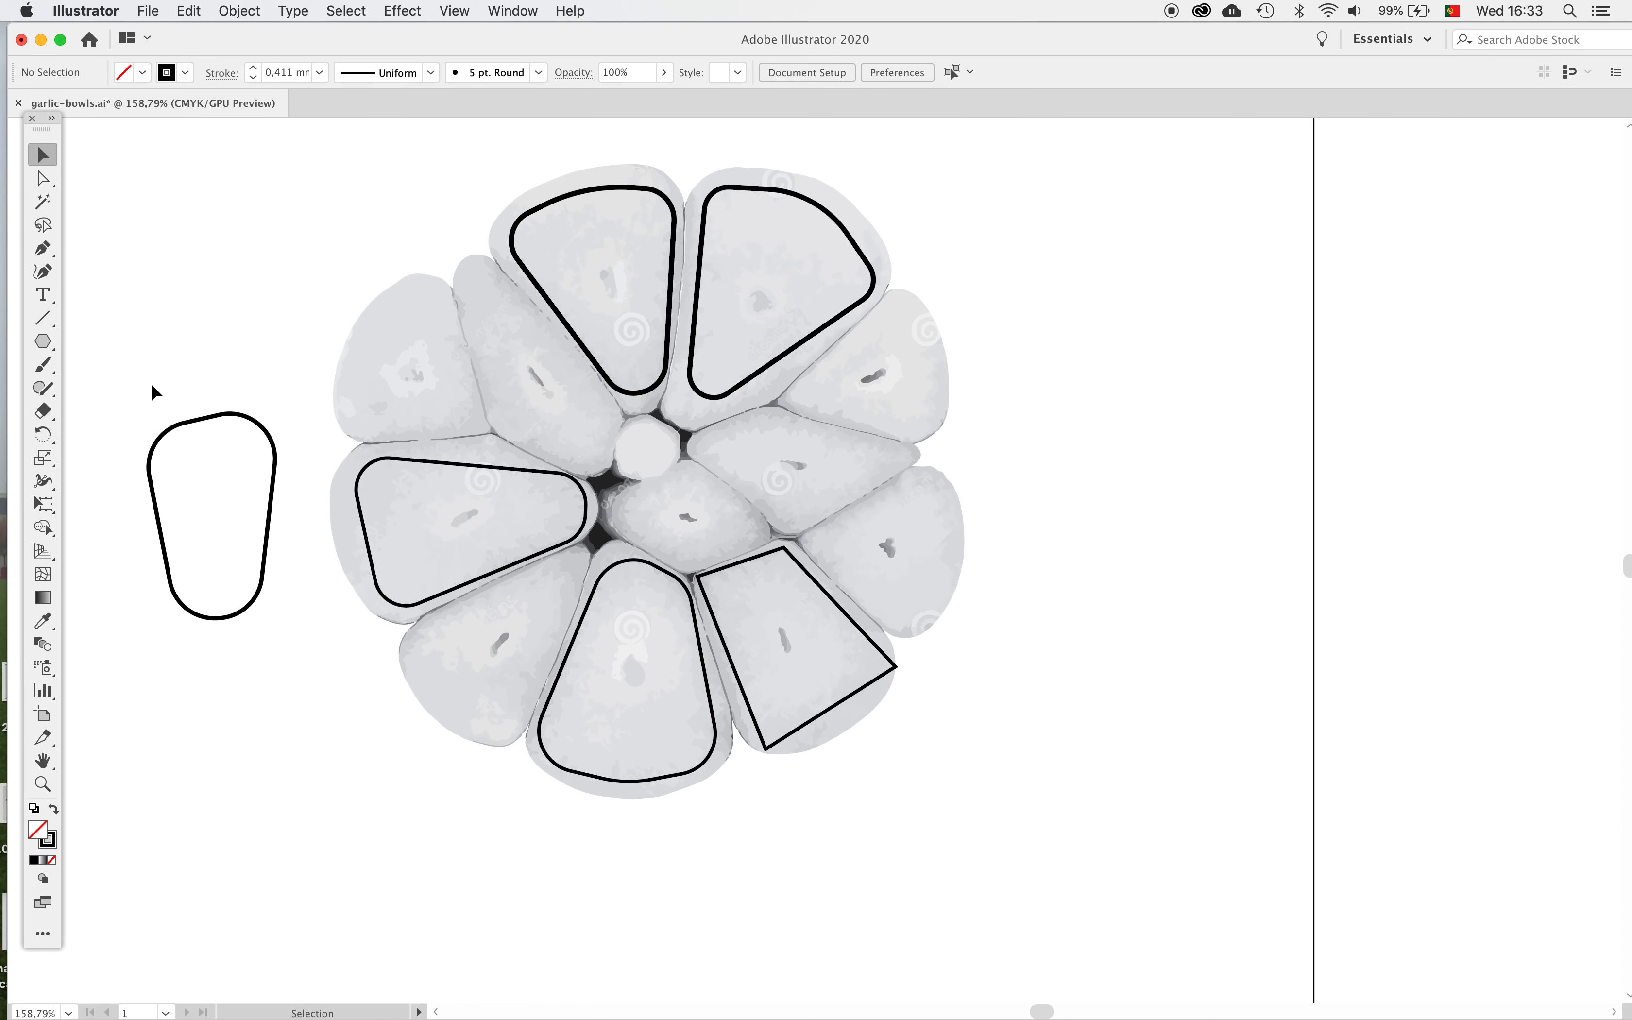
Delete the traced garlic image, leaving six black clove outlines on the canvas
{"action": "left_click", "coordinate": [424, 336]}
{"action": "key", "text": "Delete"}
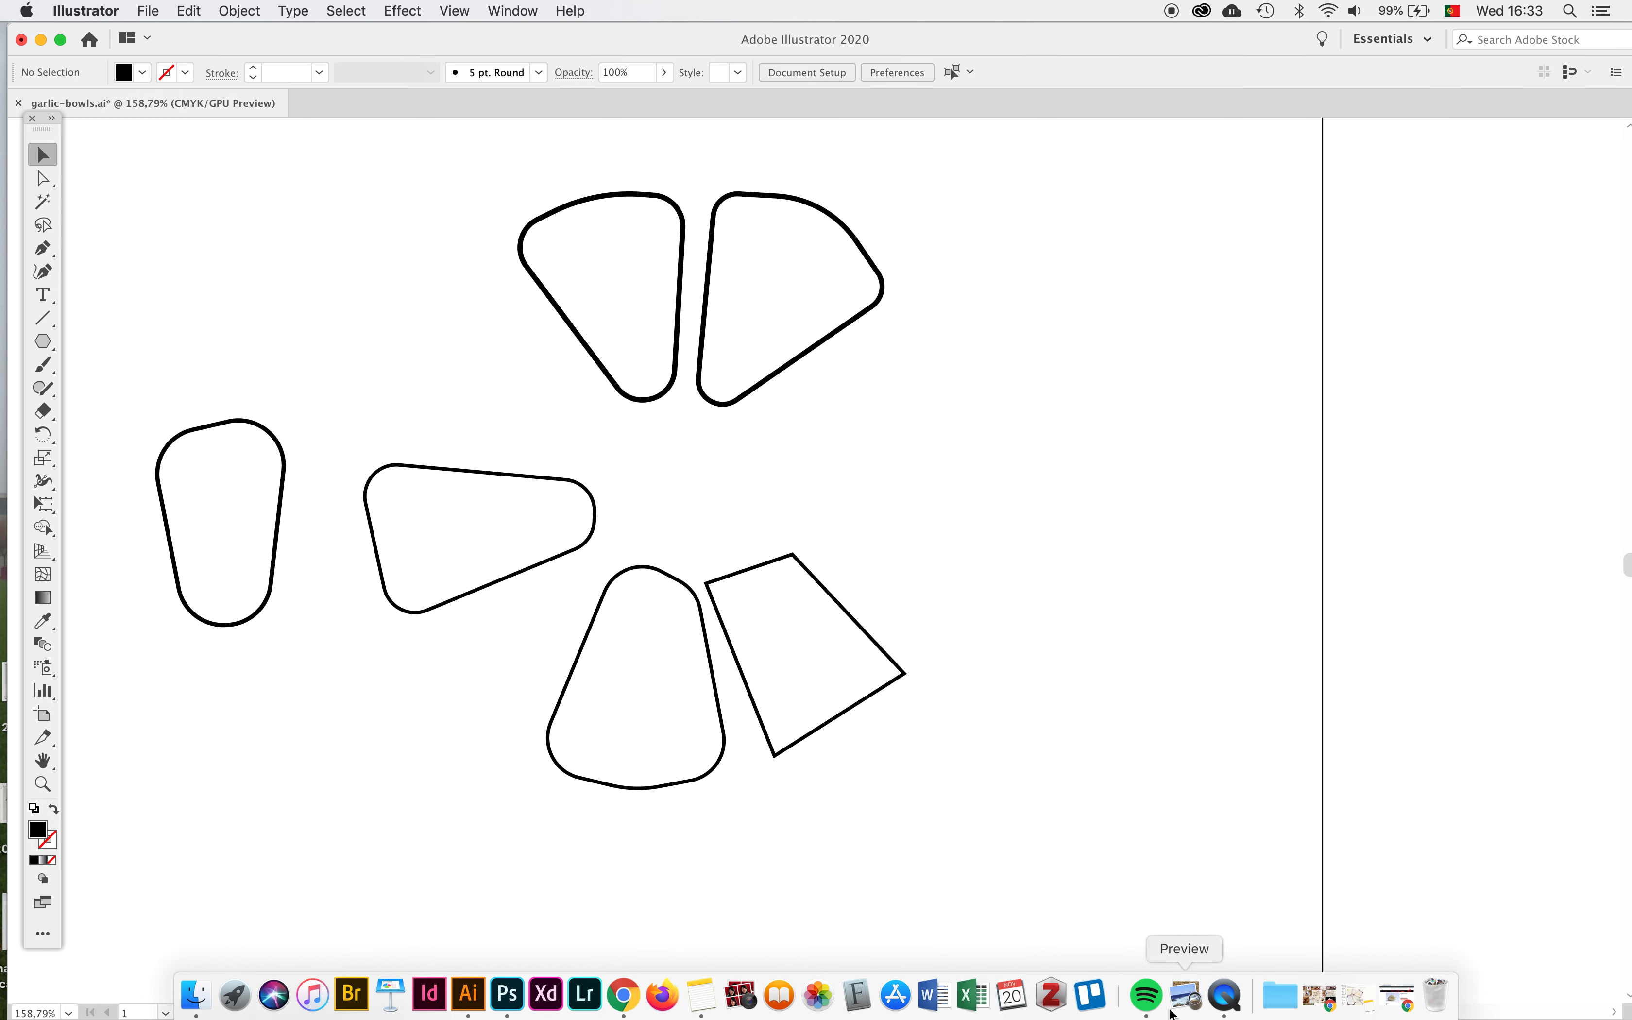
{"action": "left_click", "coordinate": [1237, 1005]}
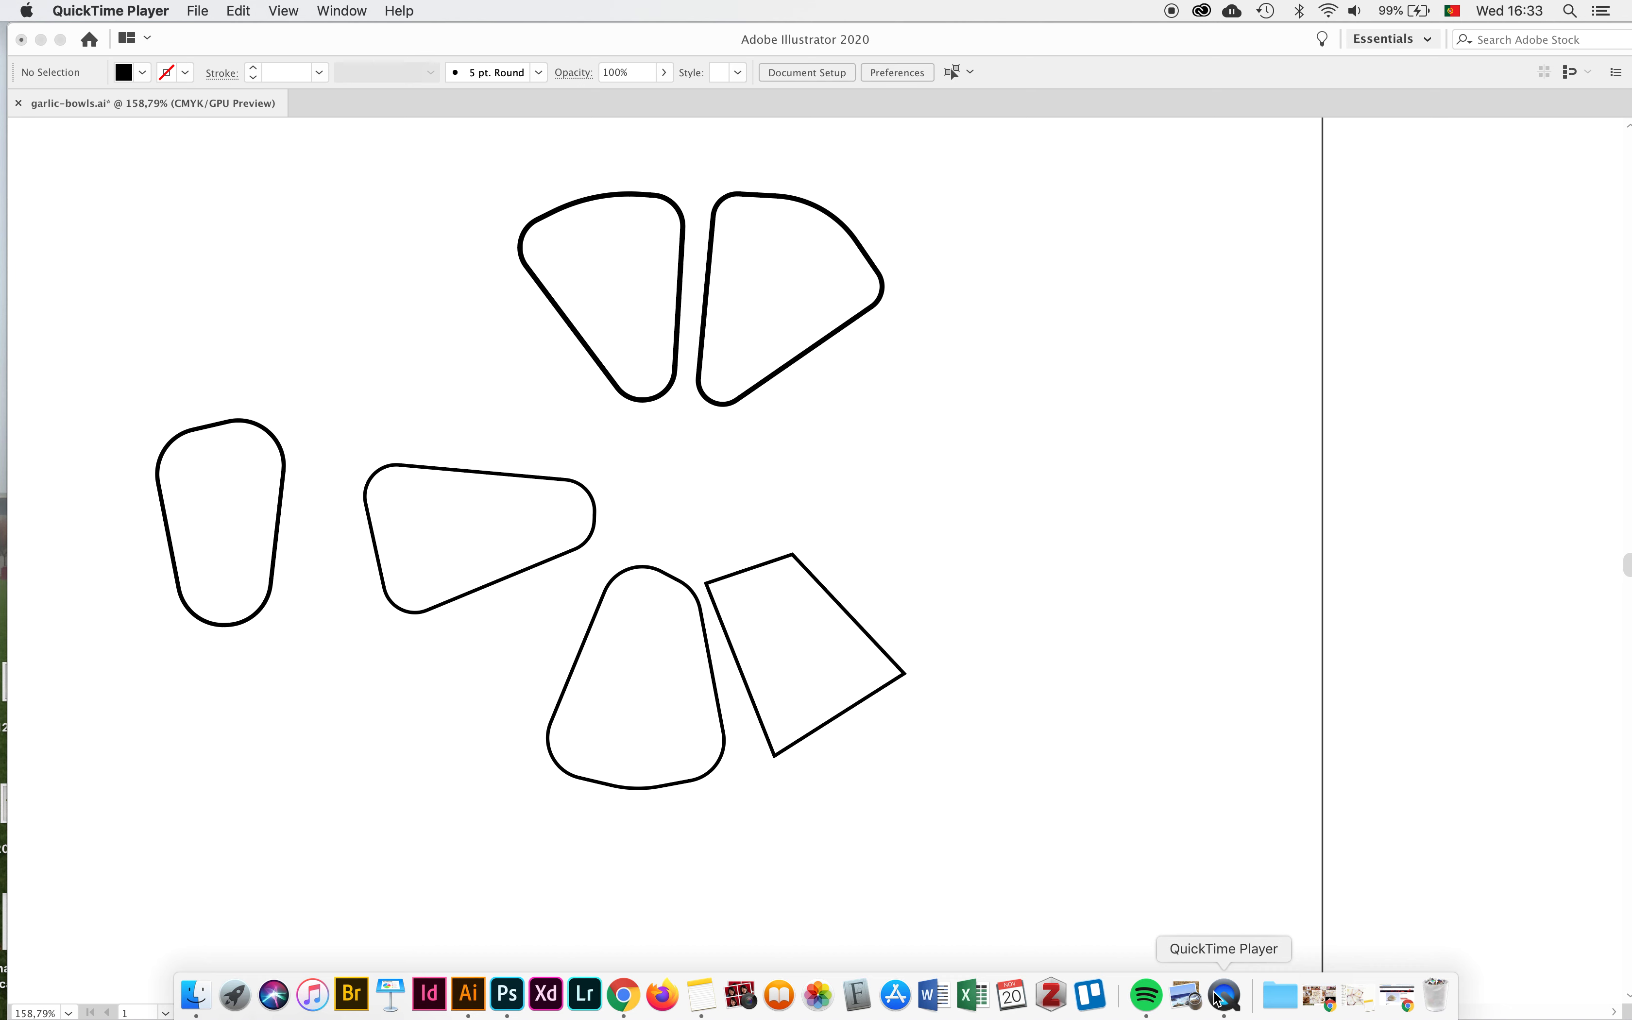
Move the Illustrator window down-right and show QuickTime Player's File menu options
{"action": "left_click", "coordinate": [1230, 991]}
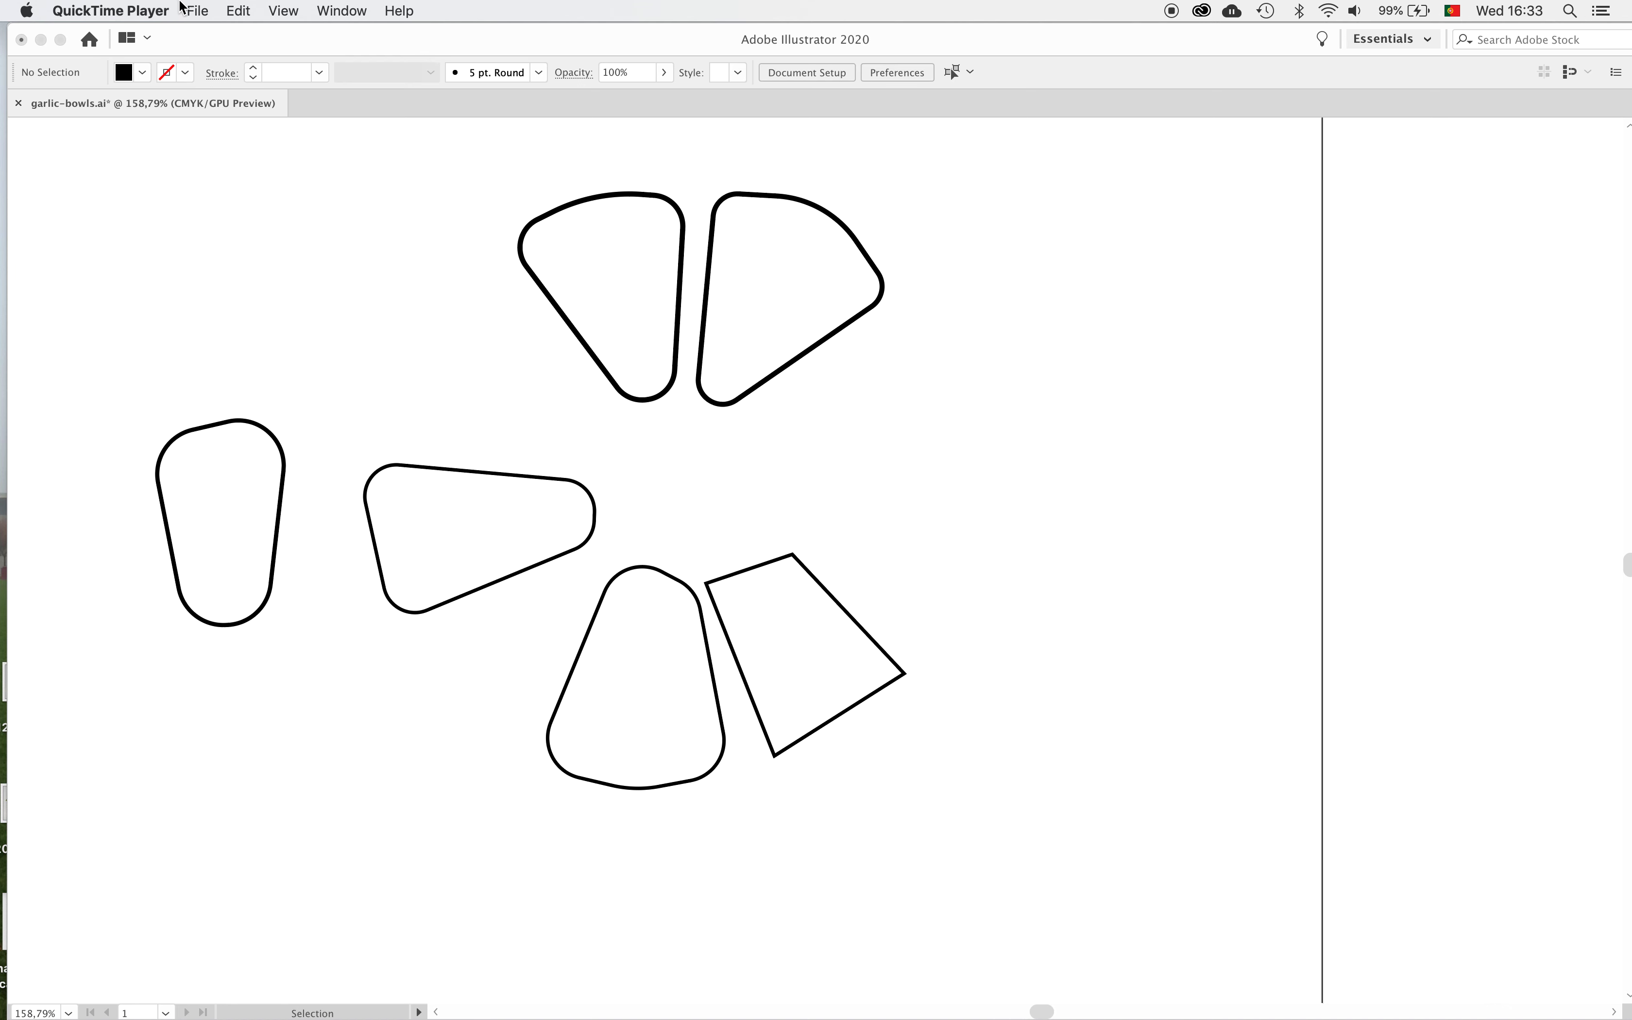
{"action": "left_click", "coordinate": [196, 10]}
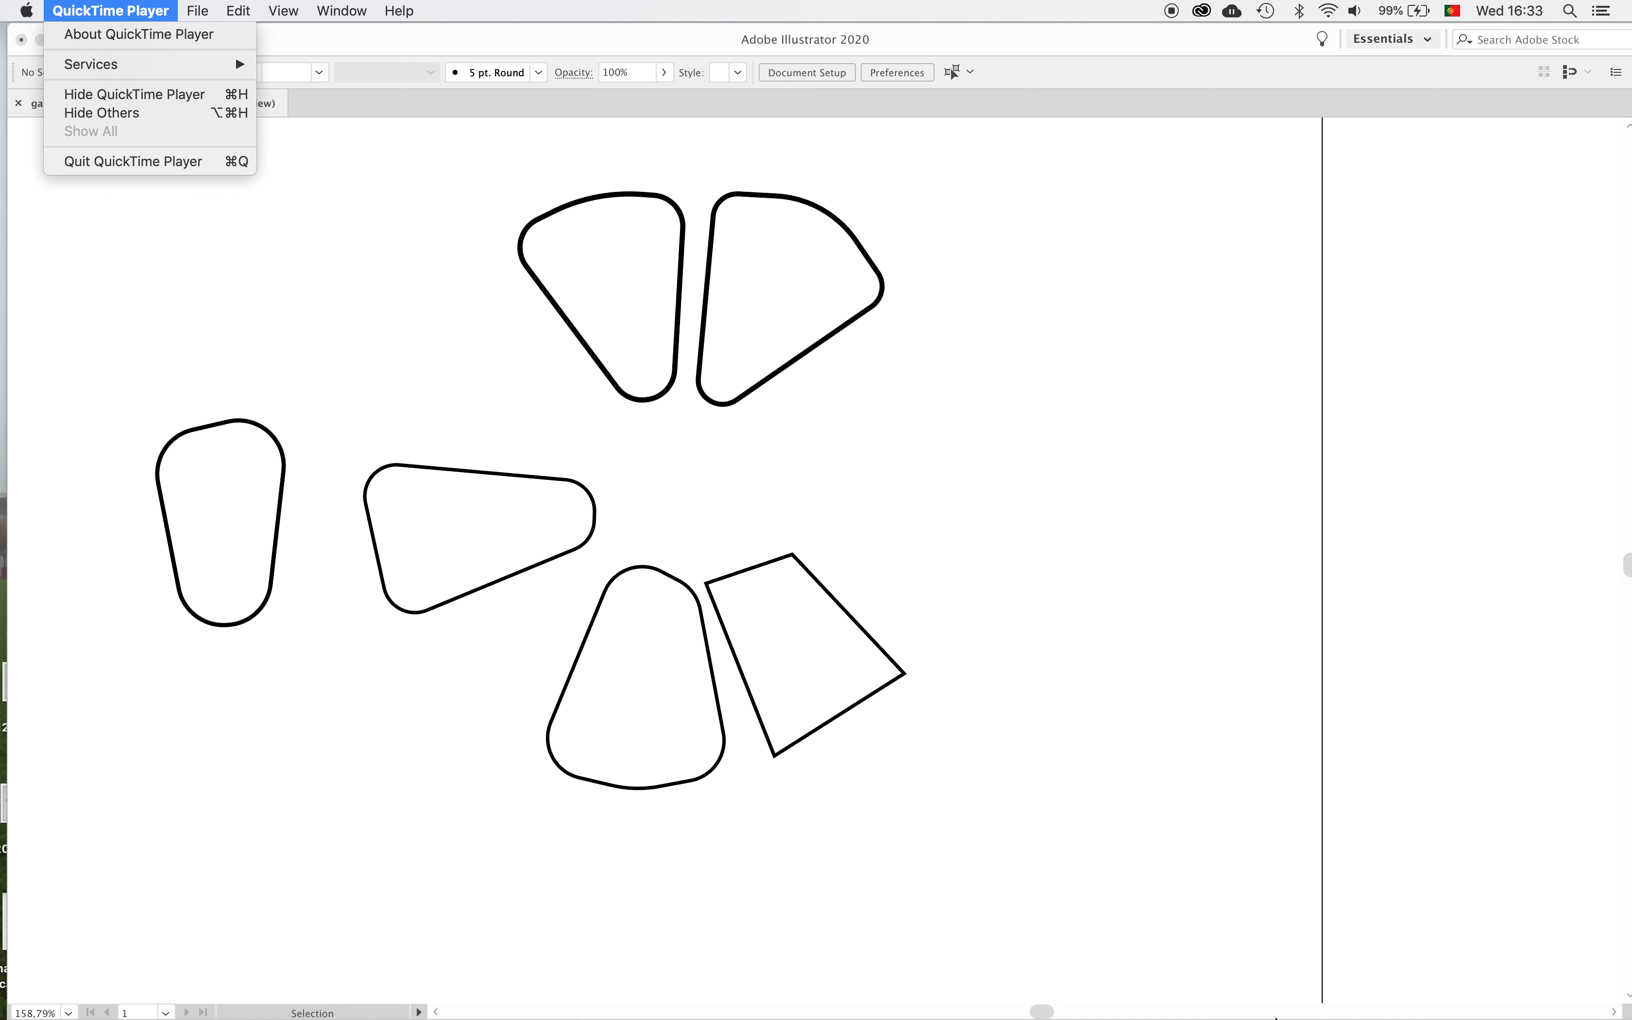
{"action": "left_click", "coordinate": [677, 37]}
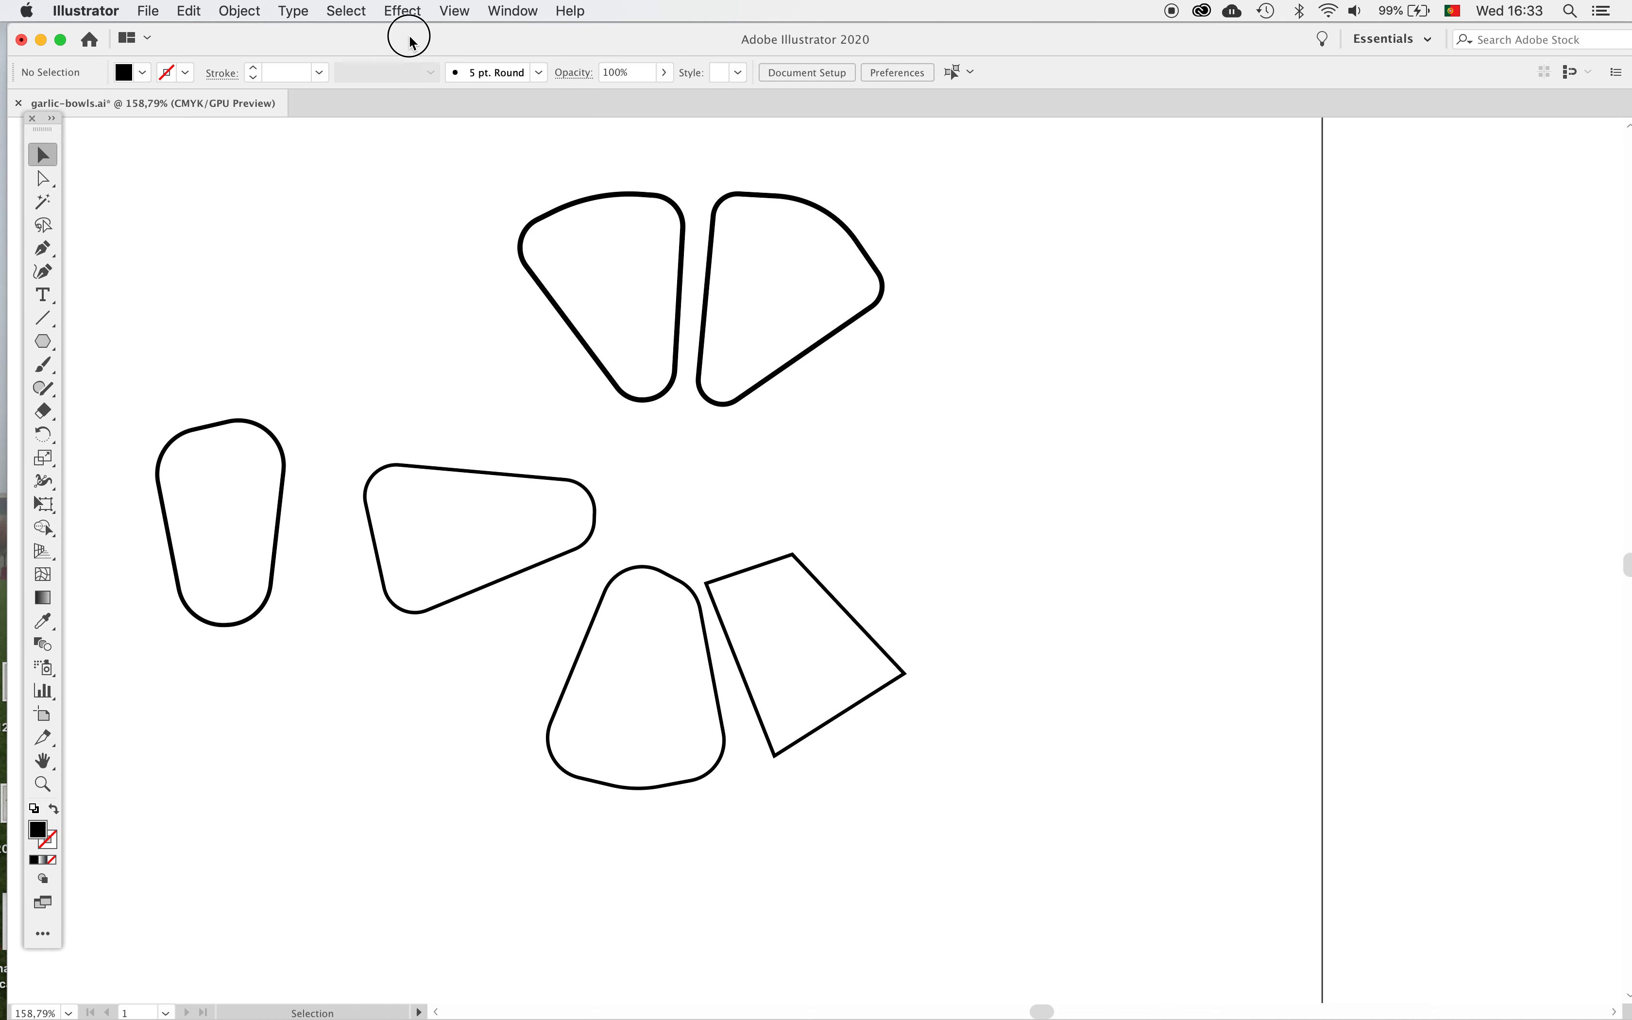
{"action": "left_click_drag", "start_coordinate": [408, 38], "coordinate": [443, 157]}
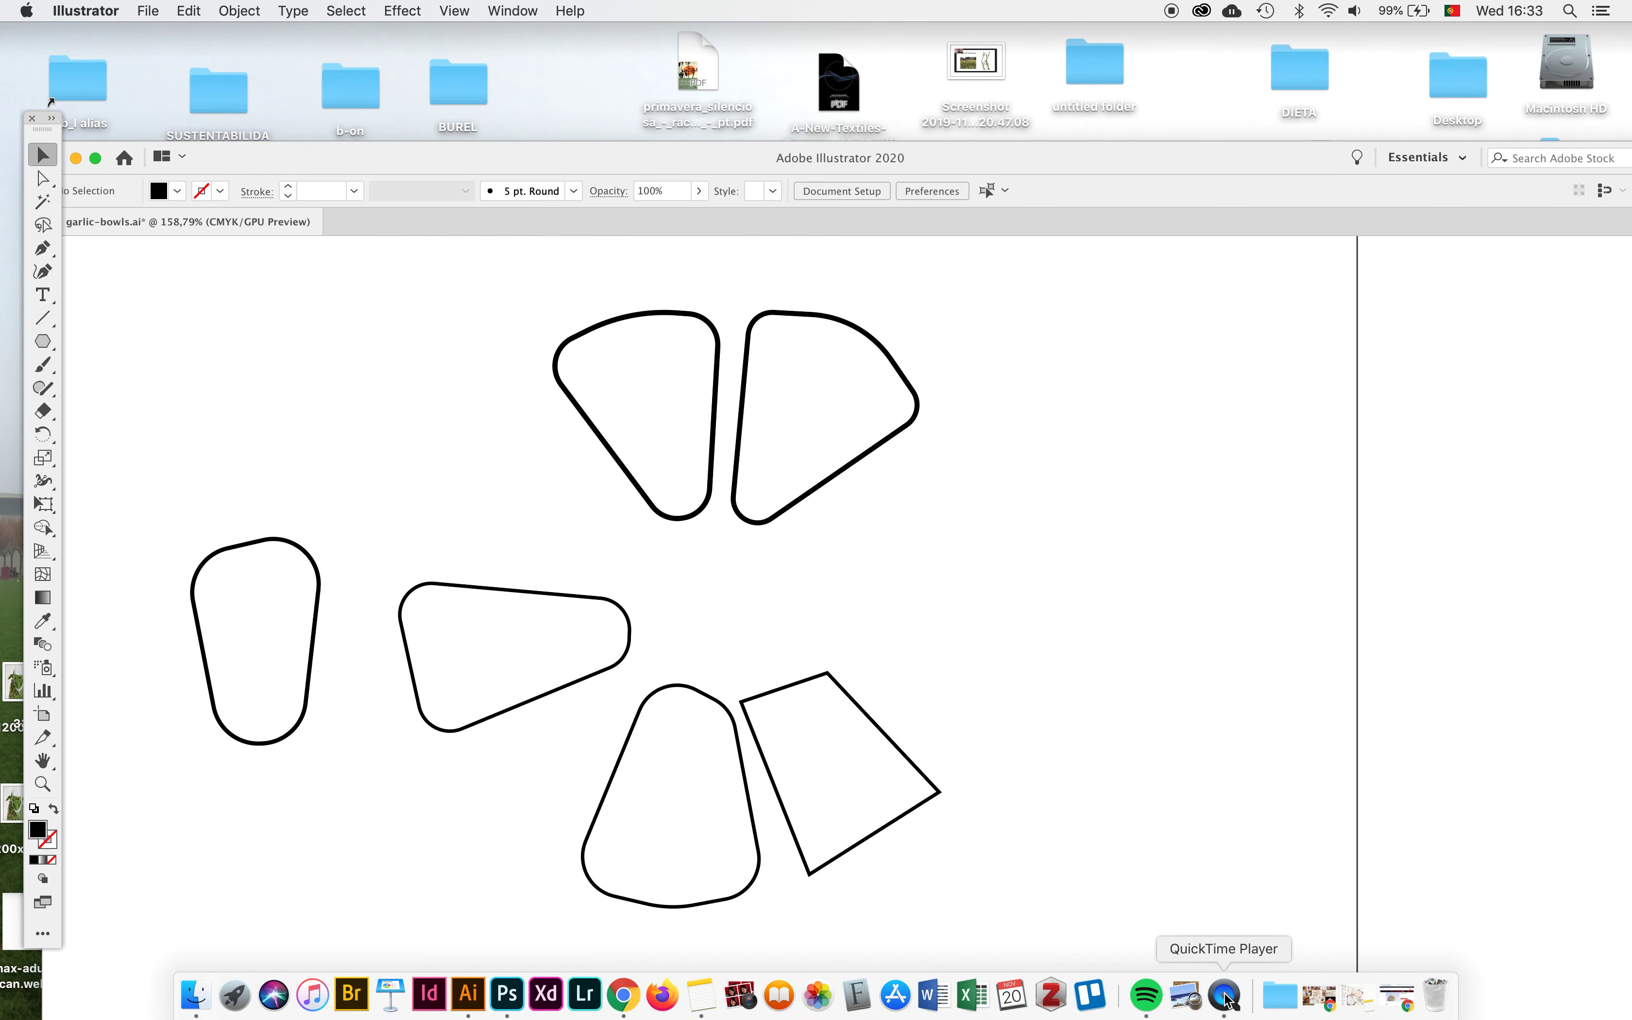
{"action": "left_click", "coordinate": [1225, 996]}
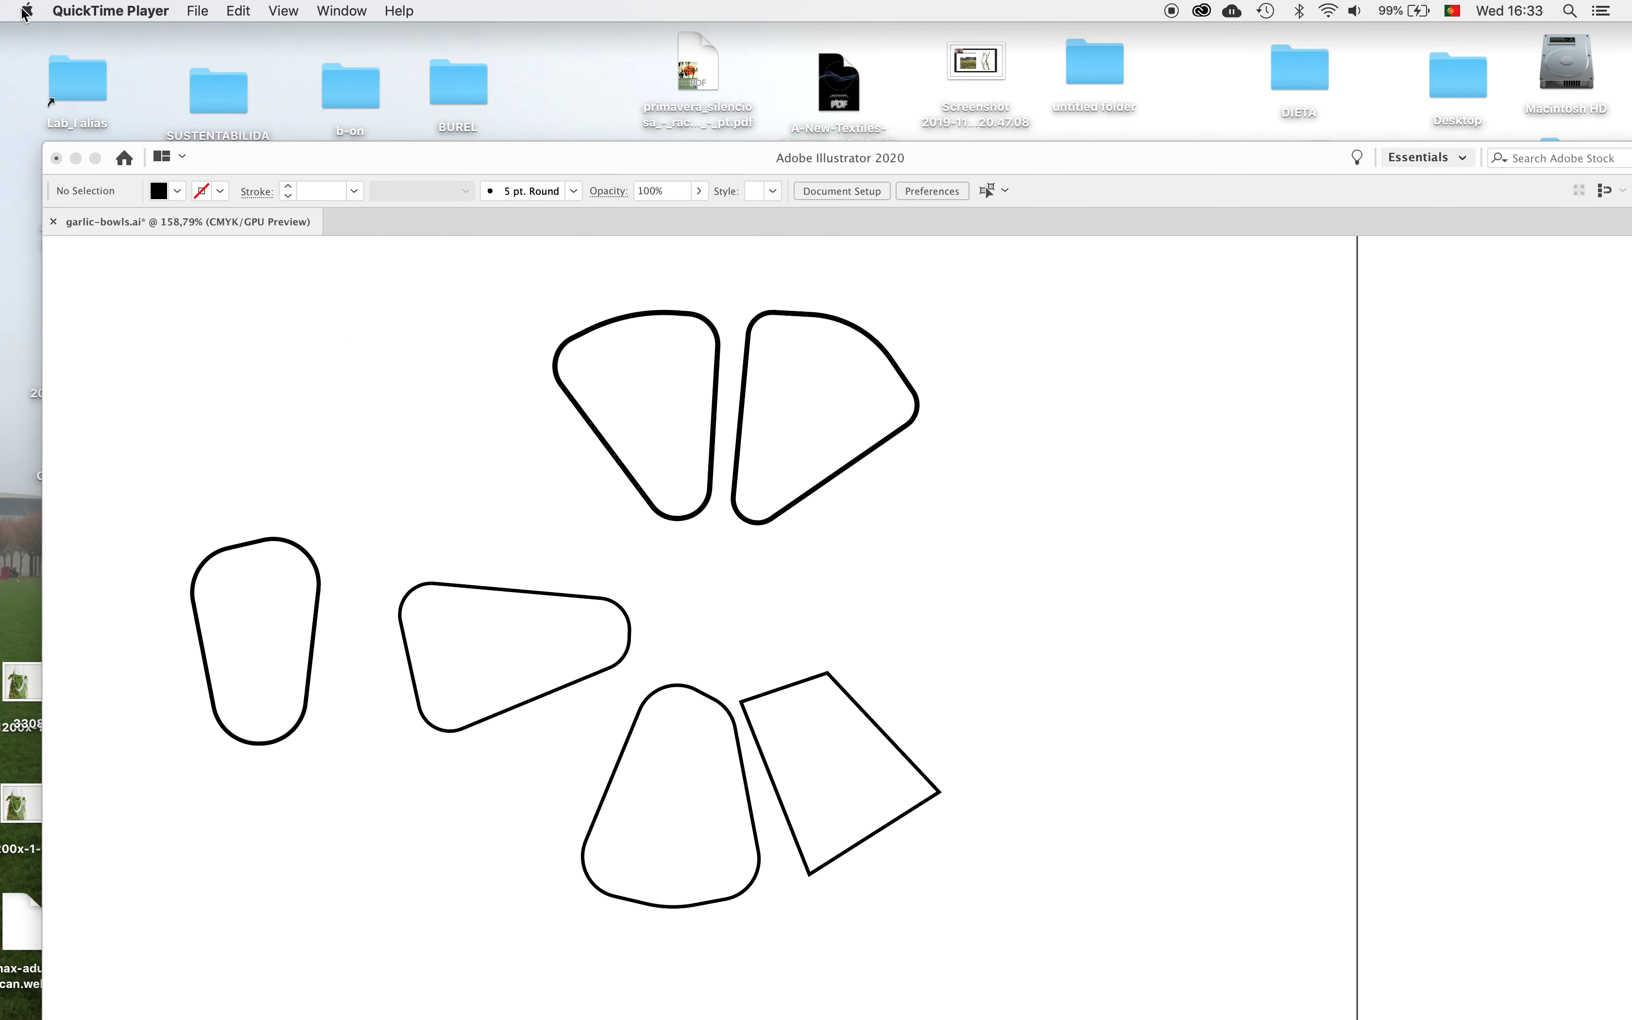
{"action": "left_click", "coordinate": [90, 8]}
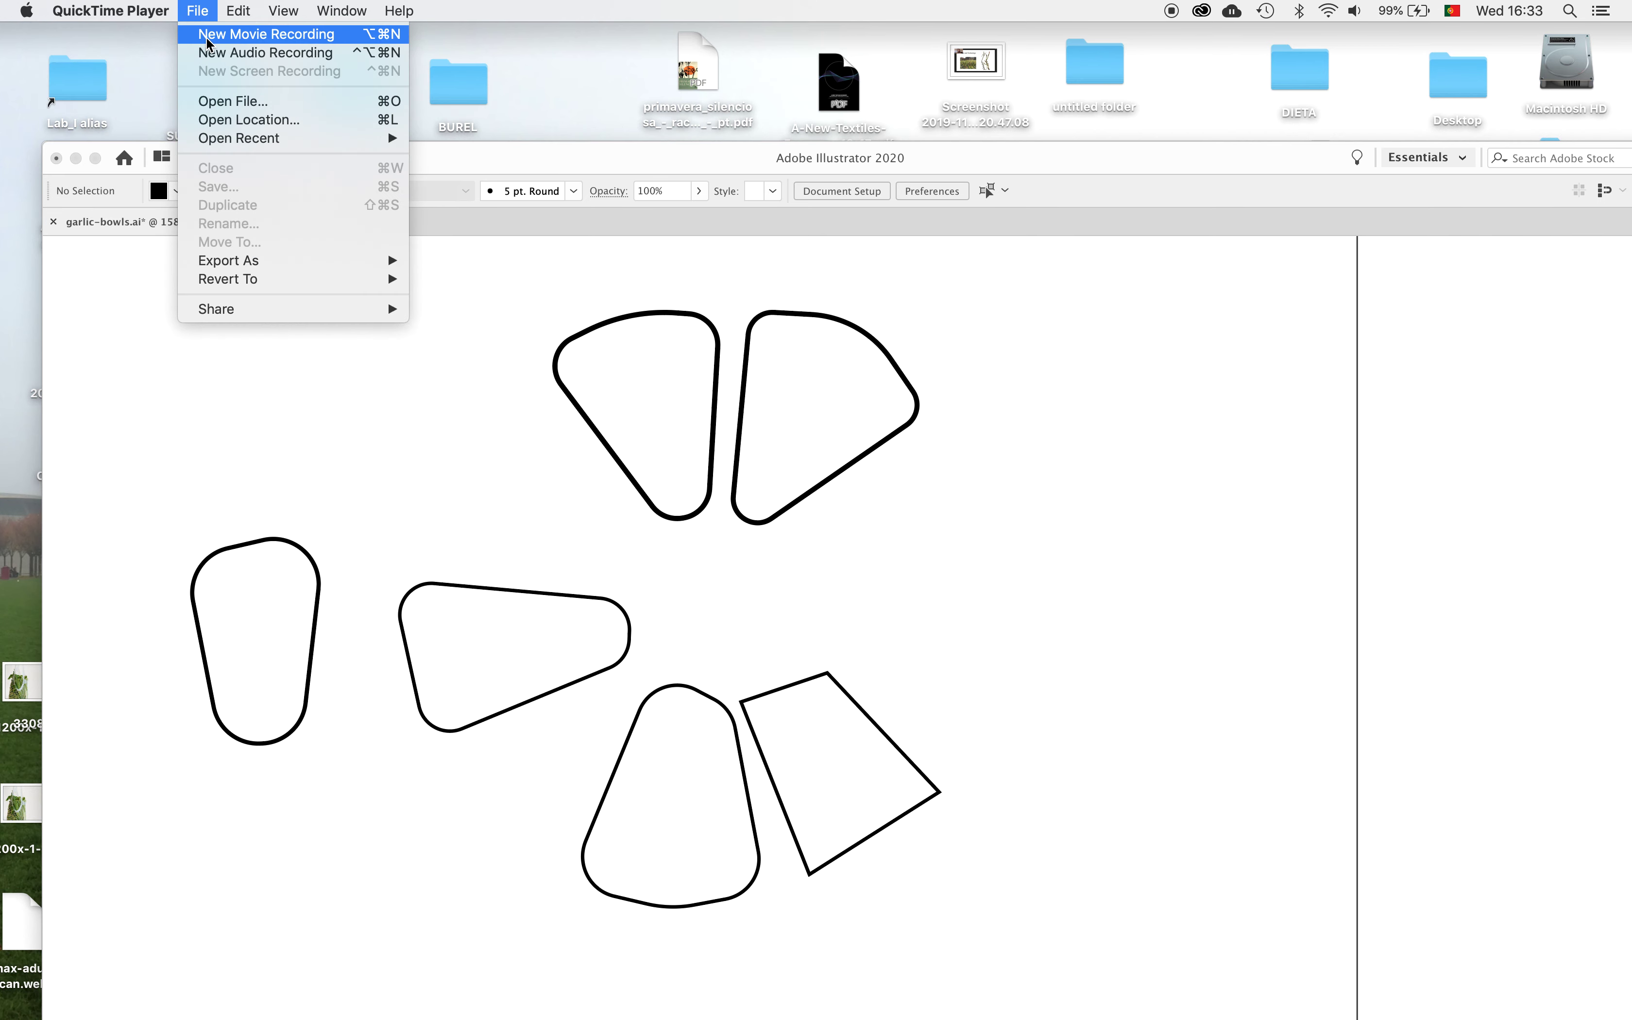
Open a QuickTime New Movie Recording window and start recording
{"action": "left_click", "coordinate": [208, 37]}
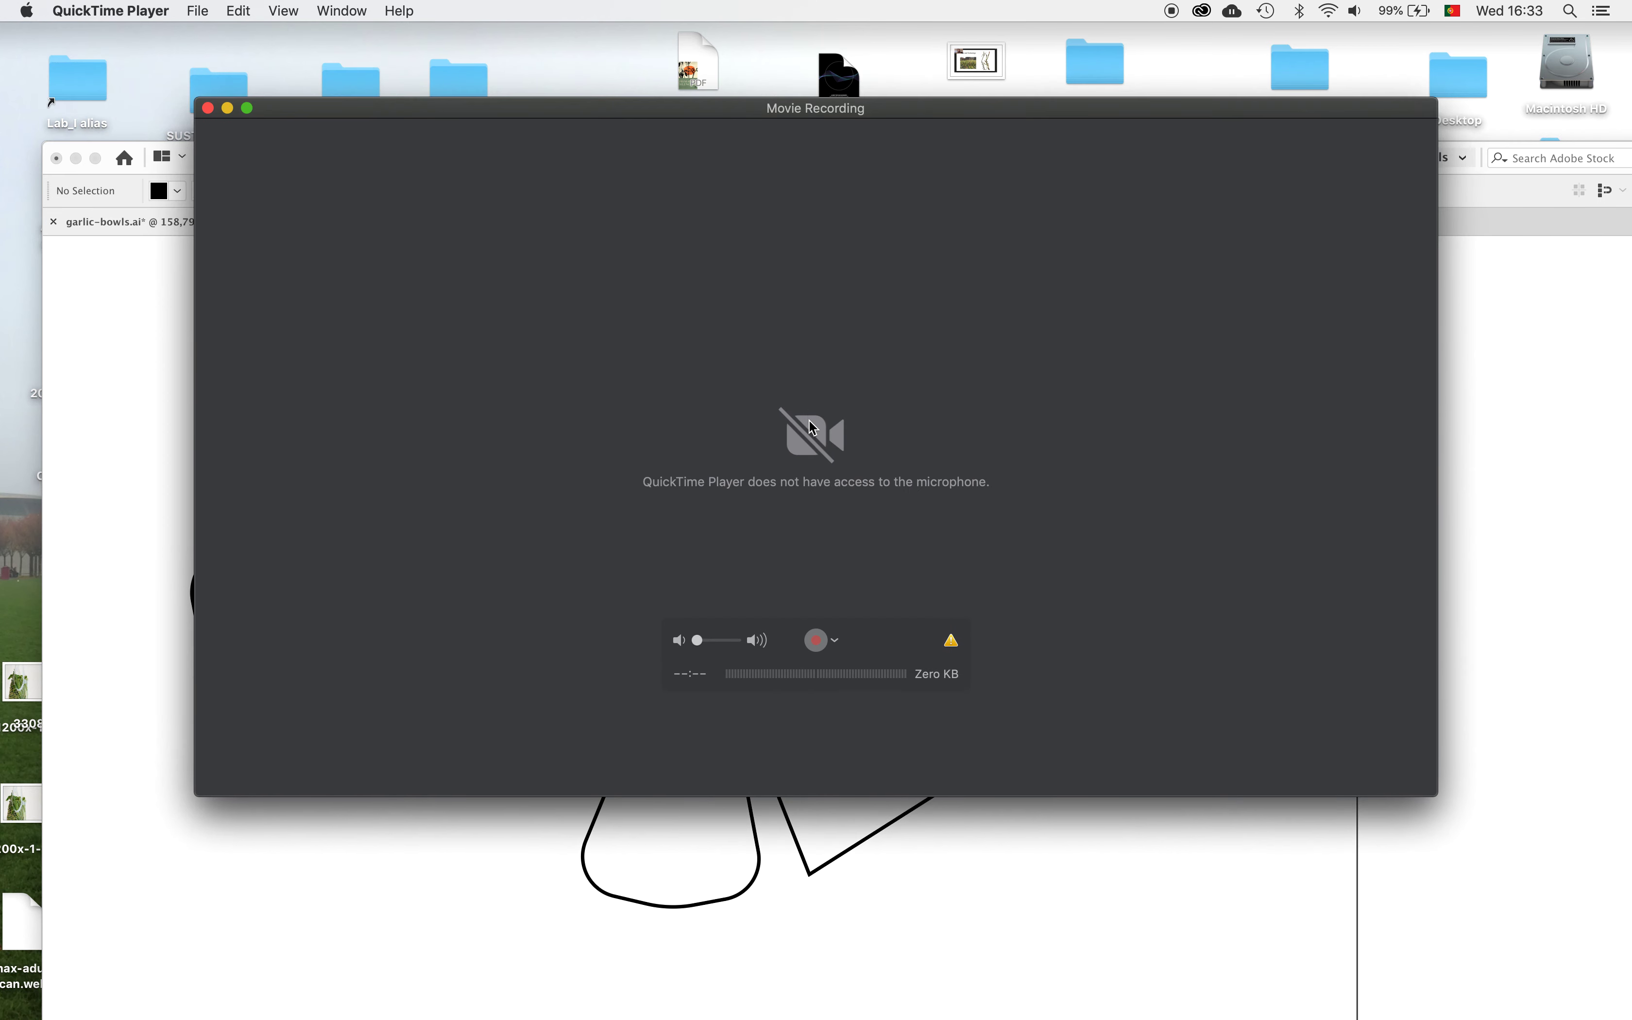
{"action": "left_click", "coordinate": [816, 641]}
{"action": "mouse_move", "coordinate": [1435, 994]}
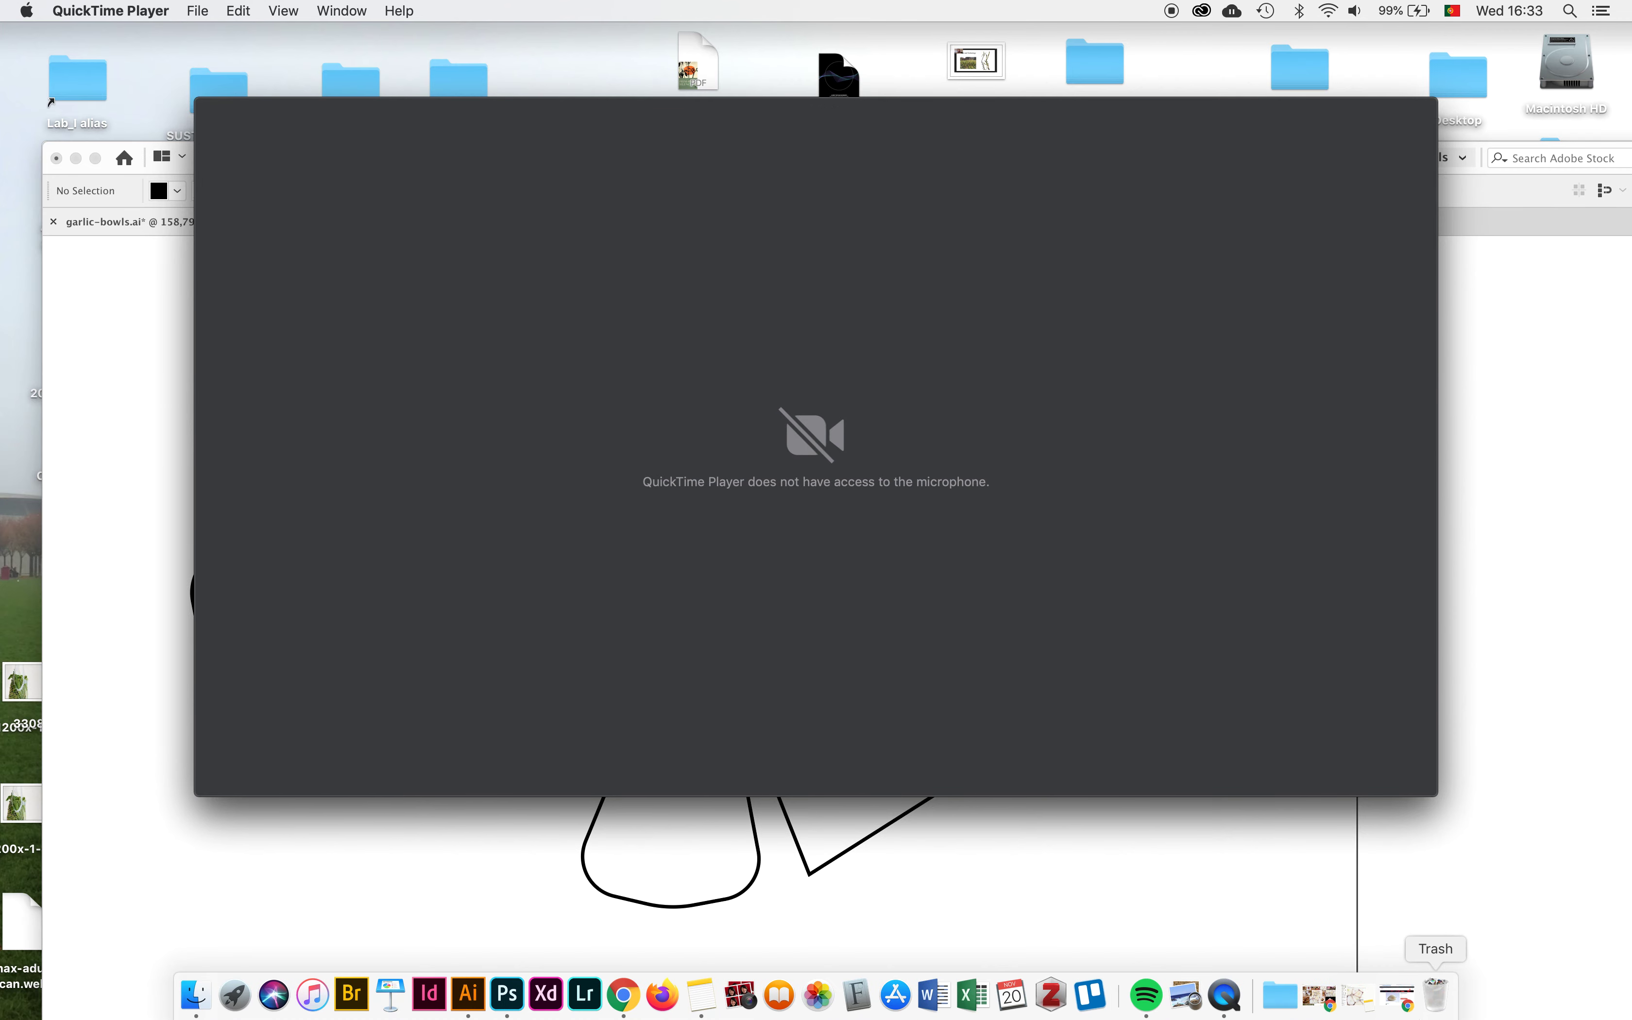
{"action": "left_click", "coordinate": [1238, 1005]}
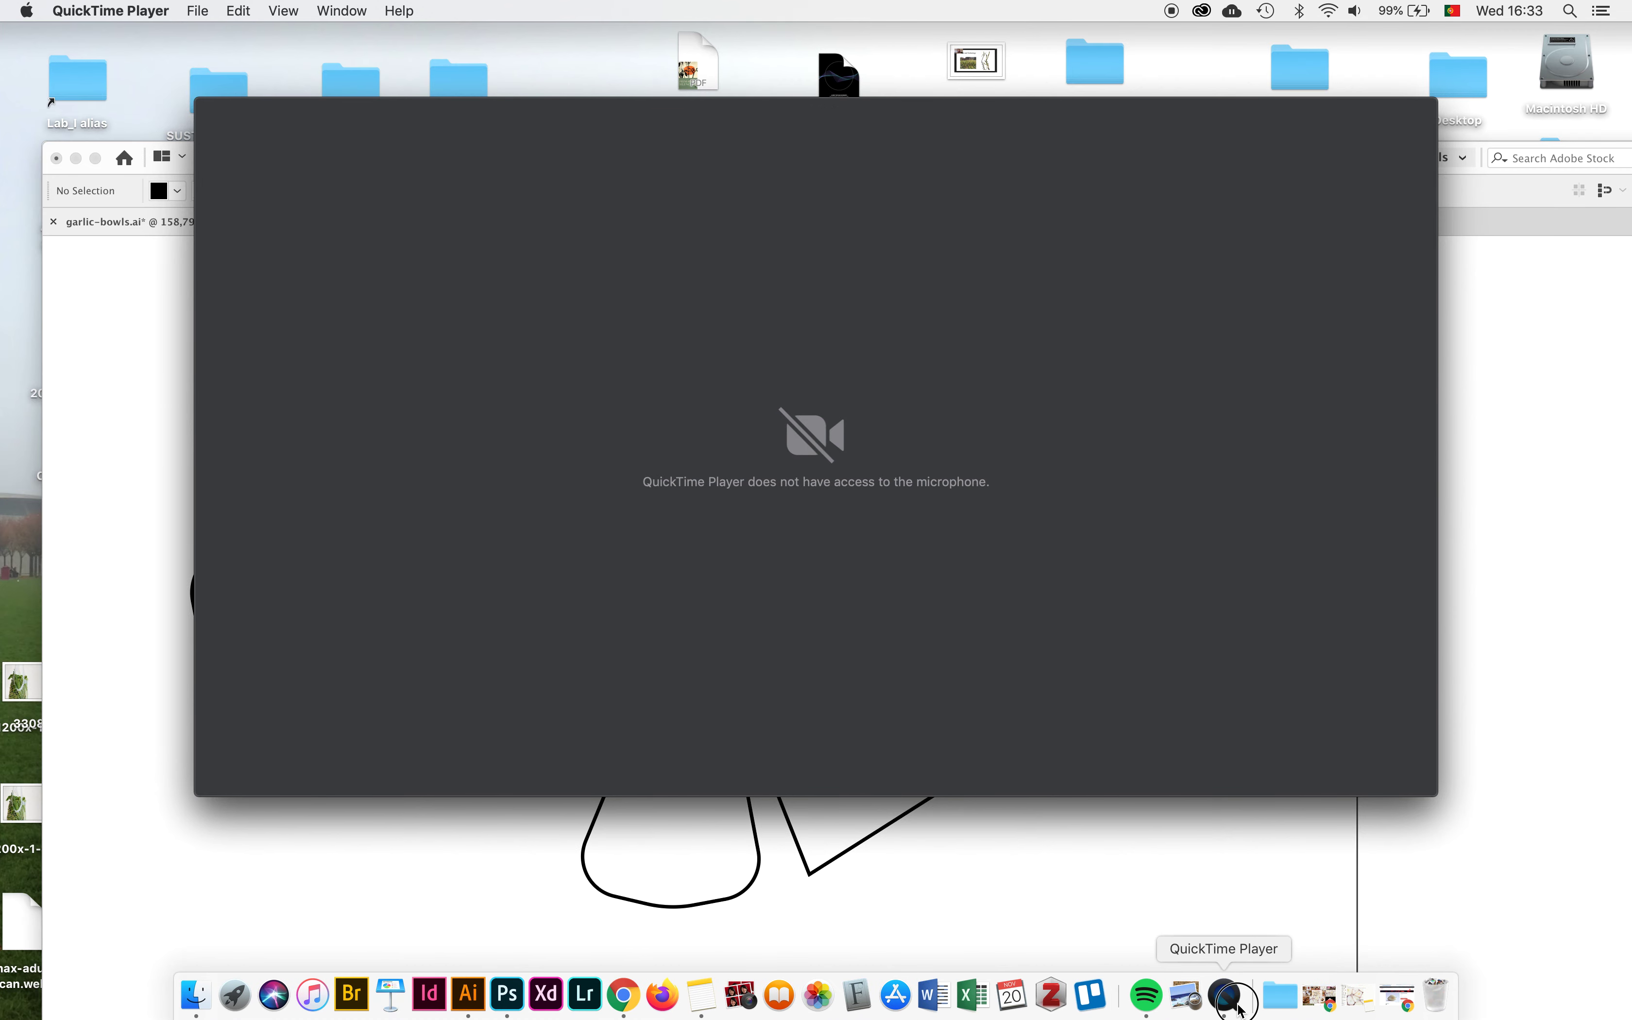